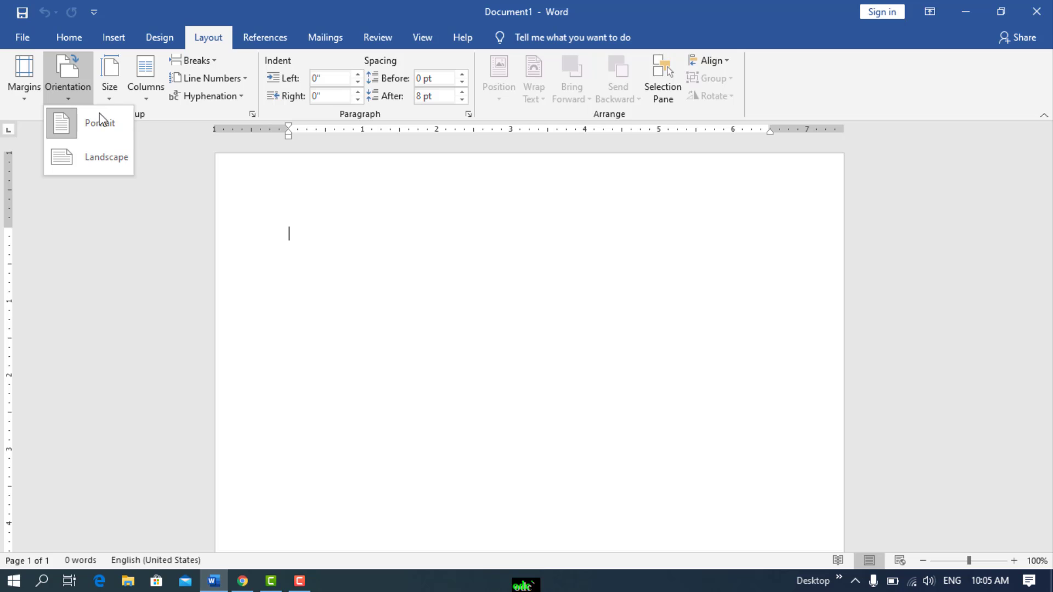
Set the page to portrait orientation with the A4 paper size
left_click(101, 118)
left_click(109, 82)
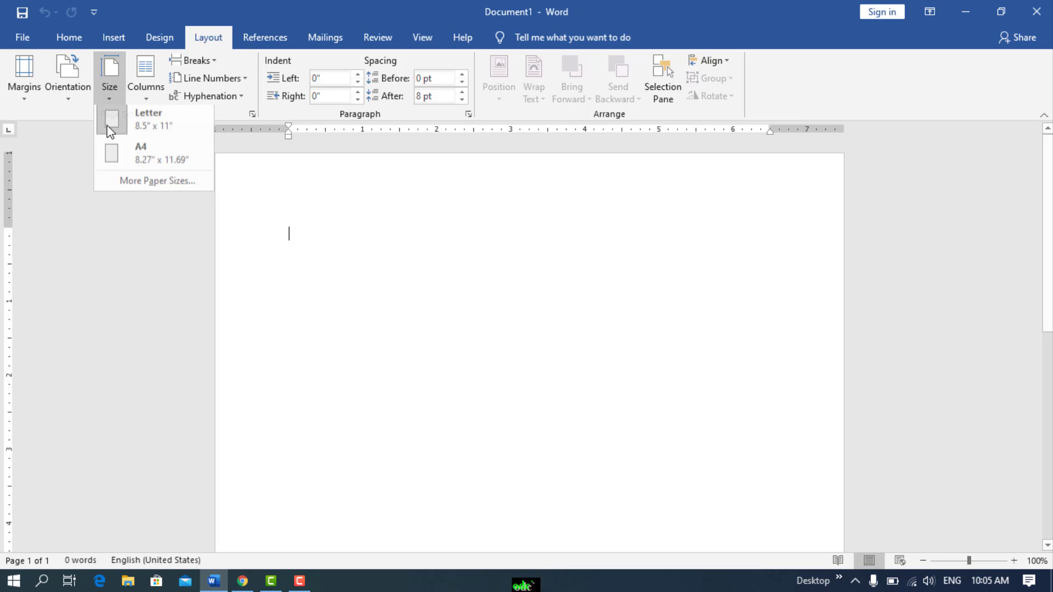
left_click(162, 150)
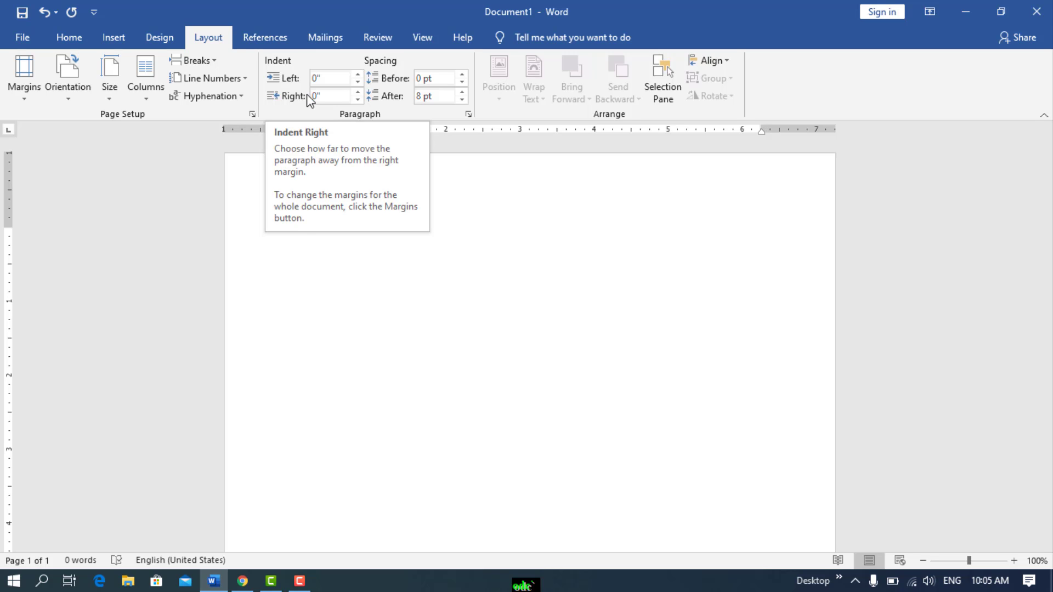
Draw a Flowchart: Manual Input shape across the full page width near the top, about 8.24" wide and 1.55" high
left_click(115, 38)
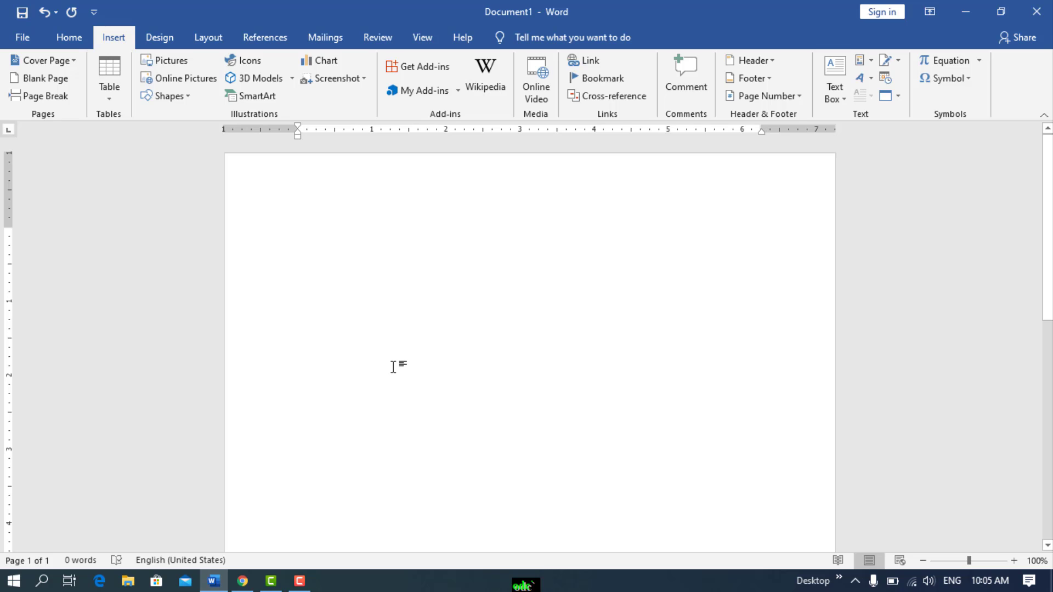
left_click(174, 96)
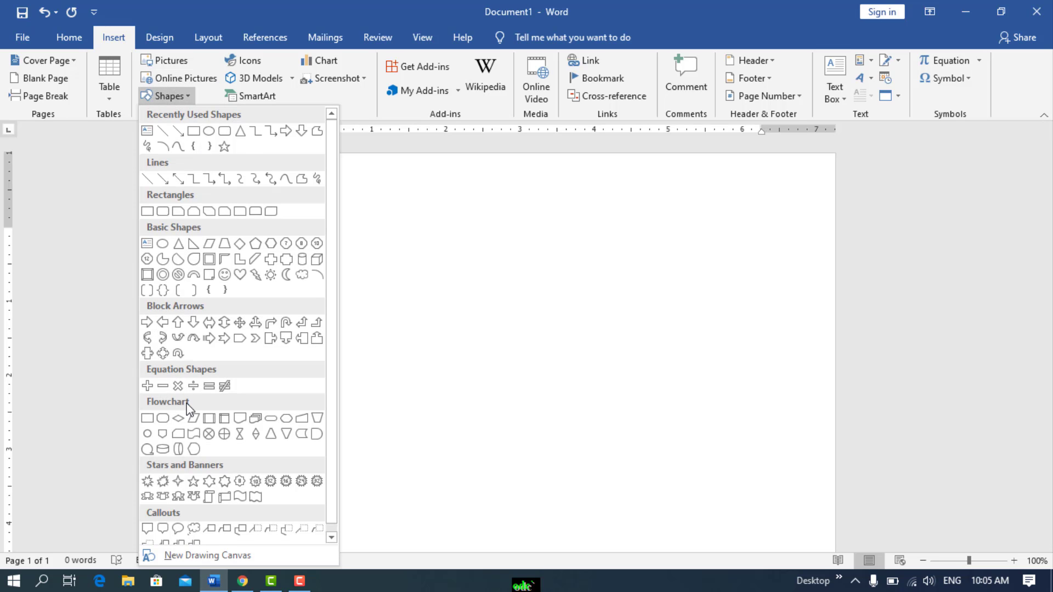
left_click(300, 418)
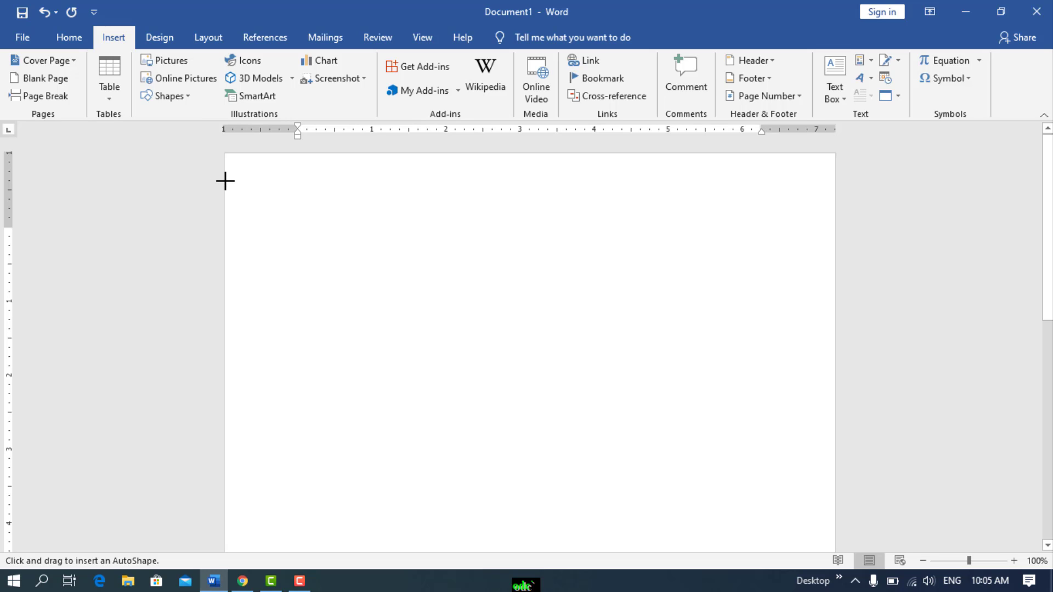
mouse_move(226, 202)
left_mouse_down()
mouse_move(228, 233)
mouse_move(290, 267)
mouse_move(705, 317)
mouse_move(834, 314)
left_mouse_up()
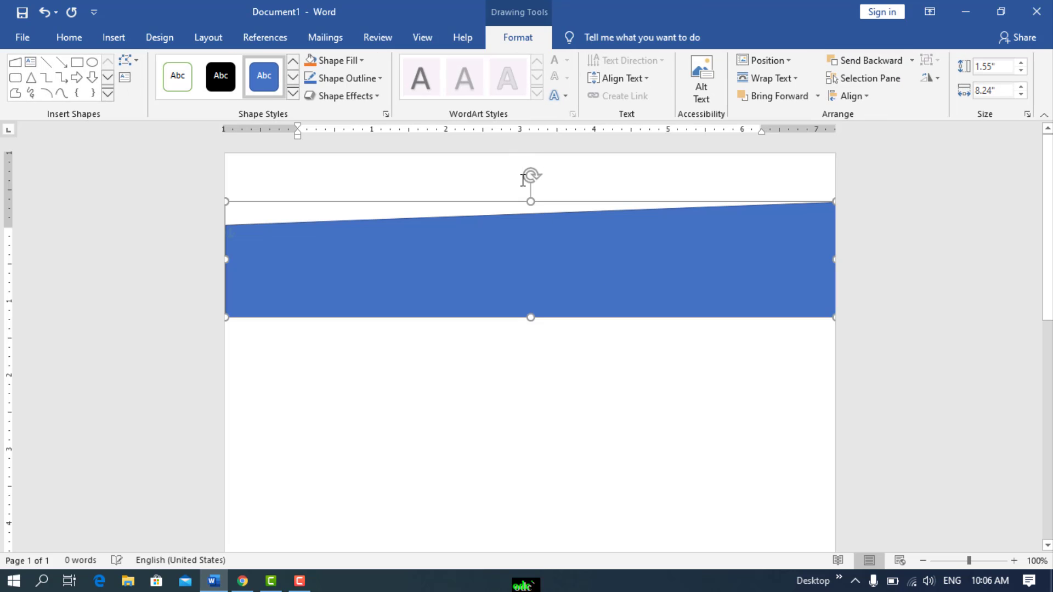
Rotate the banner shape 180° so its slanted edge faces down, and fill it with the darker 25% theme orange
mouse_move(531, 176)
left_mouse_down()
mouse_move(576, 214)
mouse_move(528, 301)
left_mouse_up()
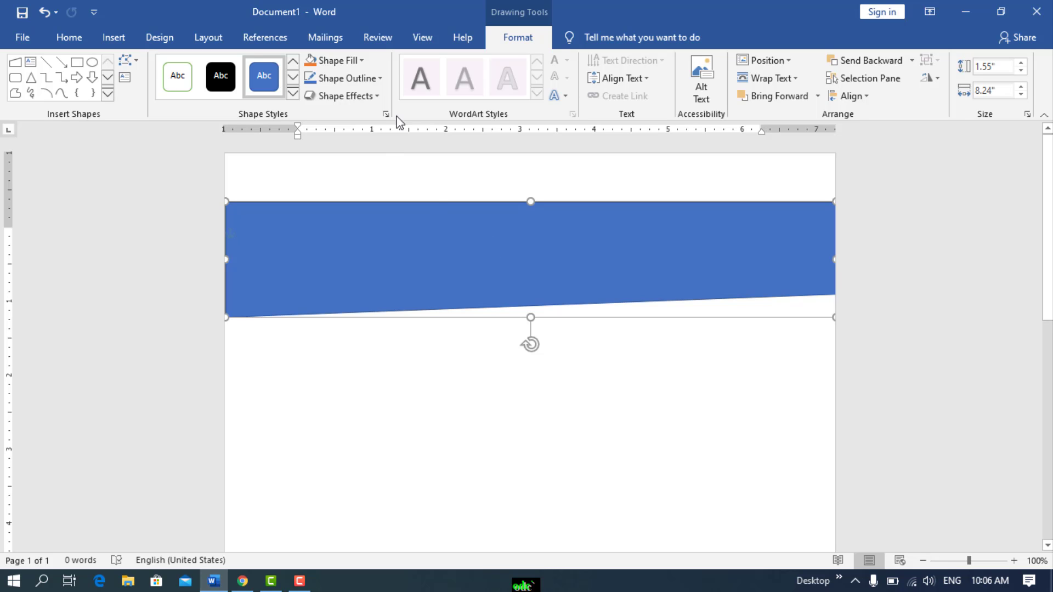
left_click(361, 61)
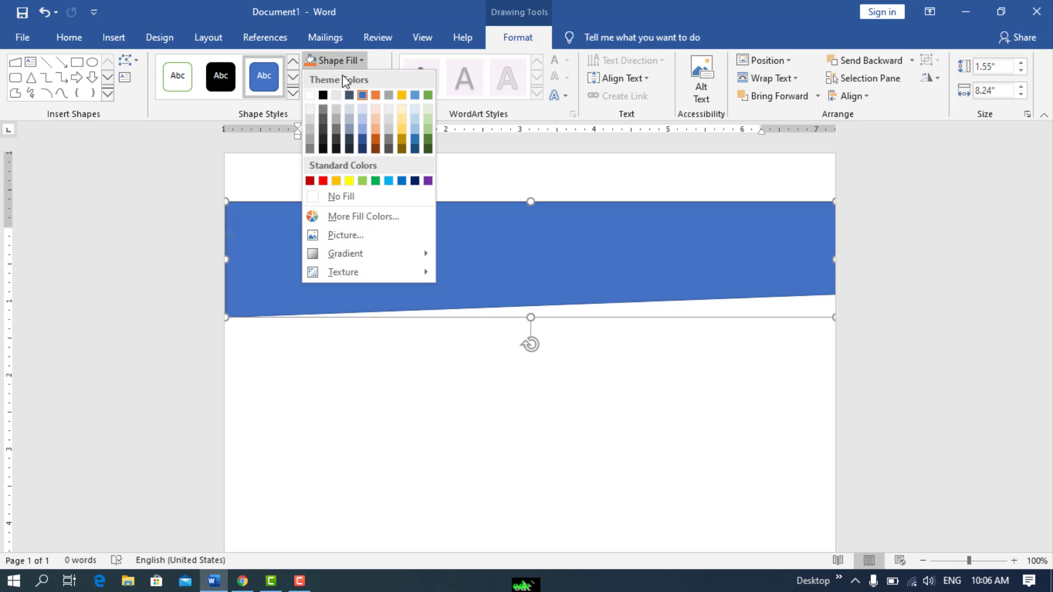
left_click(376, 146)
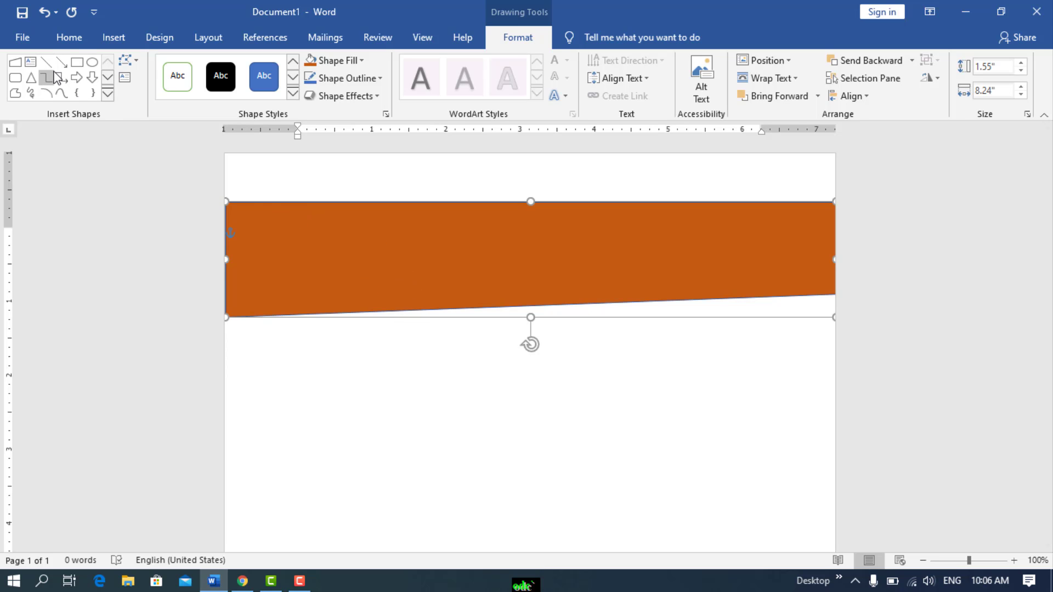
Duplicate the orange banner shape and fill the copy with the darker 25% theme green
left_click(78, 44)
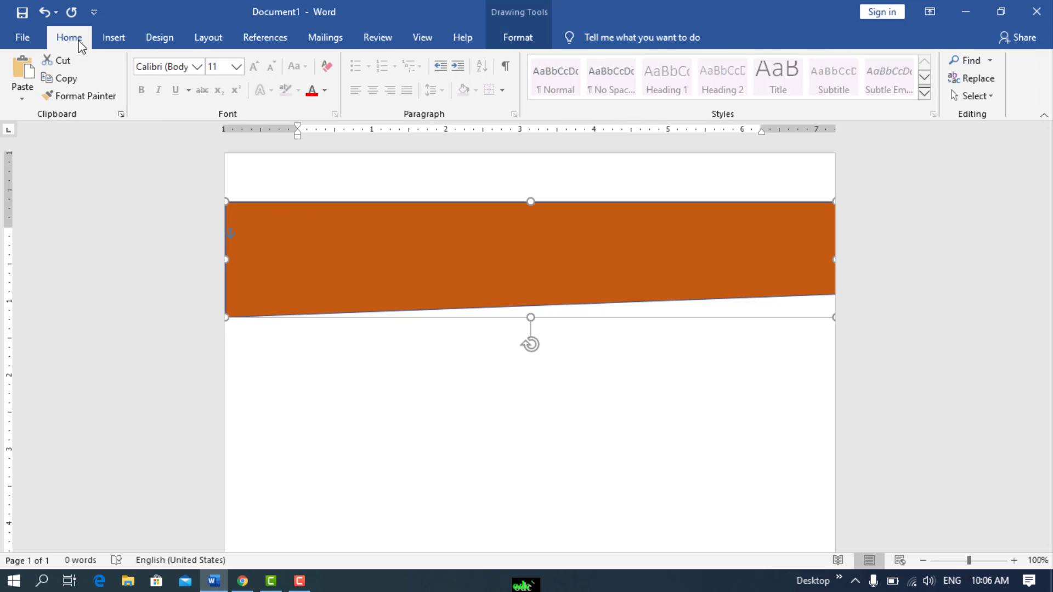
left_click(75, 82)
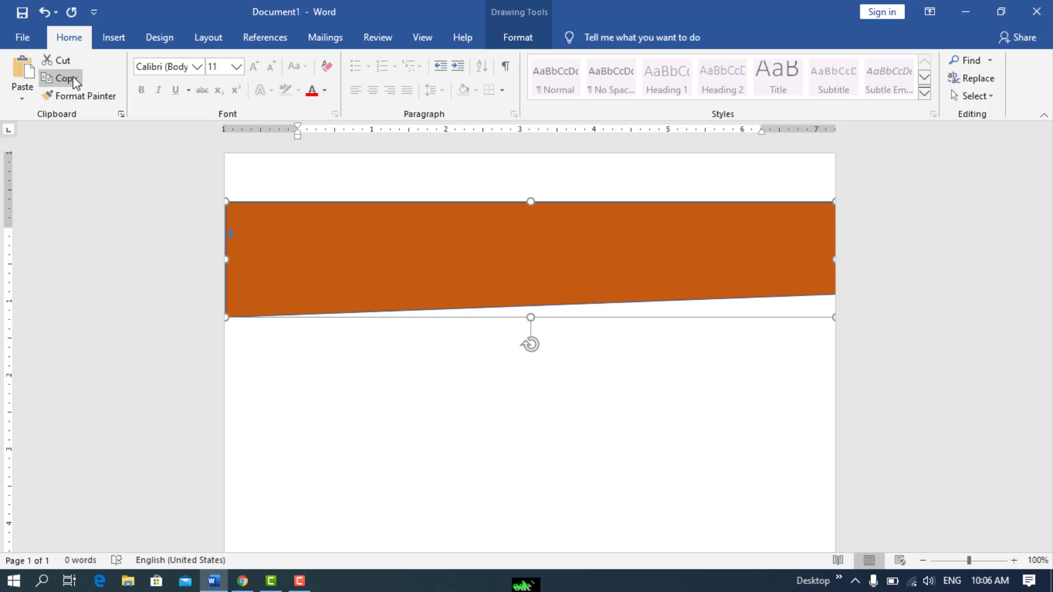
left_click(24, 88)
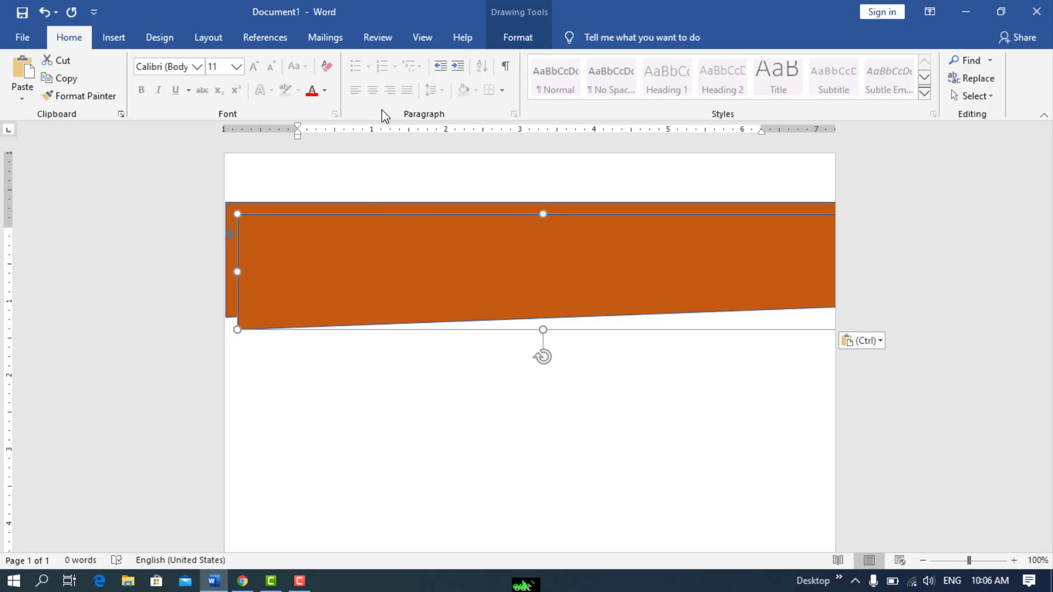
left_click(513, 34)
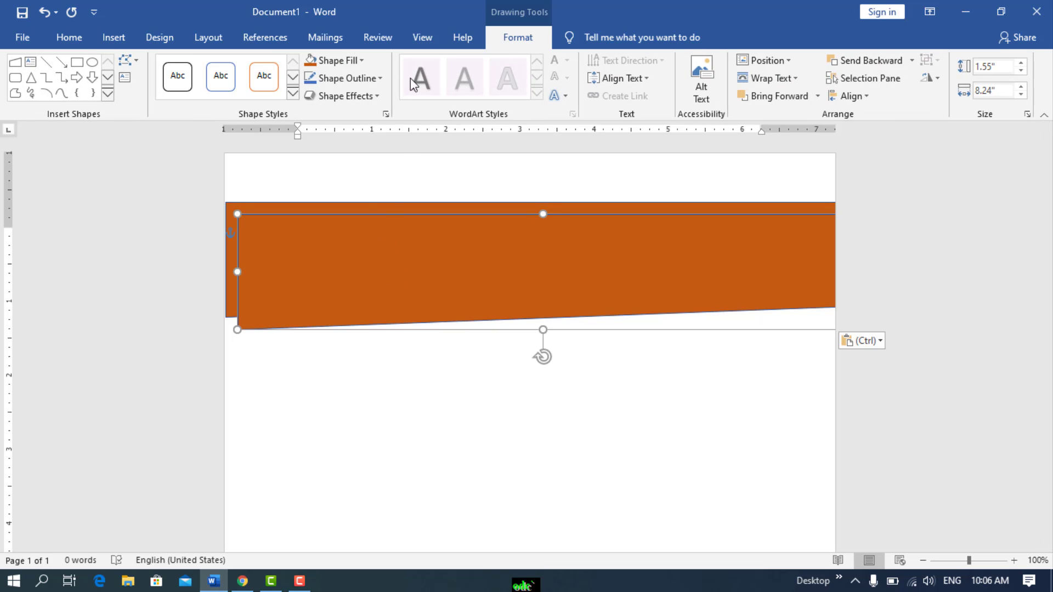
left_click(350, 65)
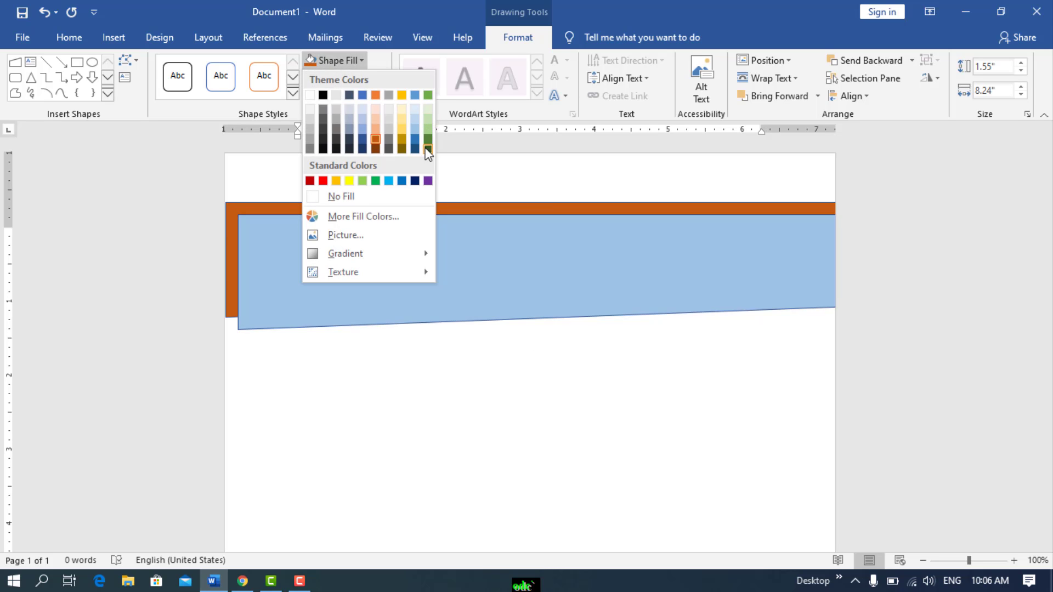
left_click(427, 137)
Nudge the green copy up and left until it lines up with the page edges, leaving an orange strip below it
key("Up")
key("Up")
key("Up")
key("Up")
key("Up")
key("Up")
key("Up")
key("Up")
key("Up")
key("Up")
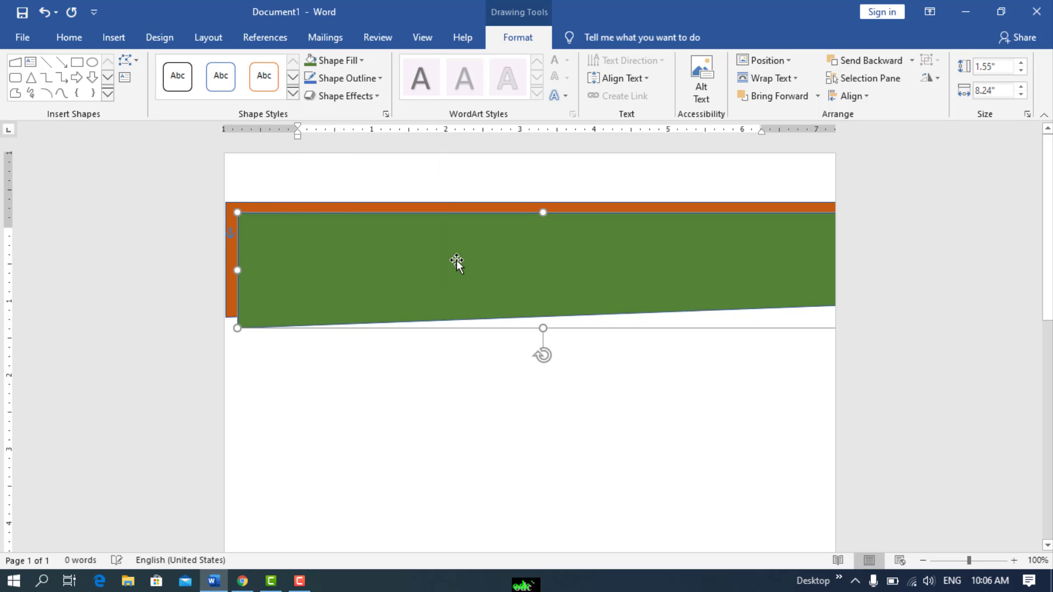
key("Left")
key("Left")
key("Left")
key("Left")
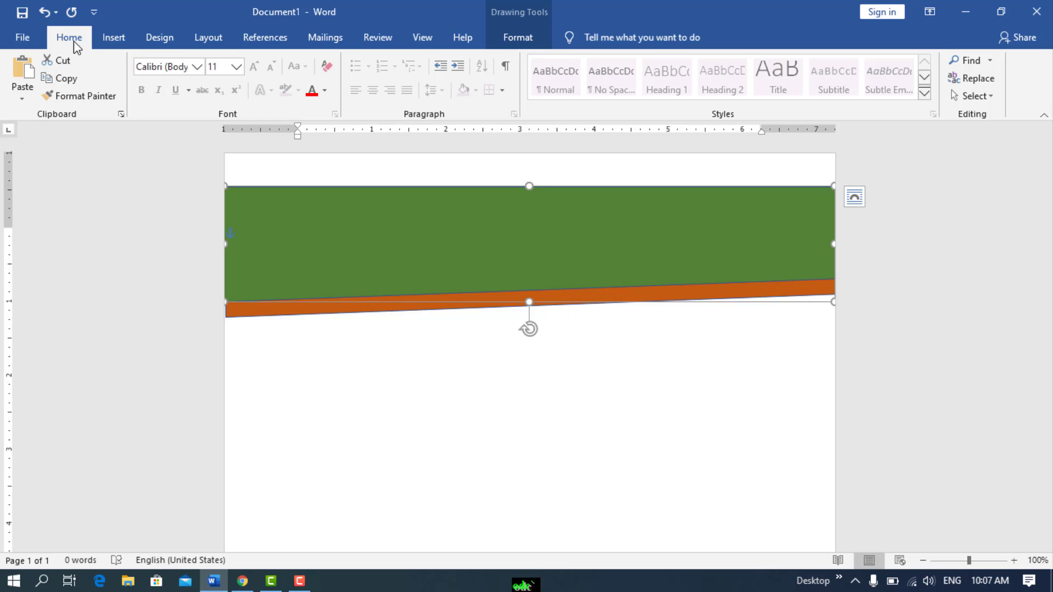
Paste another copy of the banner shape and fill it with the standard dark blue
left_click(21, 71)
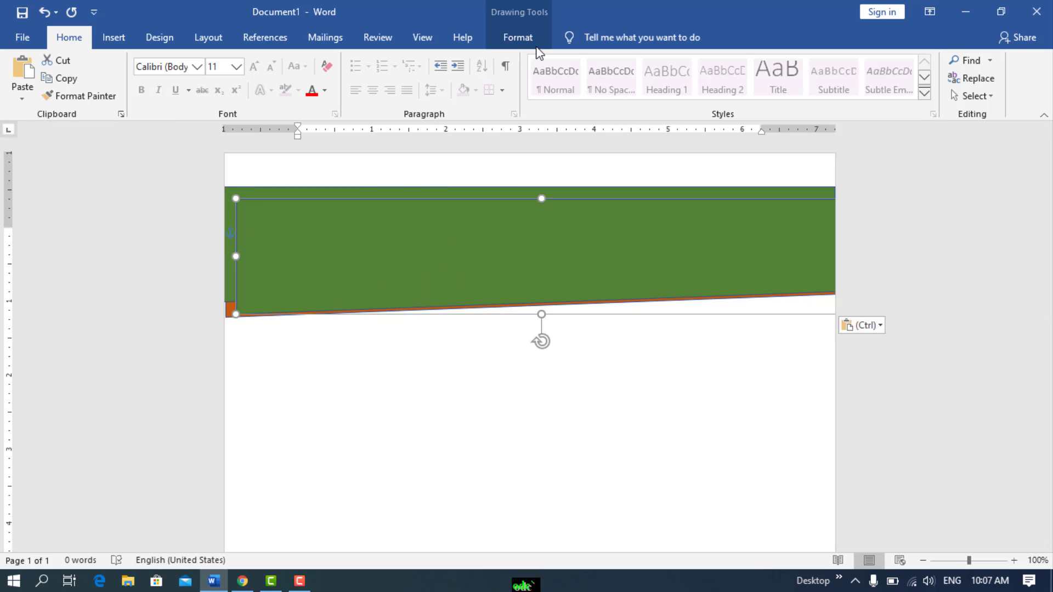
left_click(516, 37)
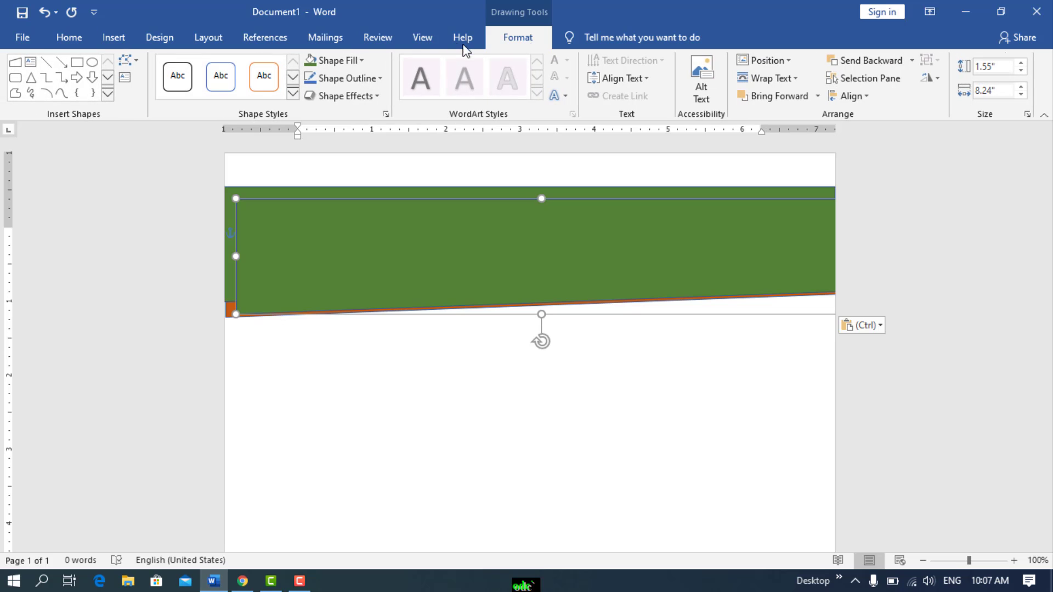
left_click(350, 61)
left_click(421, 182)
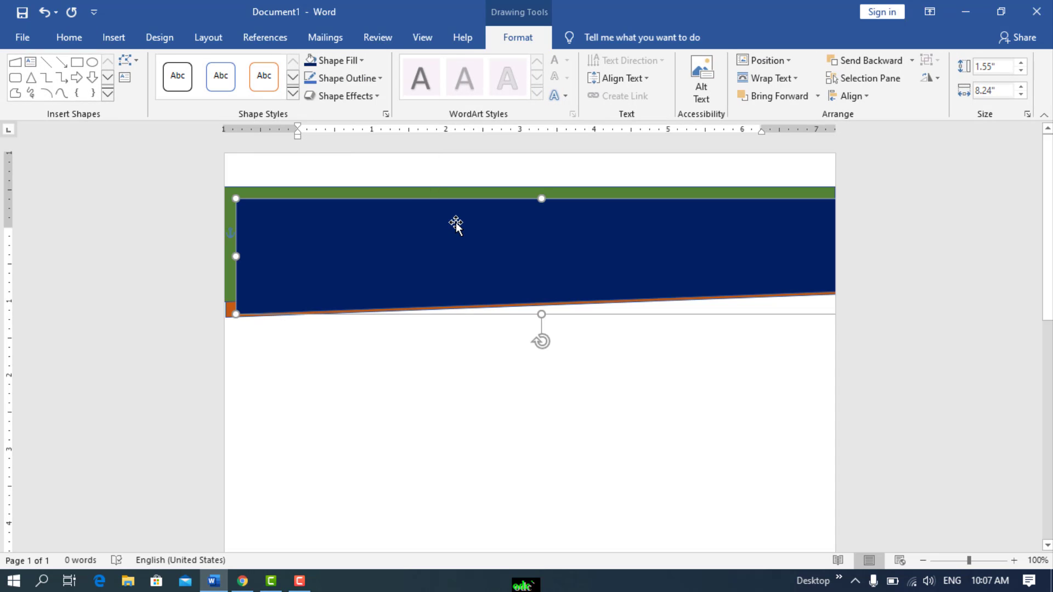
Nudge the dark blue copy into line with the page edges, leaving a green strip about as thick as the orange one
key("Up")
key("Up")
key("Up")
key("Up")
key("Up")
key("Up")
key("Up")
key("Up")
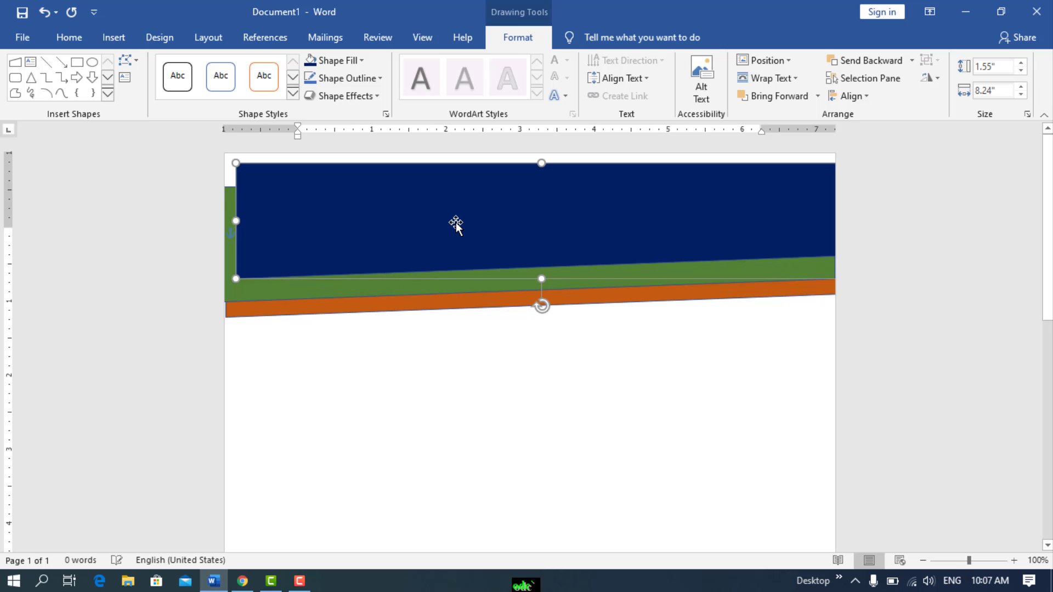
key("Left")
key("Left")
key("Left")
key("Left")
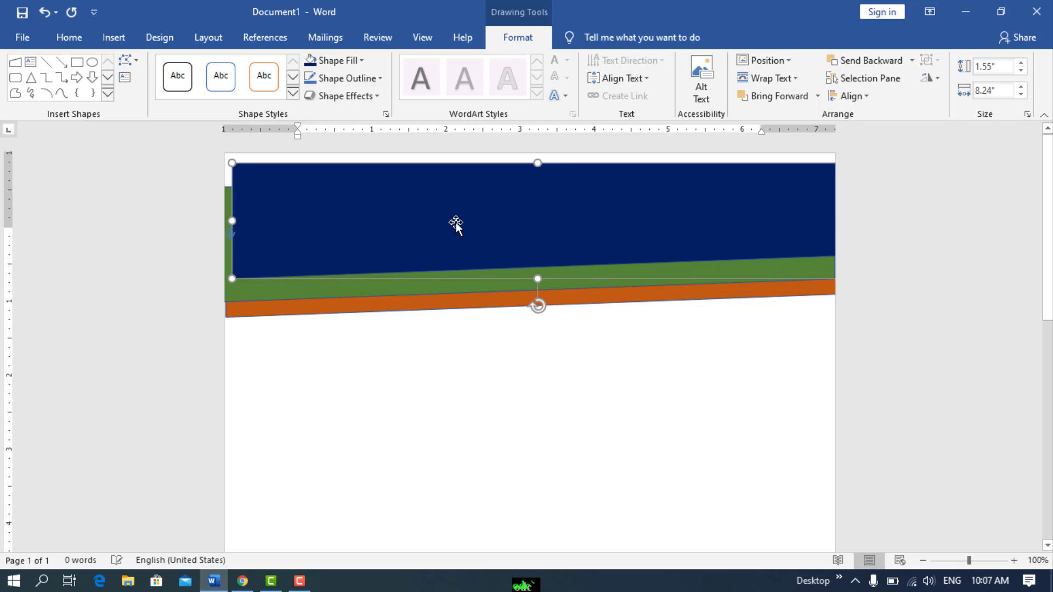
key("Left")
key("Left")
key("Left")
key("Left")
key("Left")
key("Left")
key("Left")
key("Left")
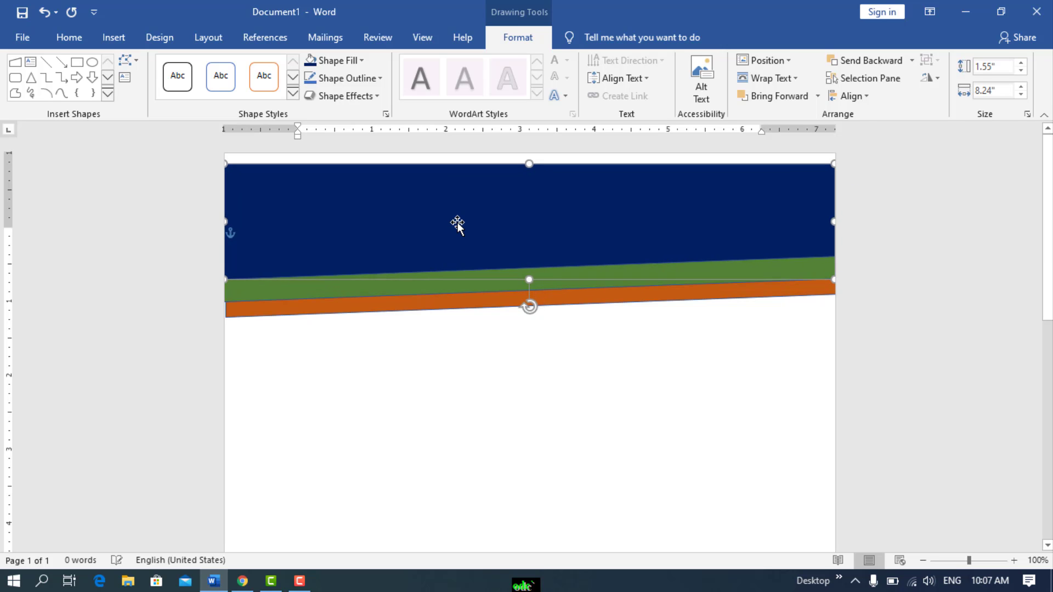
key("Down")
key("Down")
key("Down")
key("Down")
key("Down")
key("Down")
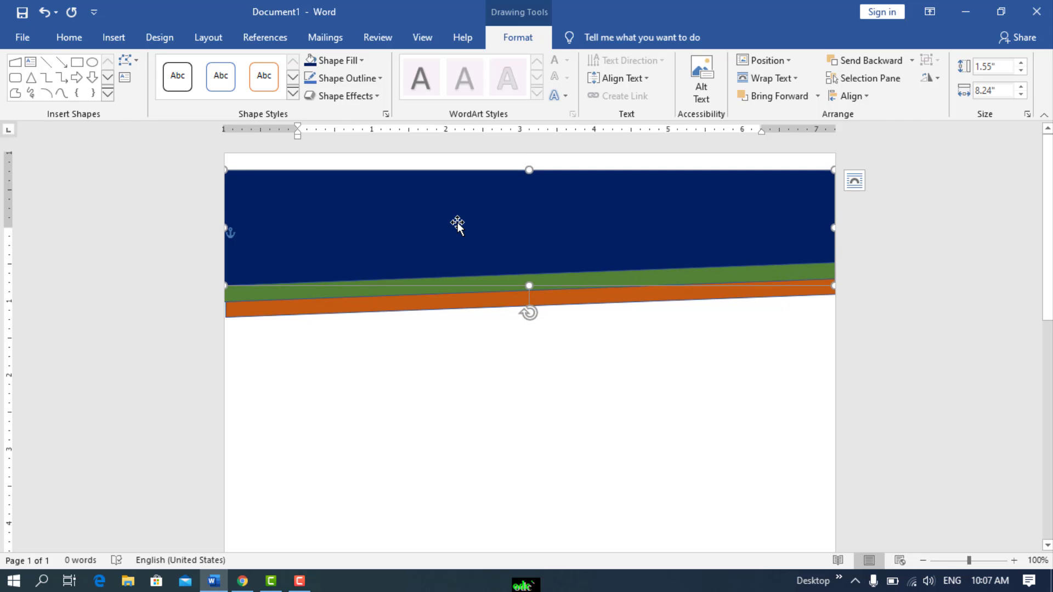
key("Down")
key("Down")
key("Down")
left_click(568, 405)
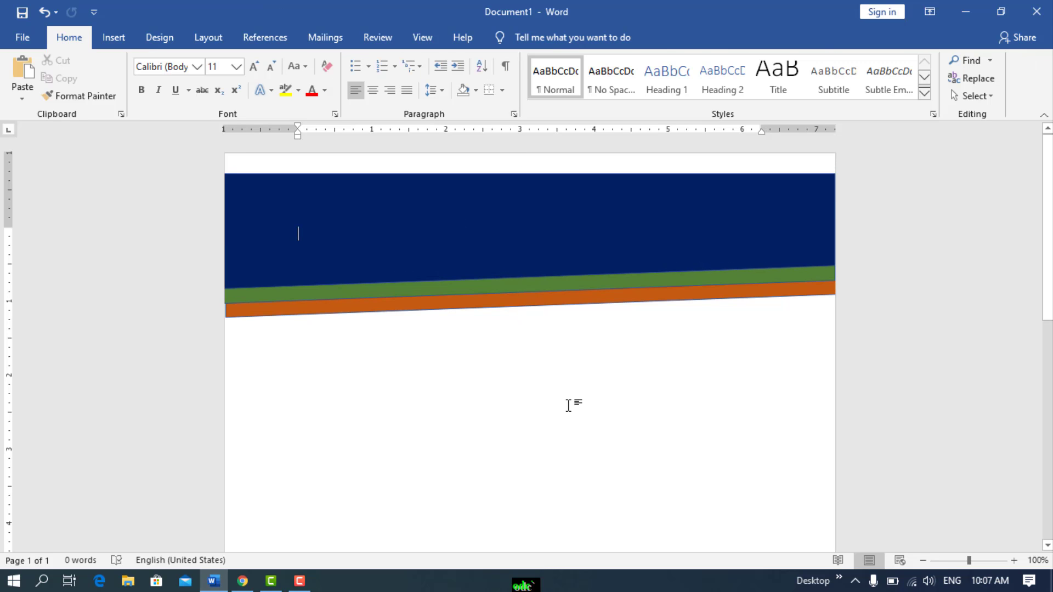
Insert orange-outlined WordArt reading "SHREE LALIGURAS SECONDARY SCHOOL" at 26 pt on the banner
left_click(111, 38)
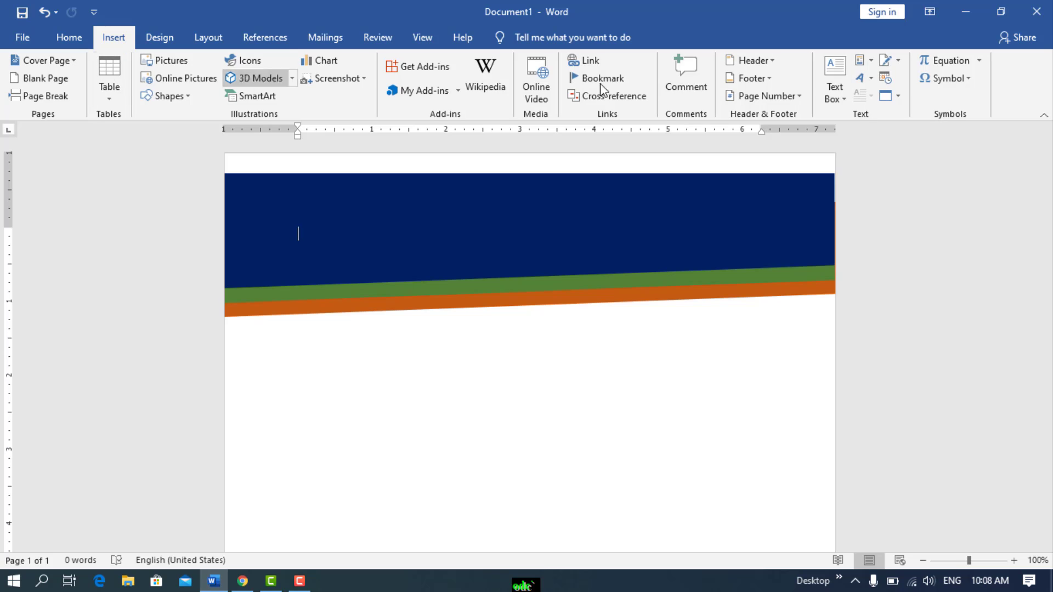
left_click(860, 77)
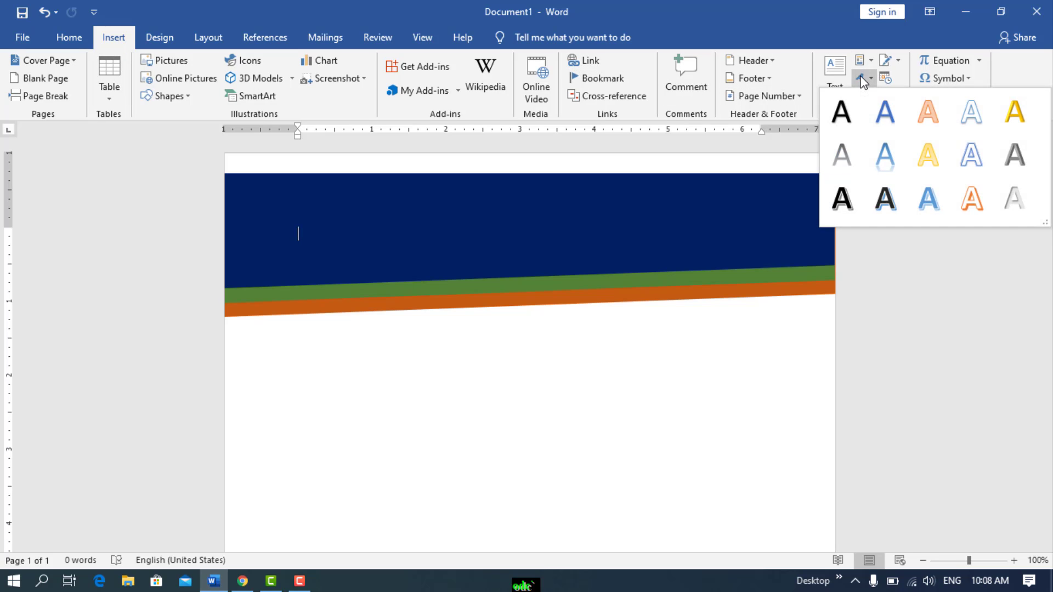
left_click(938, 123)
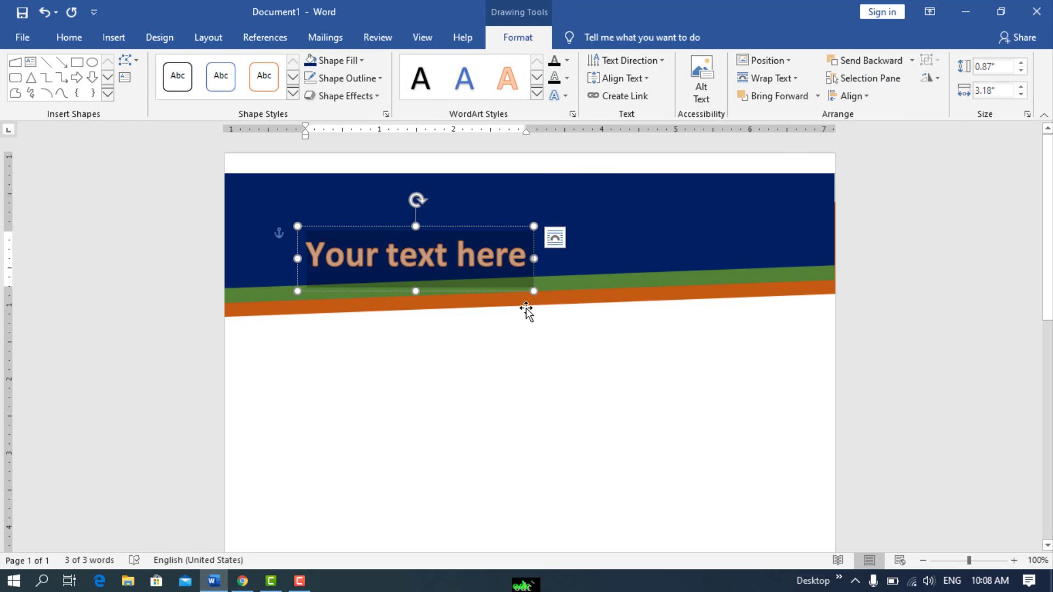
type("L")
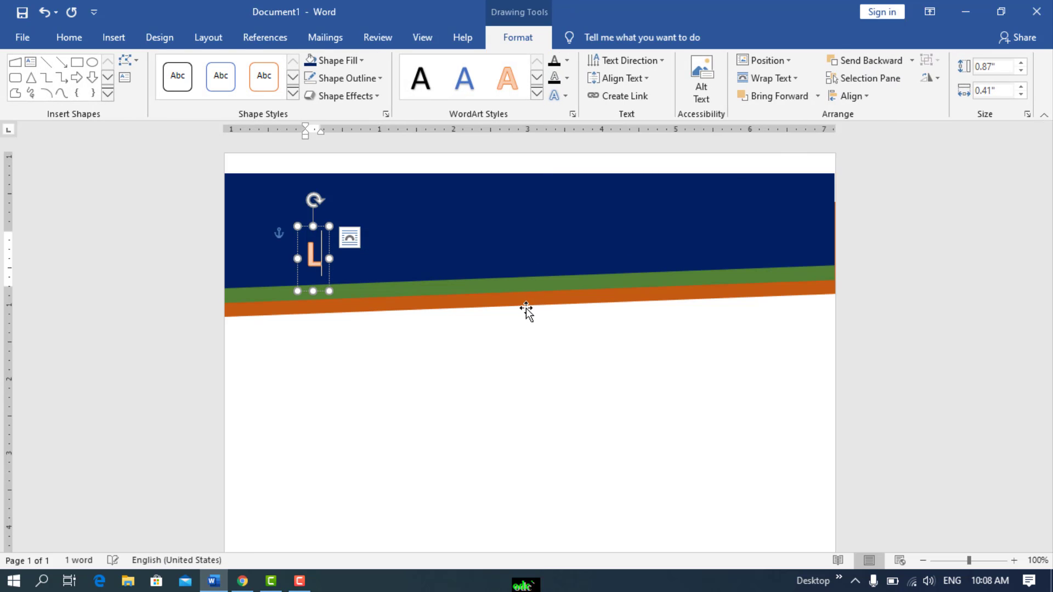
type("ALIGU")
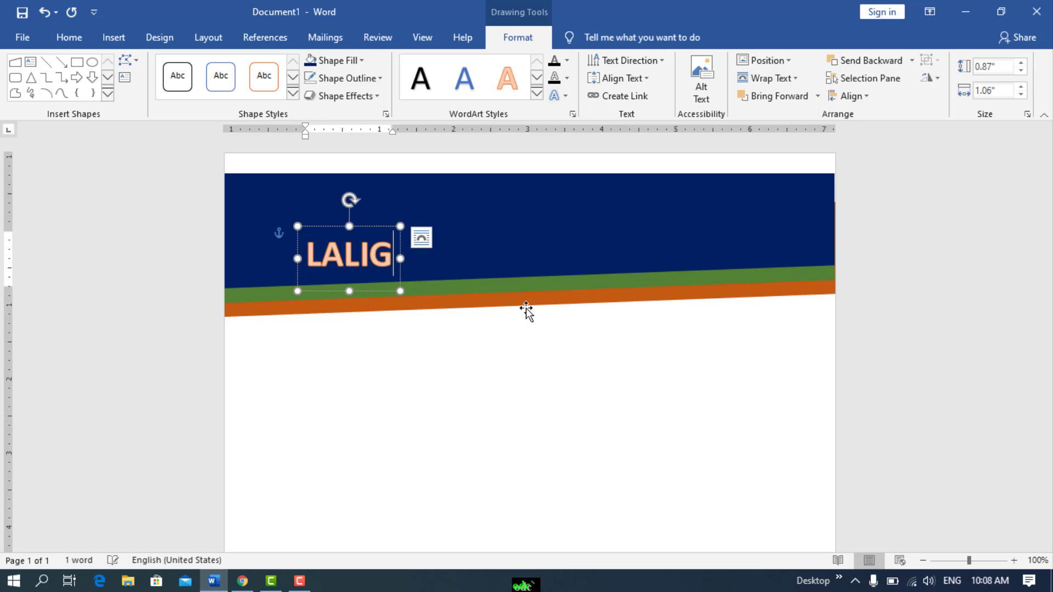
type("REE")
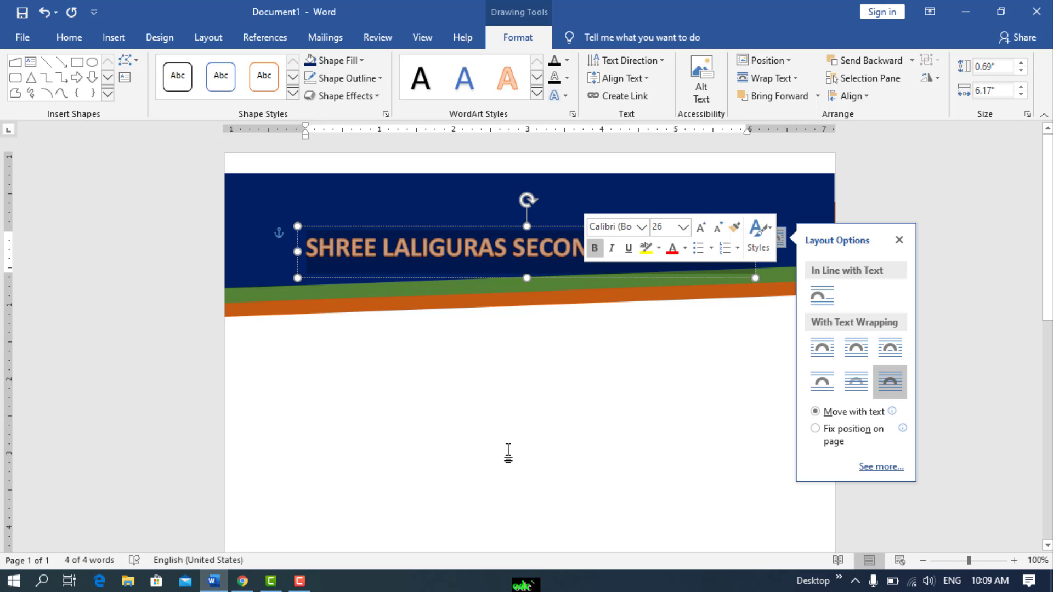
left_click(529, 394)
left_click(521, 269)
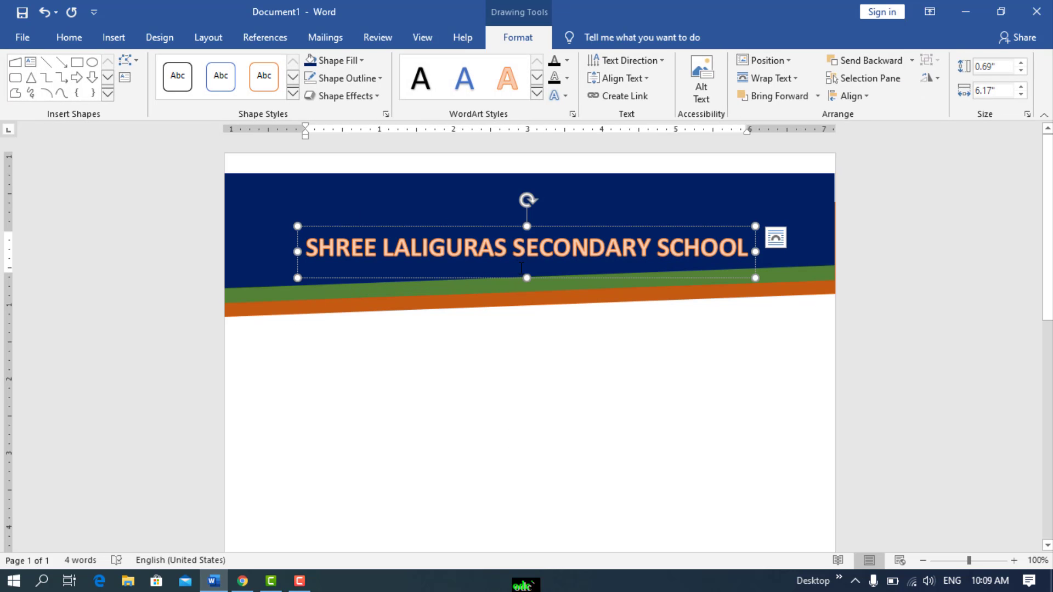
Move the school title up into the upper part of the blue banner and center it horizontally
left_click(303, 245)
left_click_drag(303, 245, 335, 212)
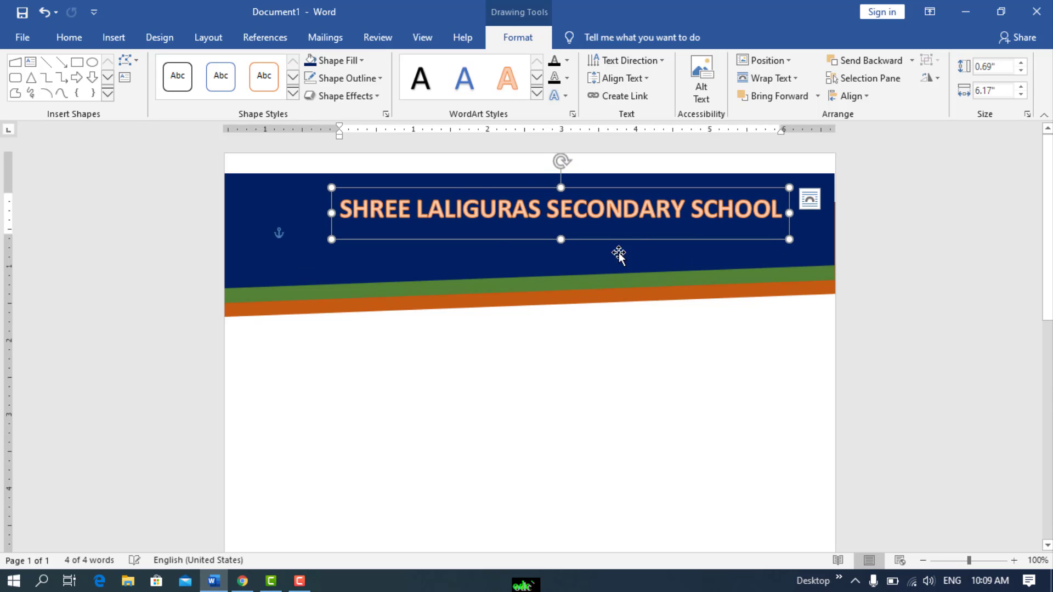
left_click(853, 96)
left_click(864, 136)
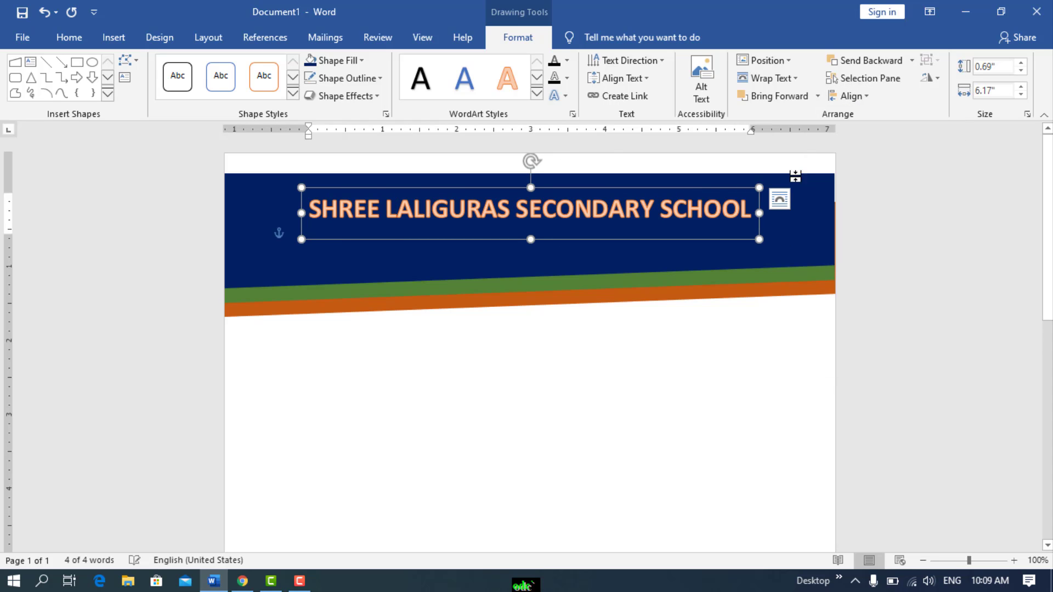
left_click(477, 491)
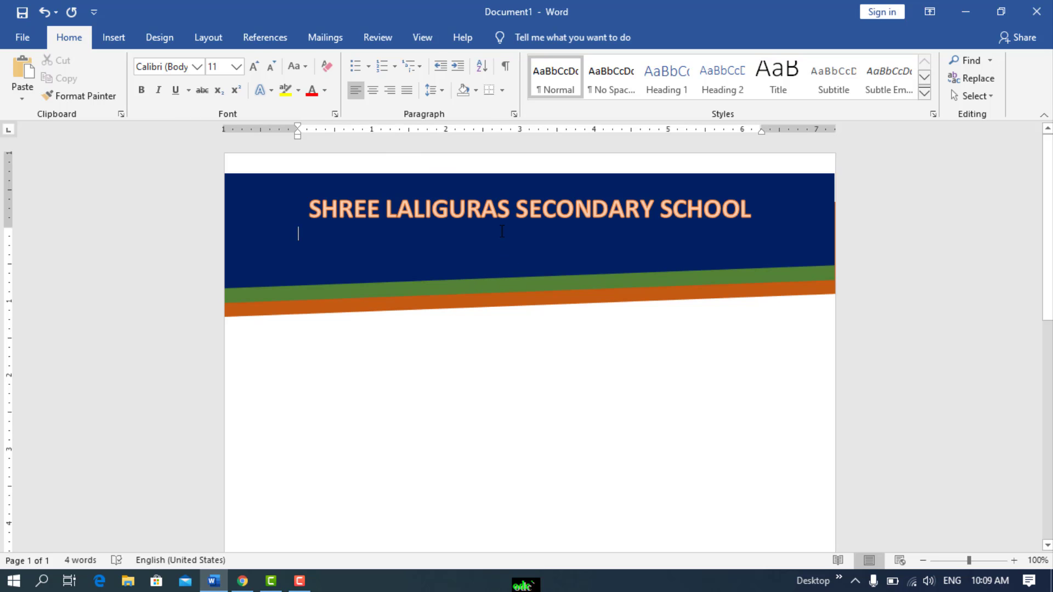
Change the text outline of the school name WordArt to a solid standard red
triple_click(497, 215)
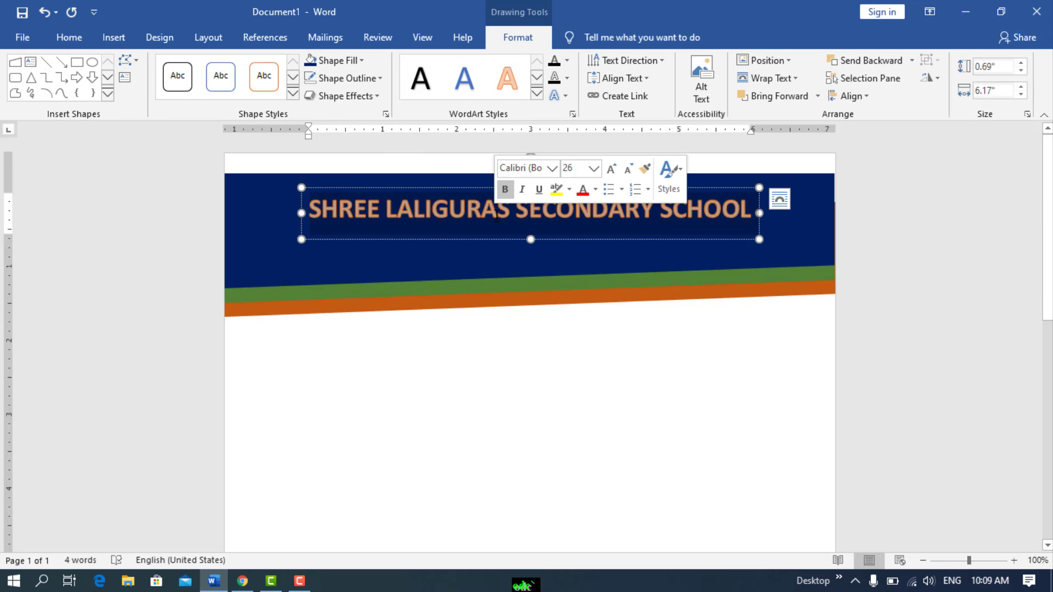
left_click(71, 38)
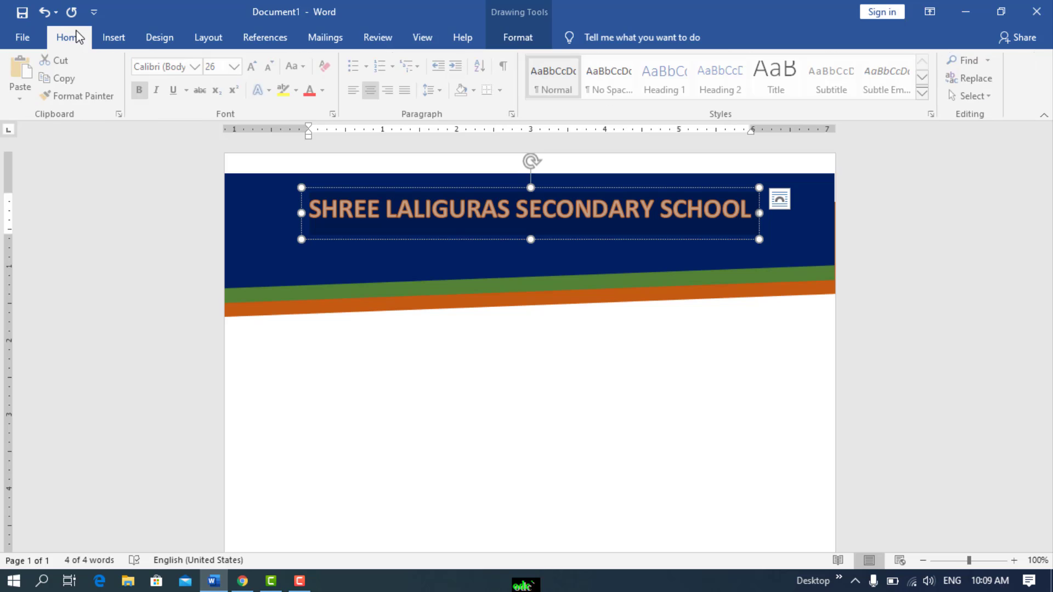
left_click(334, 115)
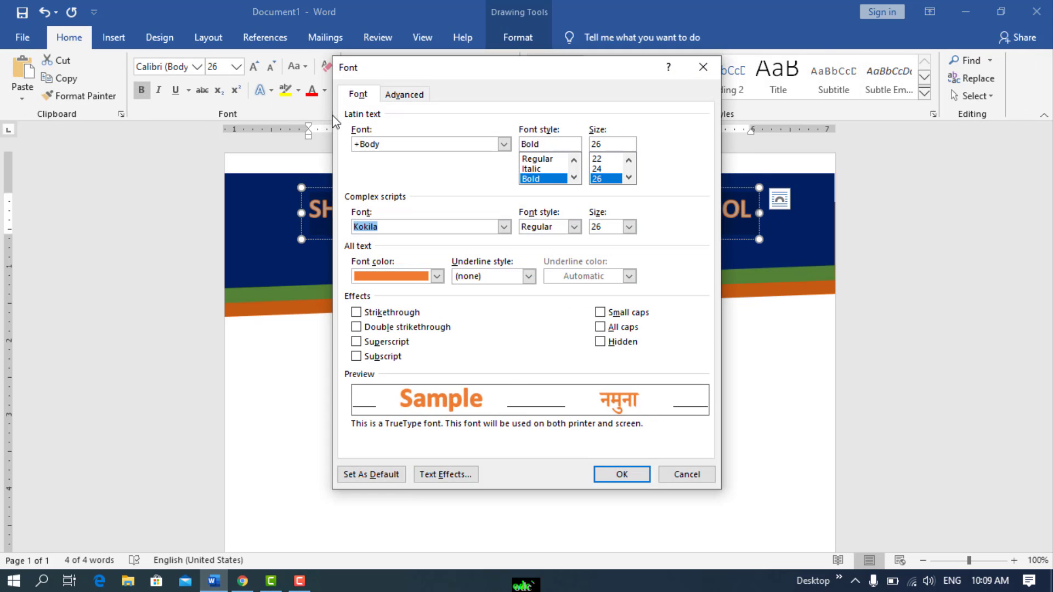
left_click(442, 475)
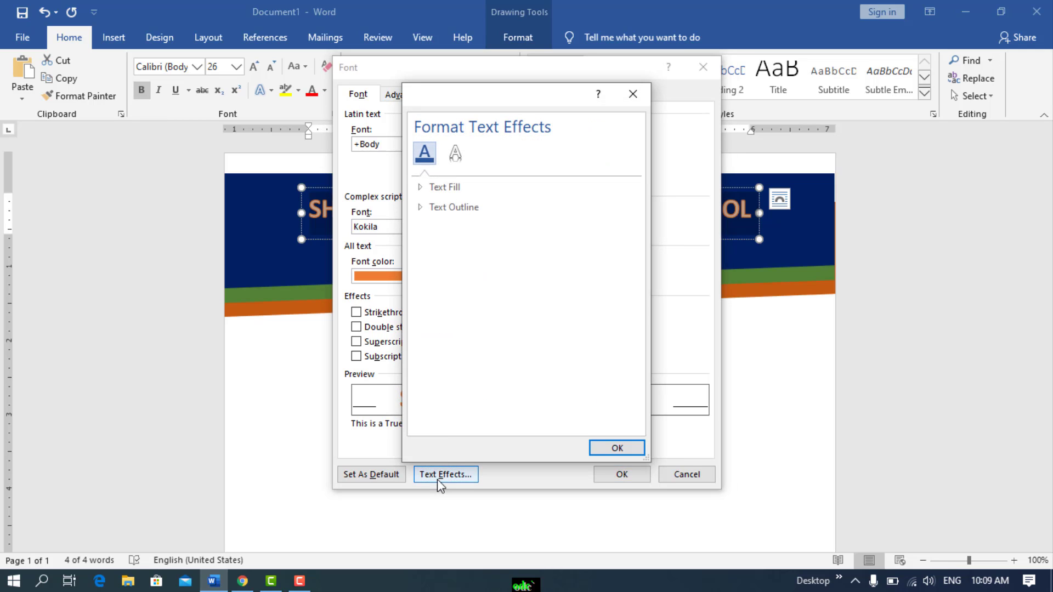
left_click(447, 206)
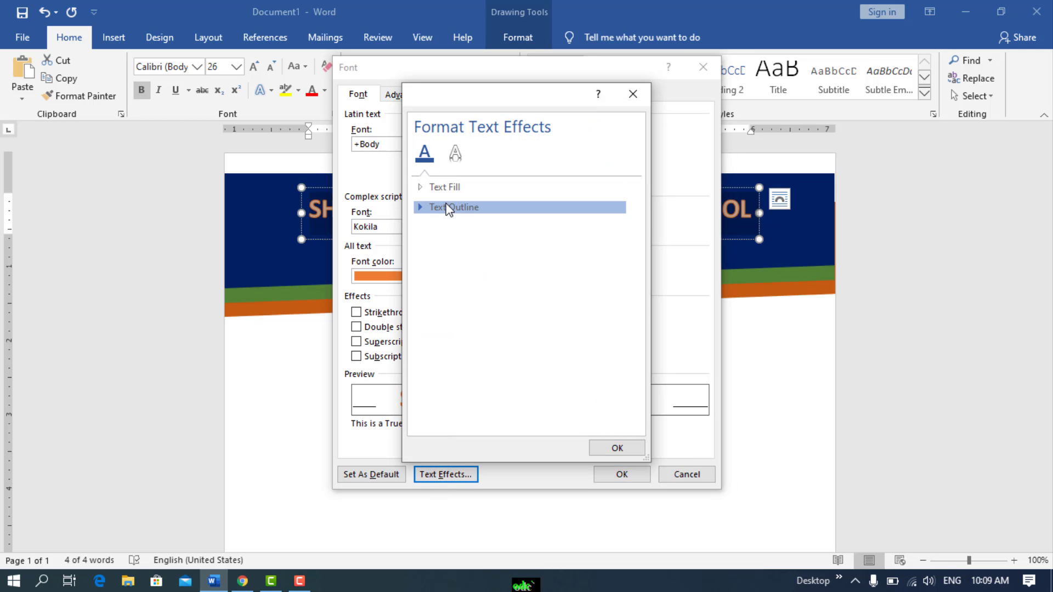
left_click(617, 289)
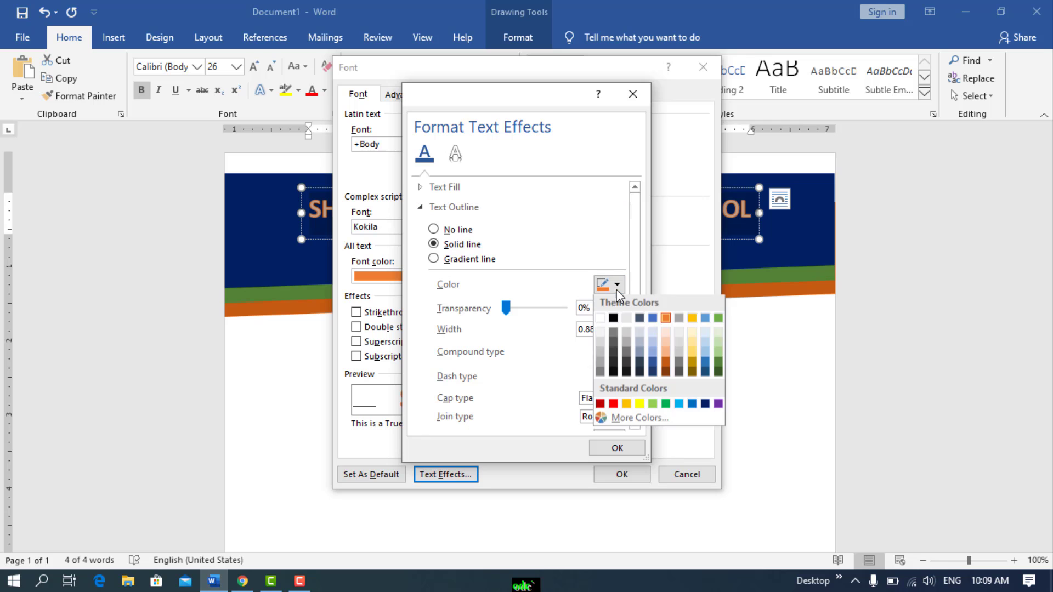
left_click(603, 410)
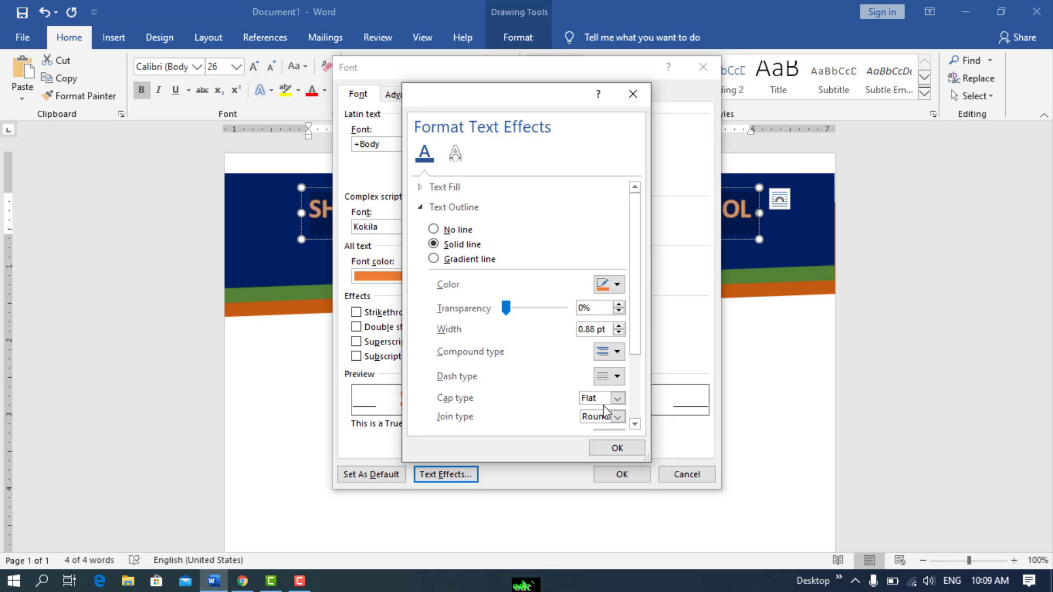
left_click(614, 447)
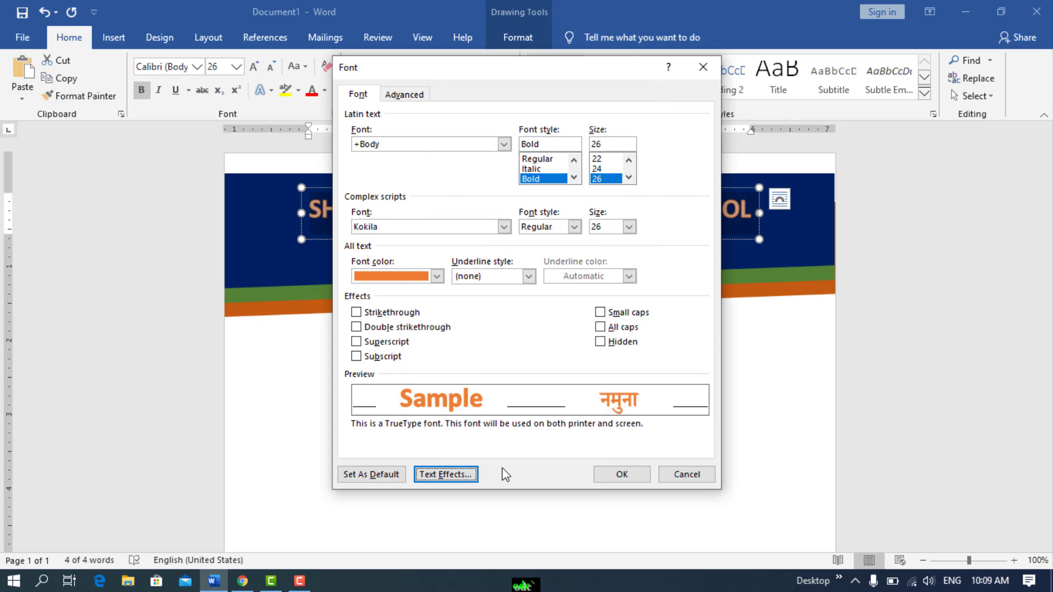
left_click(613, 474)
left_click(596, 430)
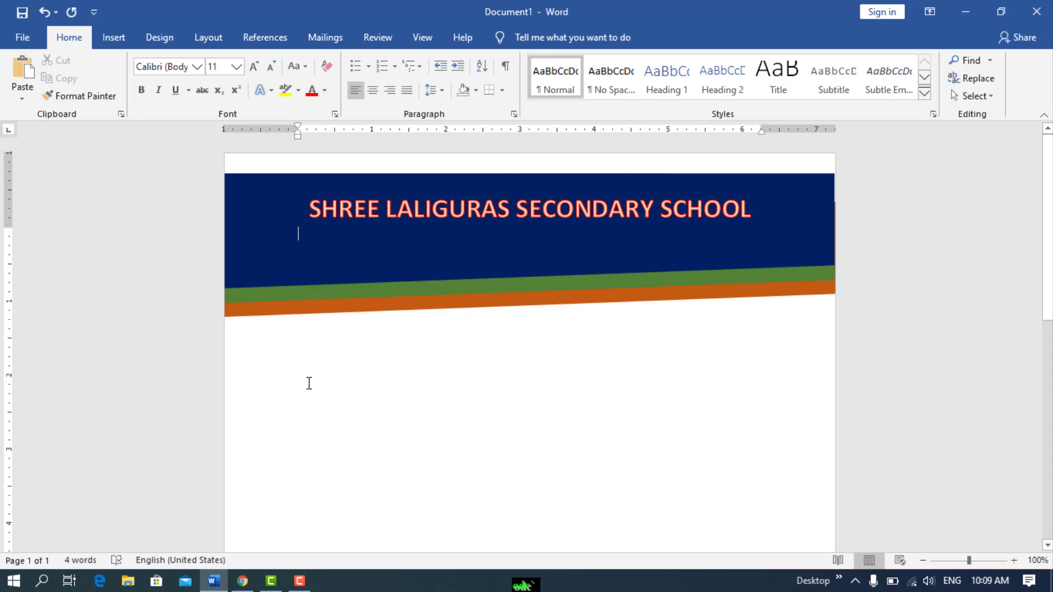
Draw a text box about 4.91" wide and 0.3" high under the school name and fill it with the standard dark blue
left_click(115, 39)
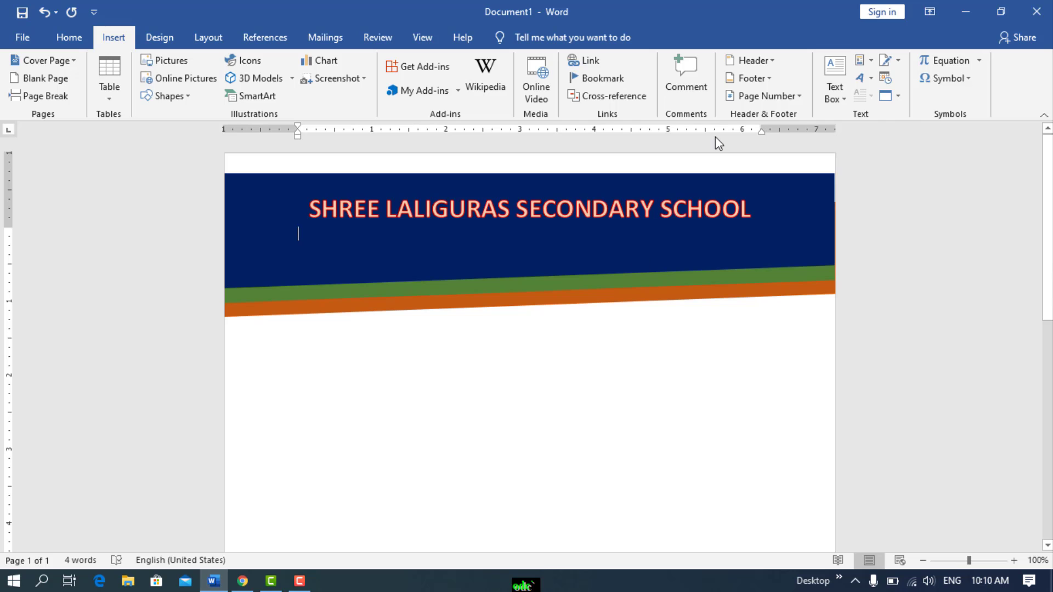
left_click(844, 91)
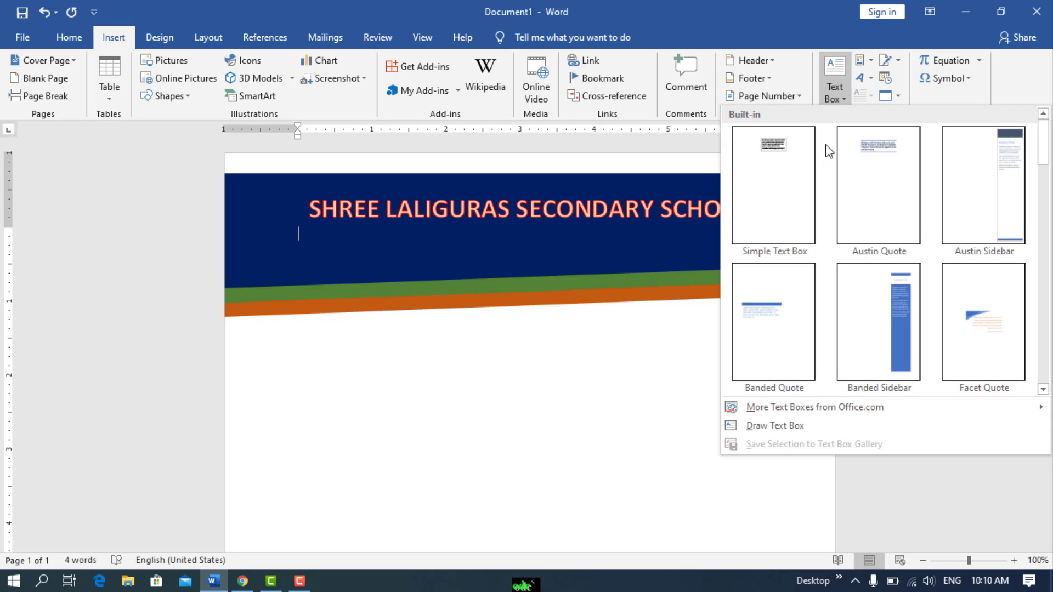
left_click(761, 424)
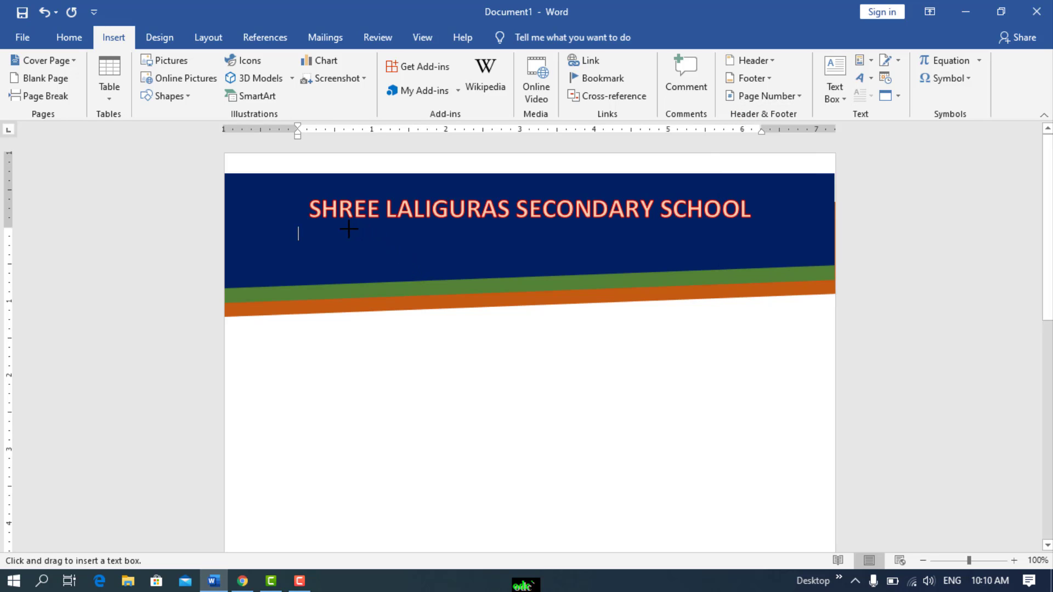
left_click_drag(344, 230, 363, 237)
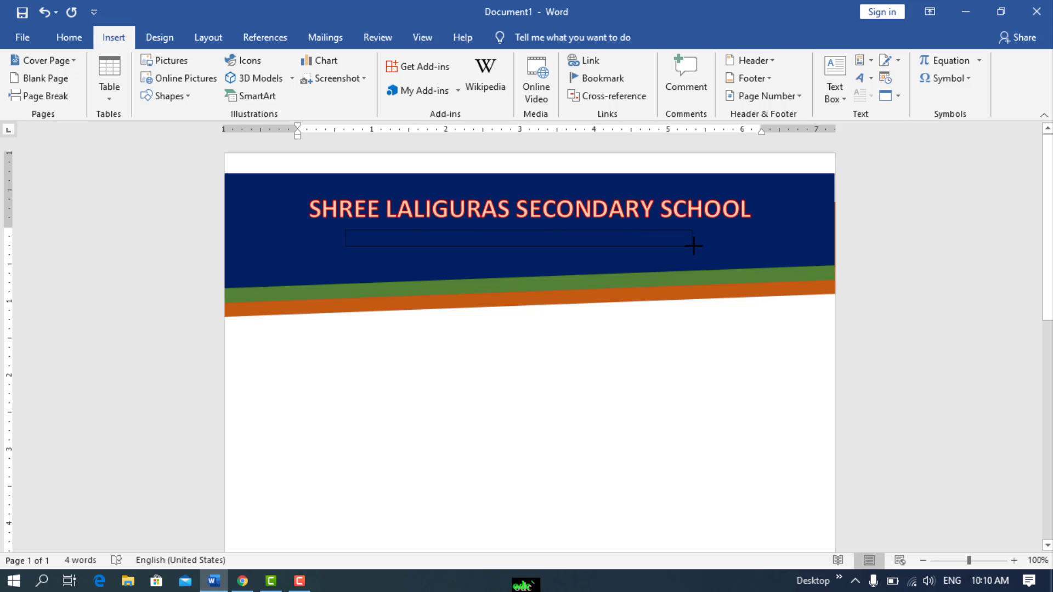
left_click_drag(708, 252, 708, 252)
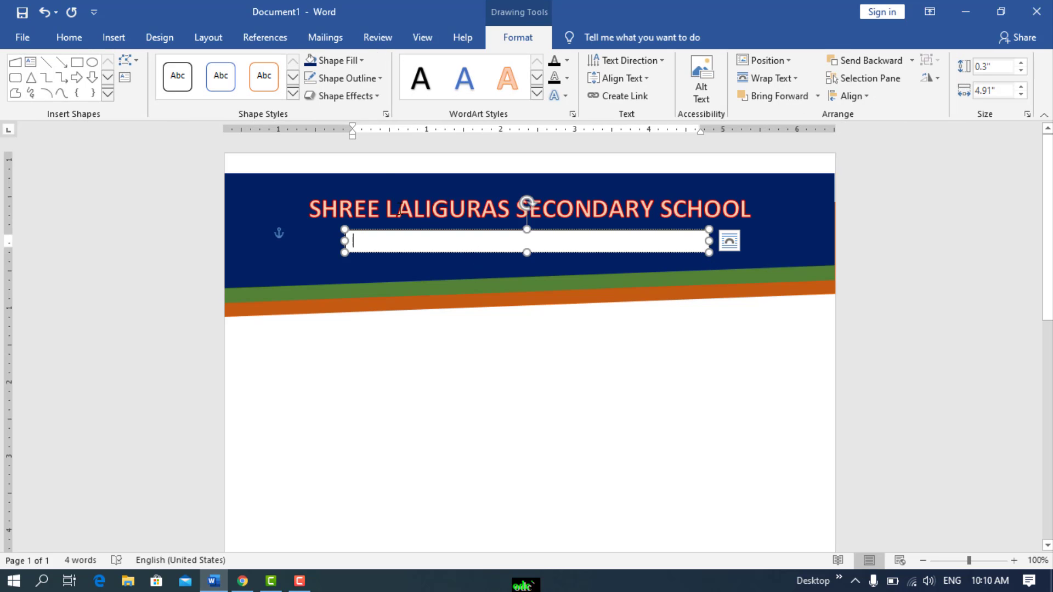
left_click(339, 61)
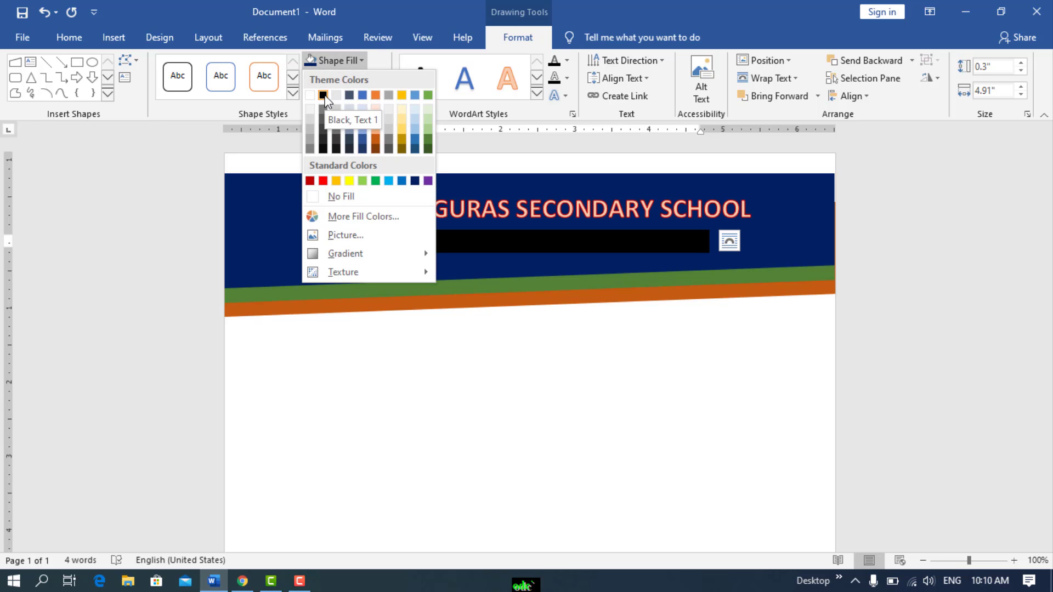
left_click(415, 181)
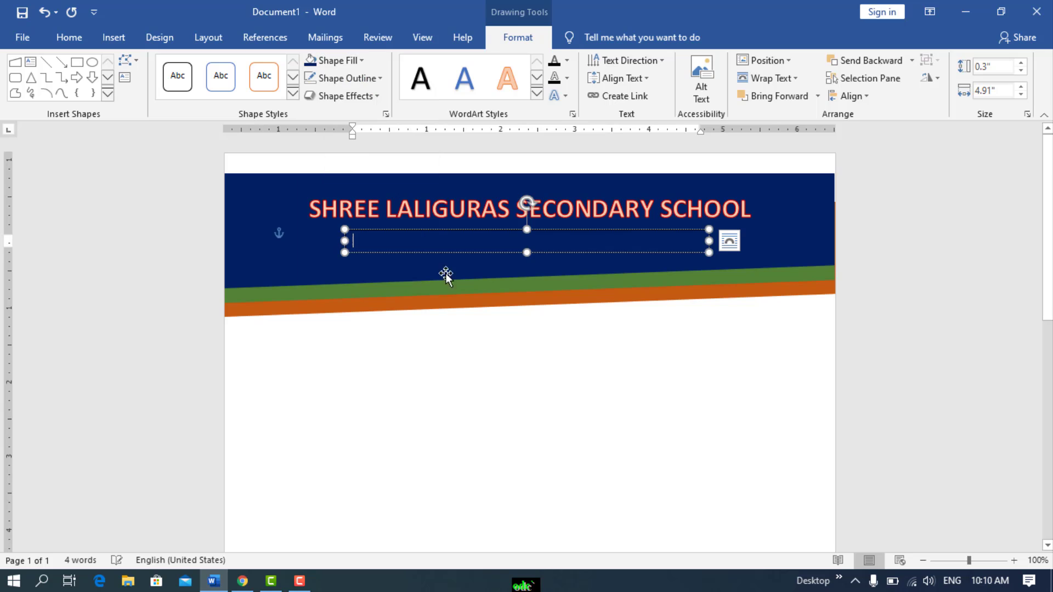
Enter the school's address in capitals at 14 pt in the text box and move the box up closer beneath the school name
type("PO")
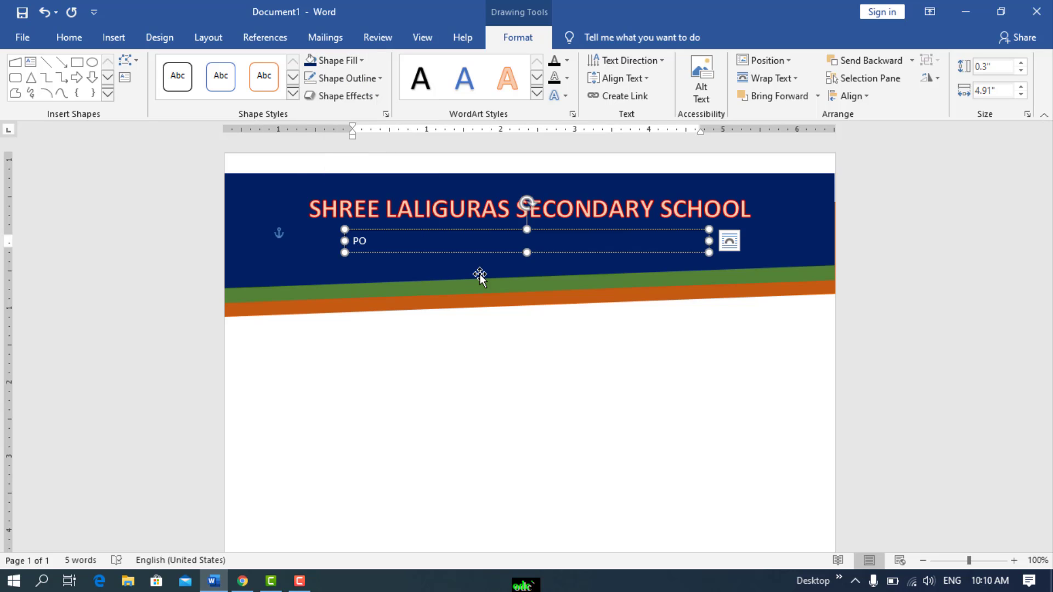
type("KHARA MUNICIPALITY – 10, POKHARA KASKI")
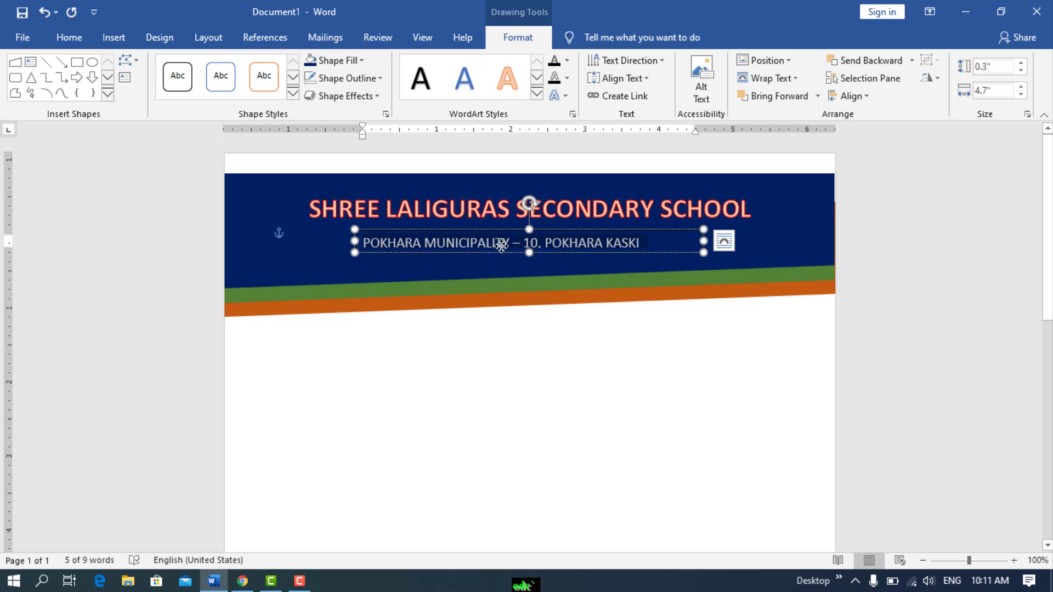
left_click_drag(492, 251, 516, 243)
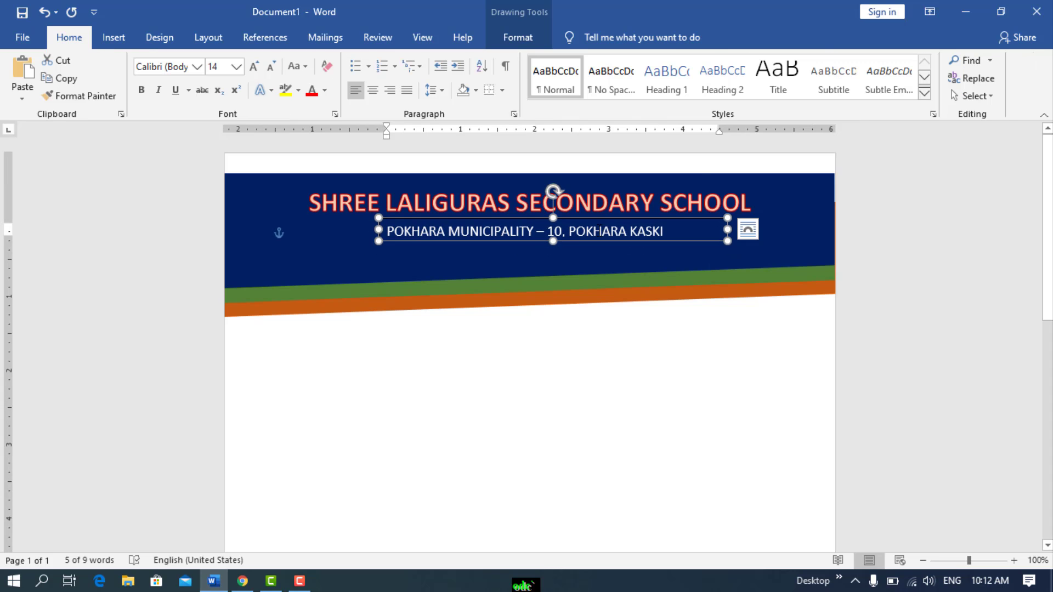
Remove the outline from the address text box
right_click(597, 227)
left_click(526, 362)
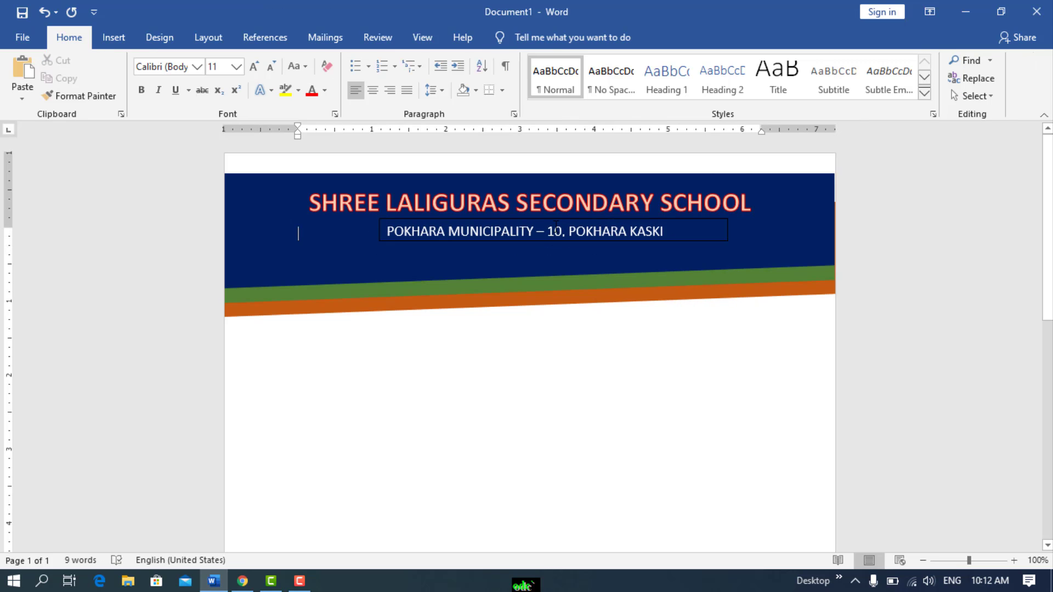
left_click(554, 231)
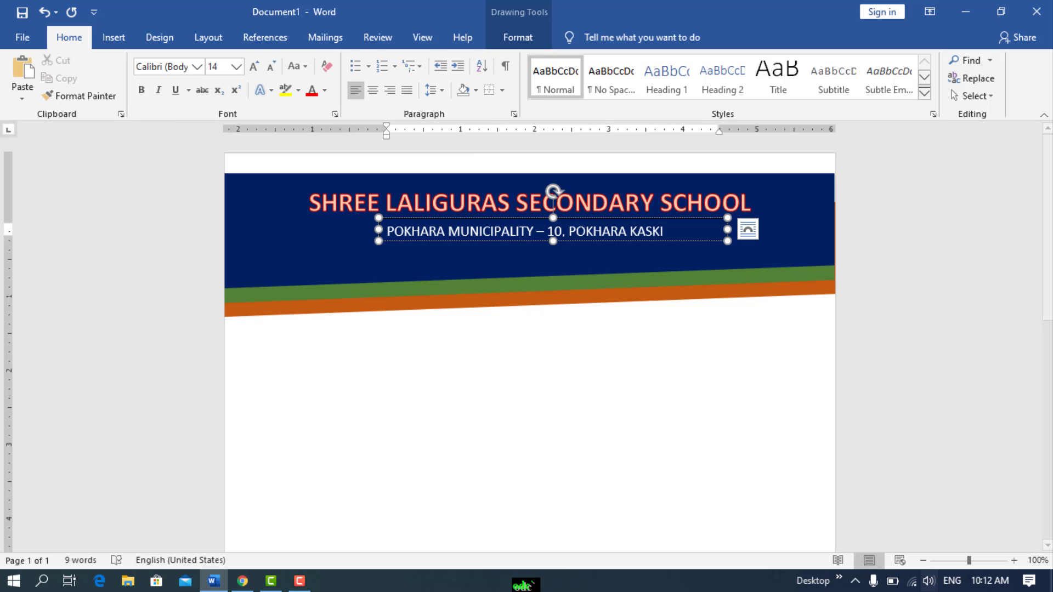
left_click(504, 42)
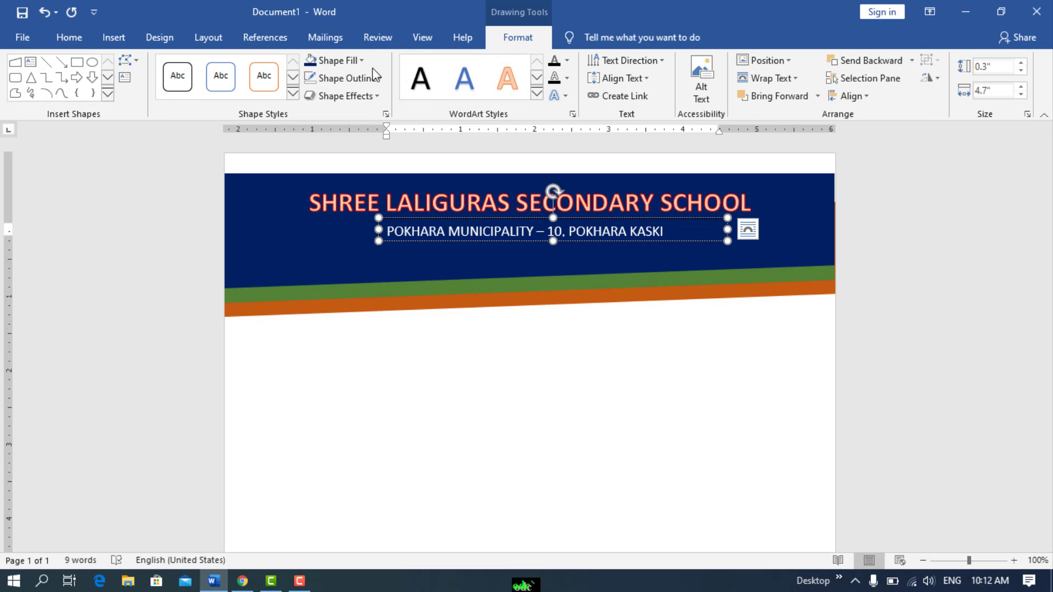
left_click(355, 79)
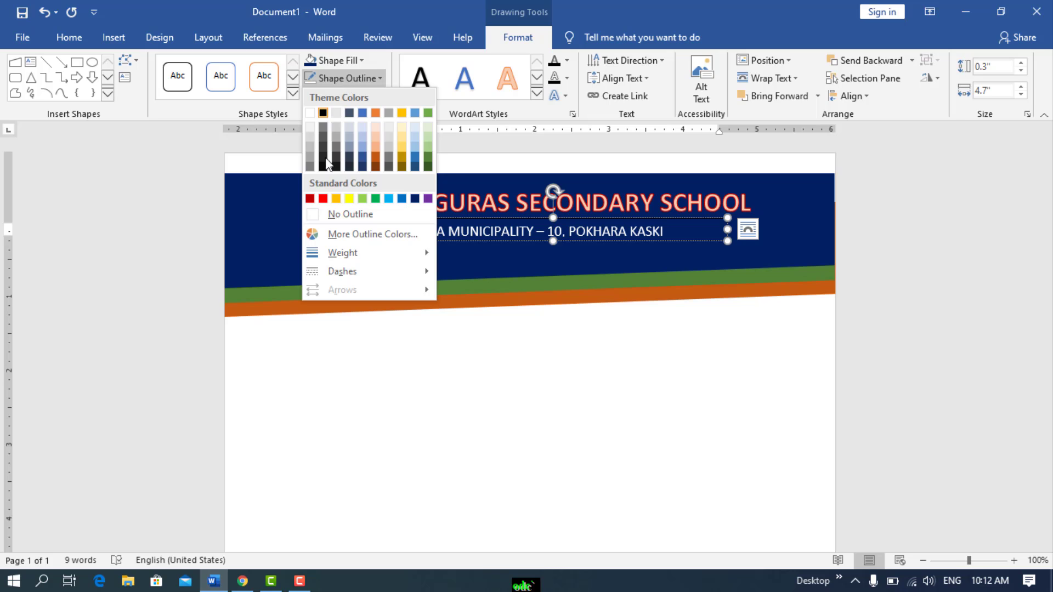
left_click(315, 212)
left_click(508, 428)
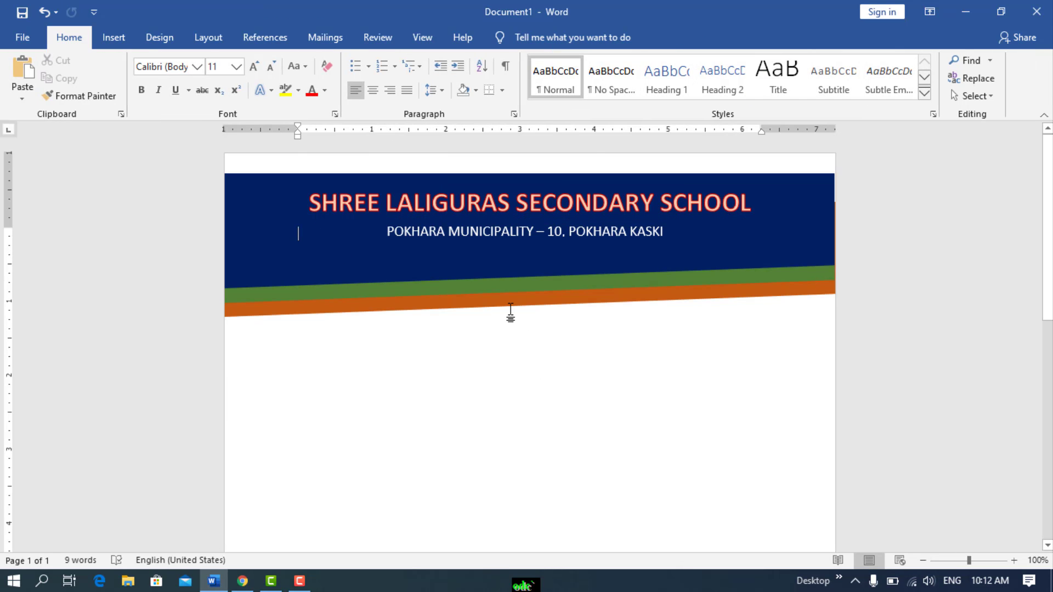
Draw a second text box about 4.17" wide and 0.19" high under the address line and fill it with dark blue
left_click(113, 37)
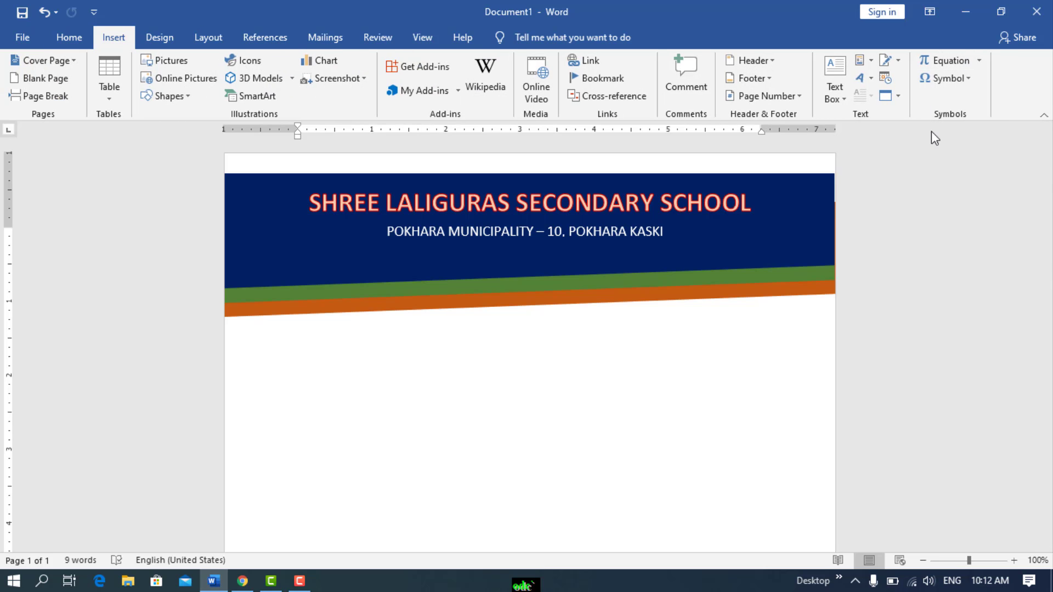
left_click(834, 99)
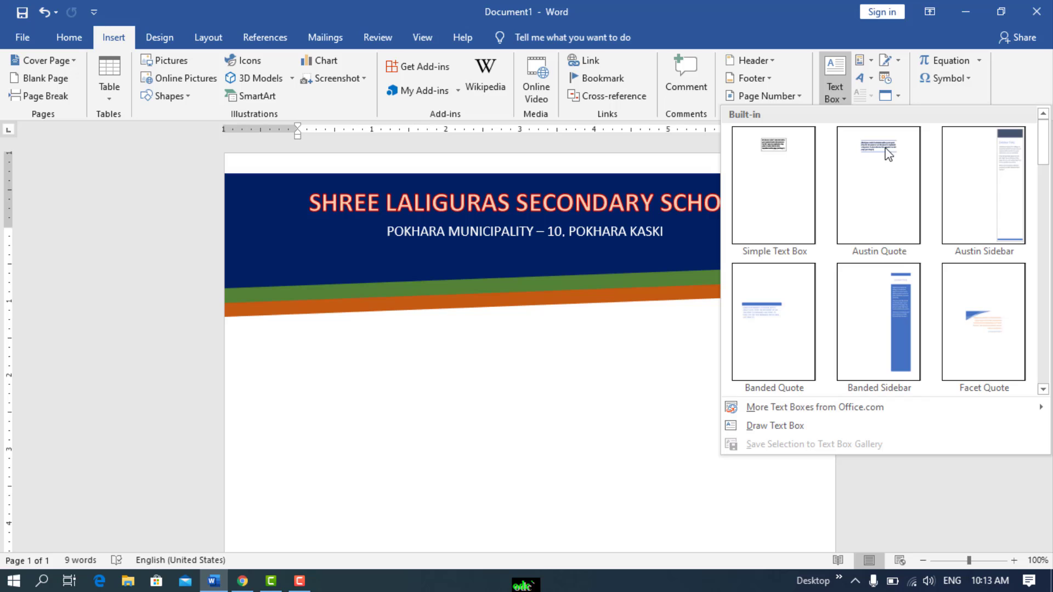
left_click(792, 426)
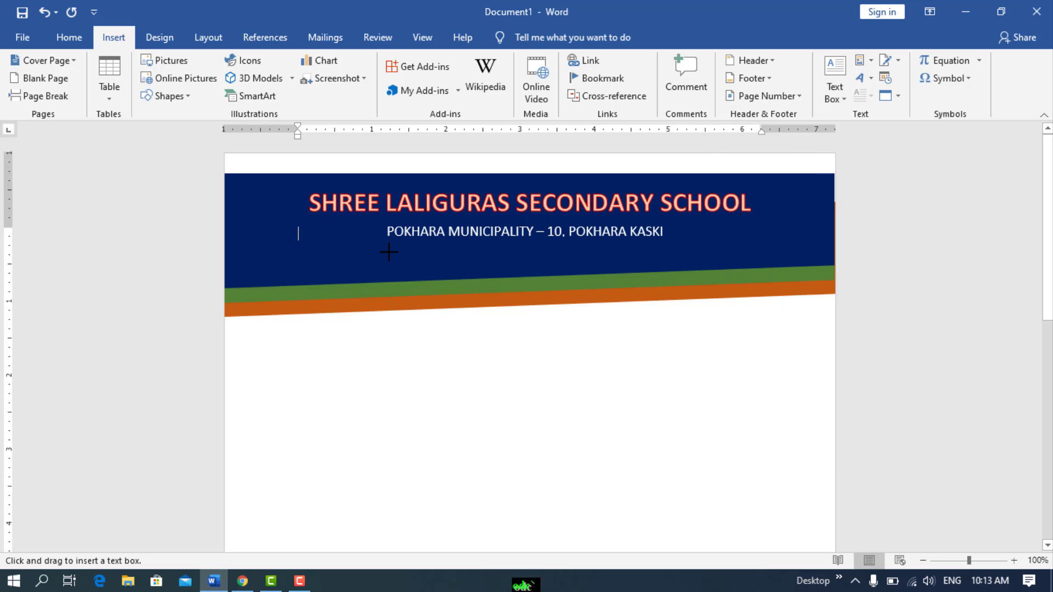
left_click_drag(386, 251, 610, 261)
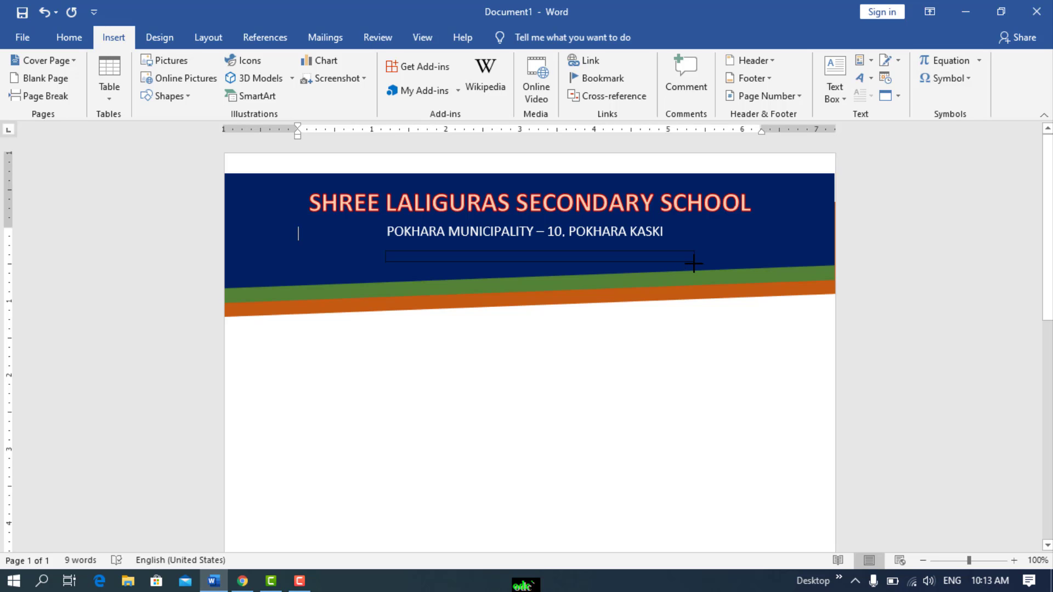
left_click_drag(693, 264, 694, 265)
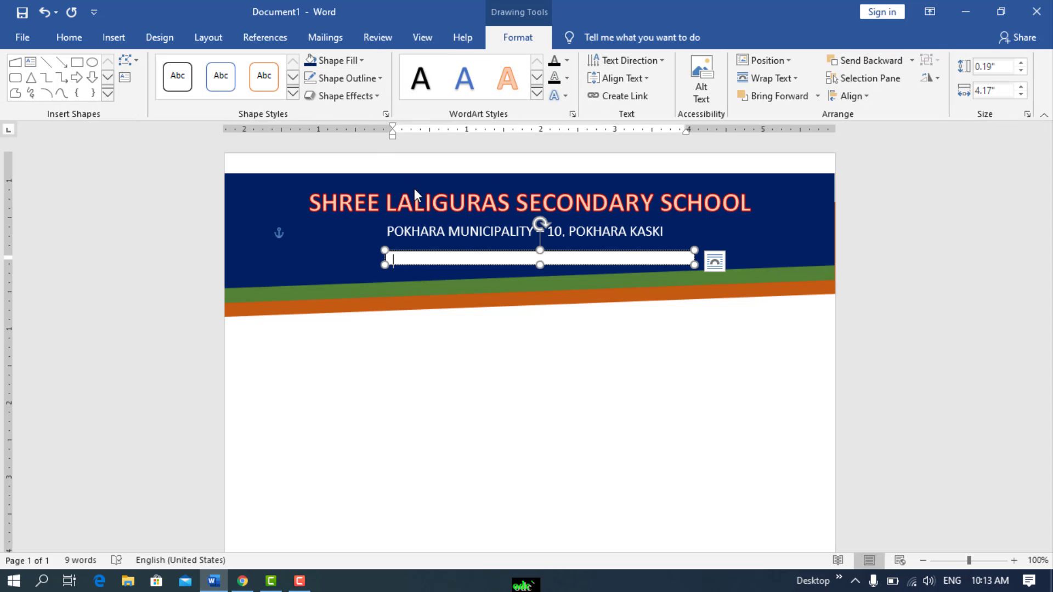
left_click(321, 65)
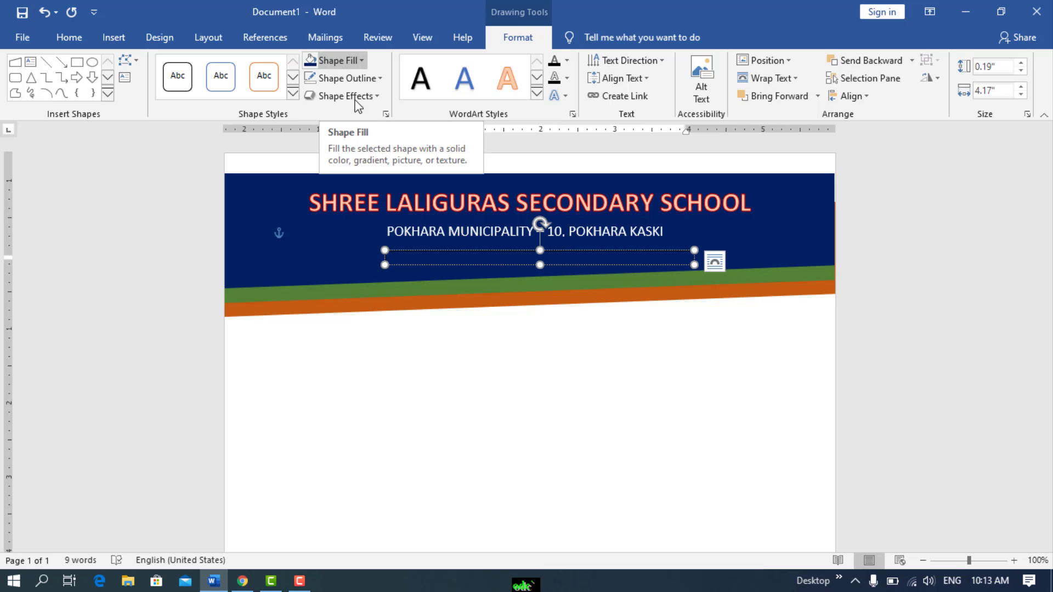
Remove the new text box's outline and enlarge its height to about 0.29"
left_click(344, 82)
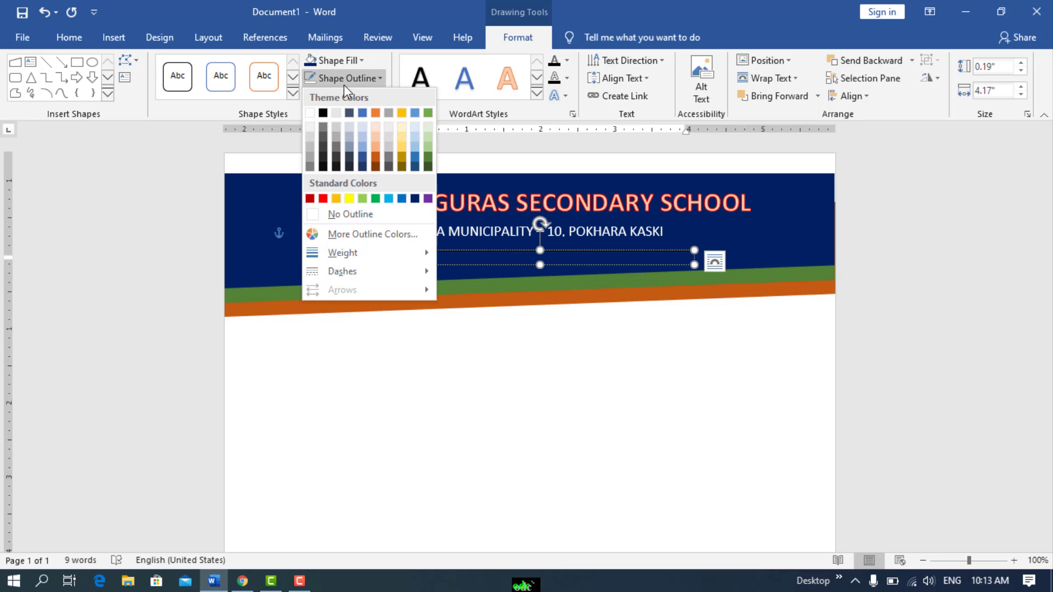
left_click(350, 214)
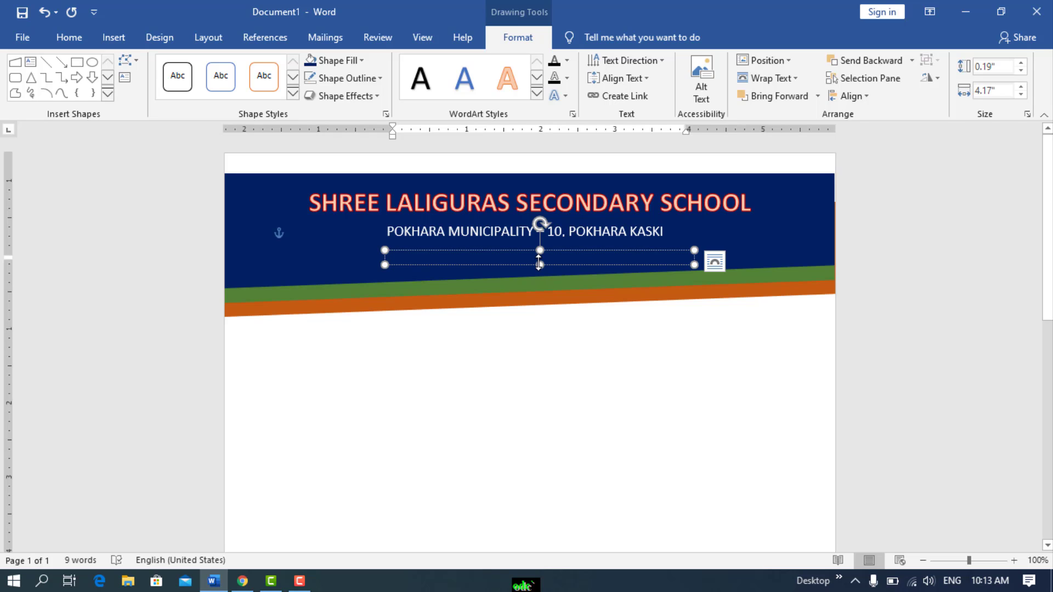
left_click_drag(539, 265, 539, 272)
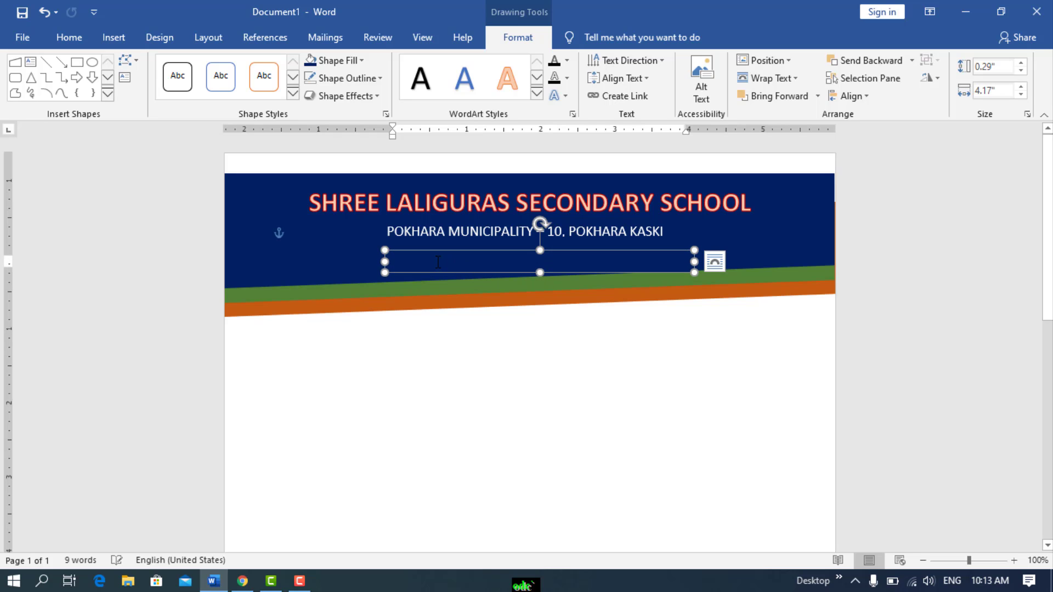
Enter "CONTACT:" followed by the school's two phone numbers and move the text box up just beneath the address line
type("CO")
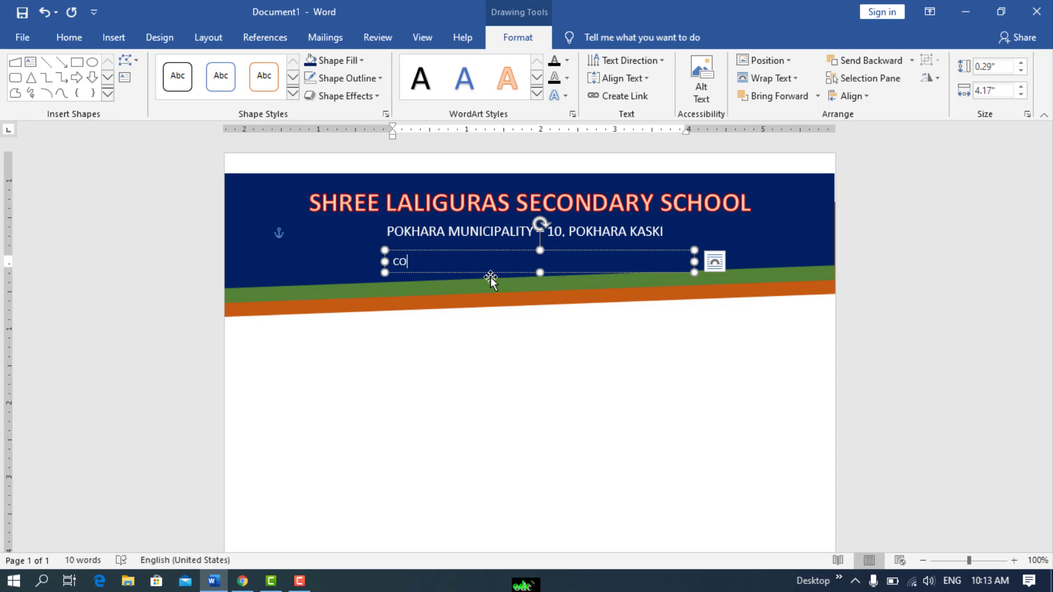
type("NTACT:")
left_click_drag(504, 272, 542, 260)
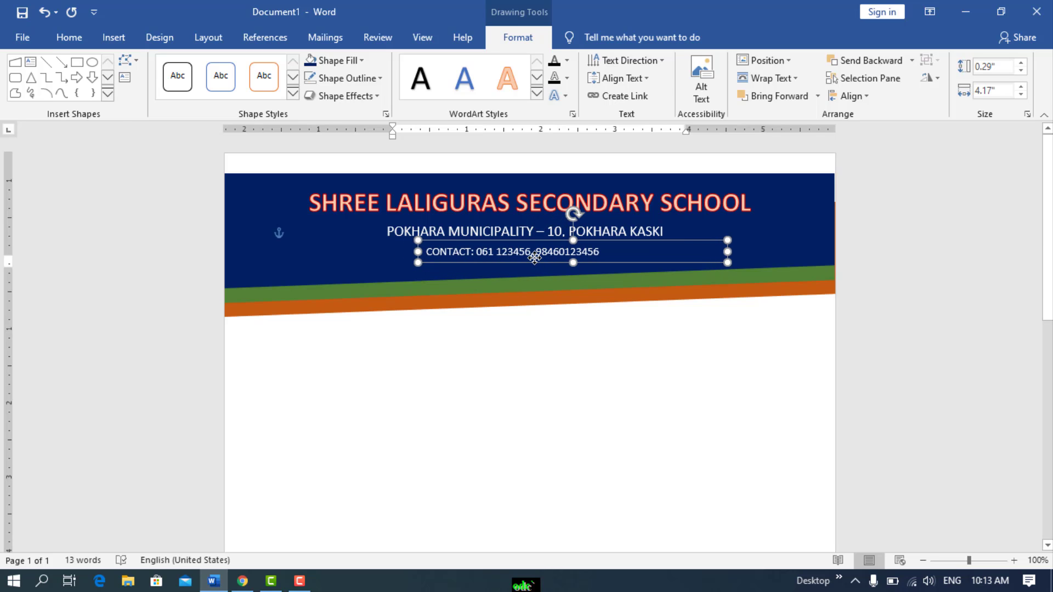
Insert the picture "lalliguras school logo" from Local Disk (D:) into the document
left_click(603, 433)
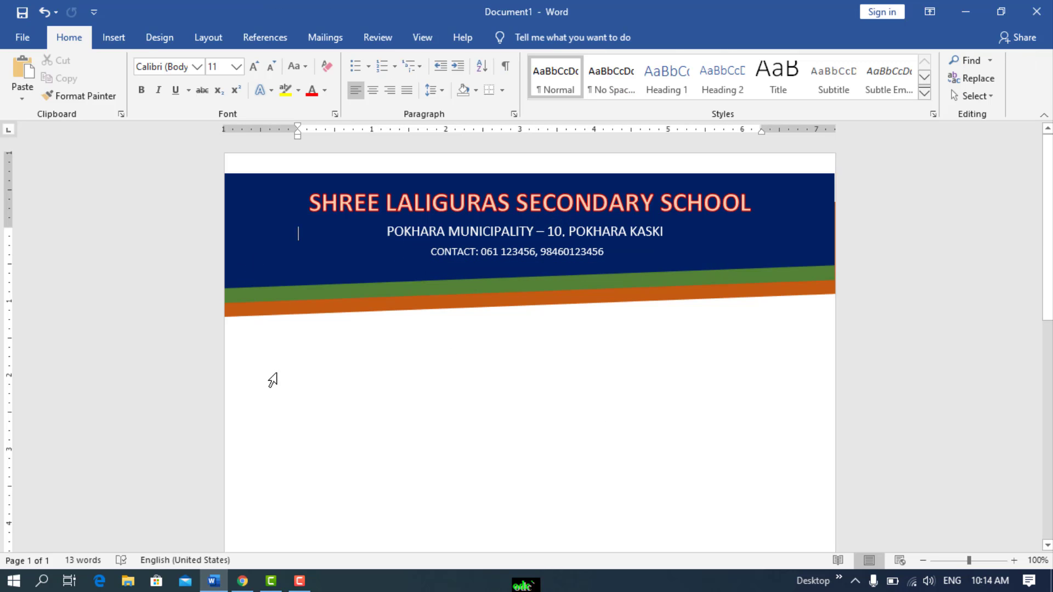
left_click(118, 42)
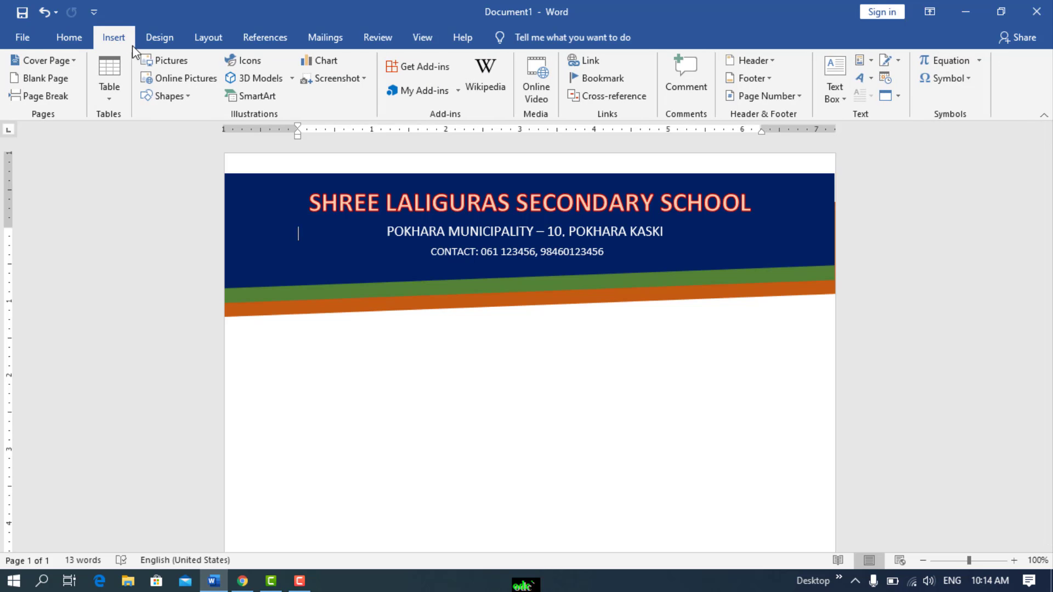
left_click(156, 63)
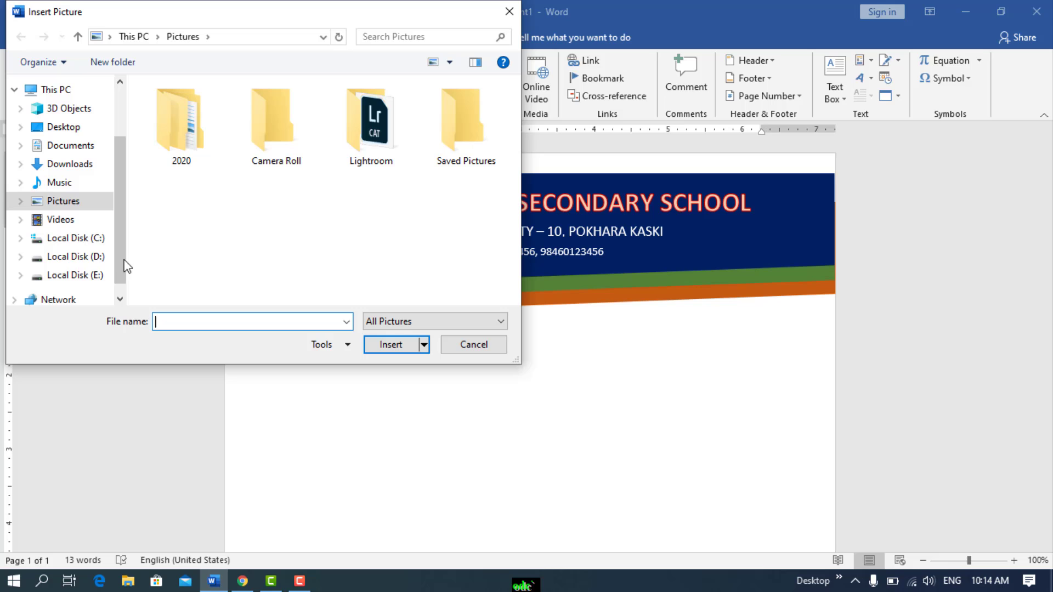
left_click(91, 256)
left_click(451, 160)
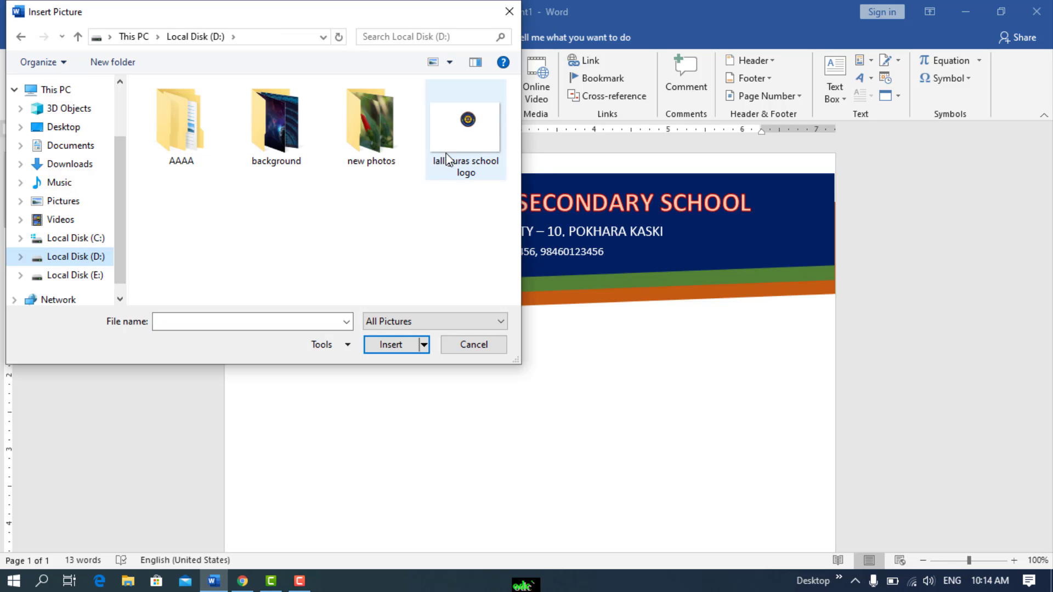
left_click(386, 347)
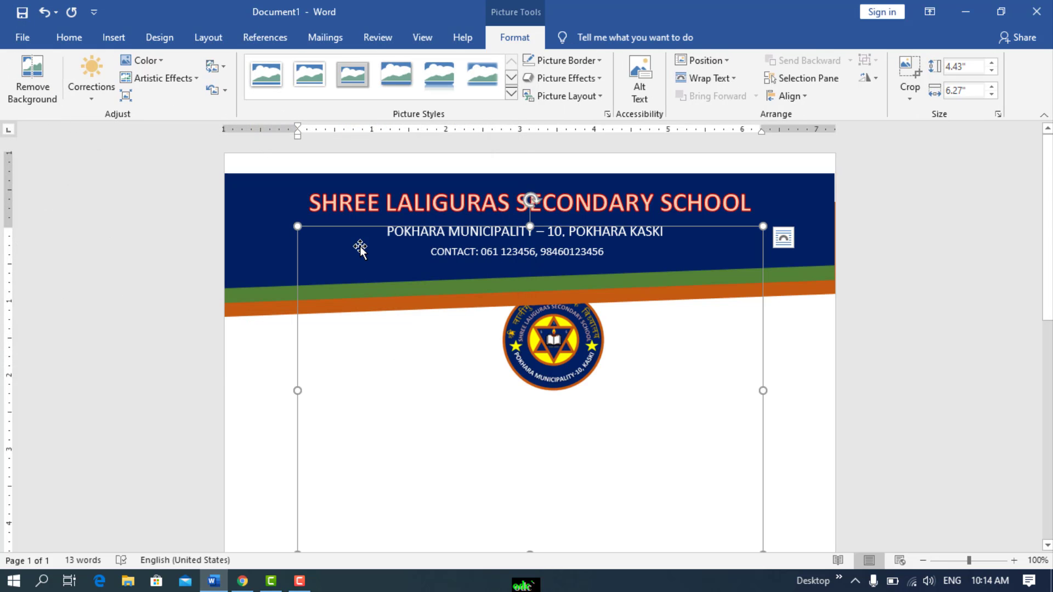
Shrink the logo picture to about 3.58" by 5.06" and set its text wrapping to In Front of Text
left_click_drag(294, 223, 433, 341)
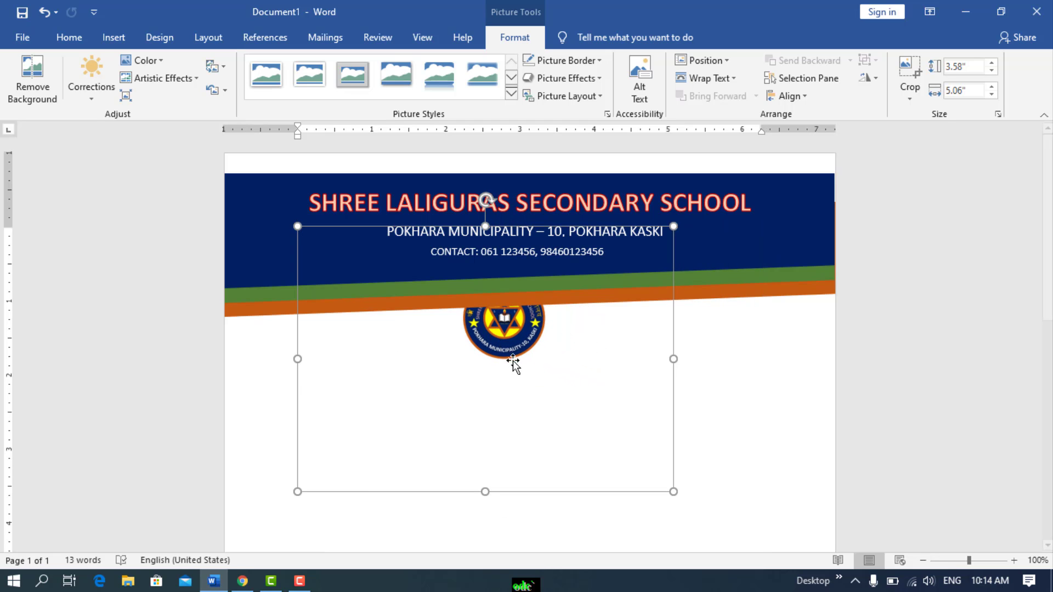
right_click(508, 341)
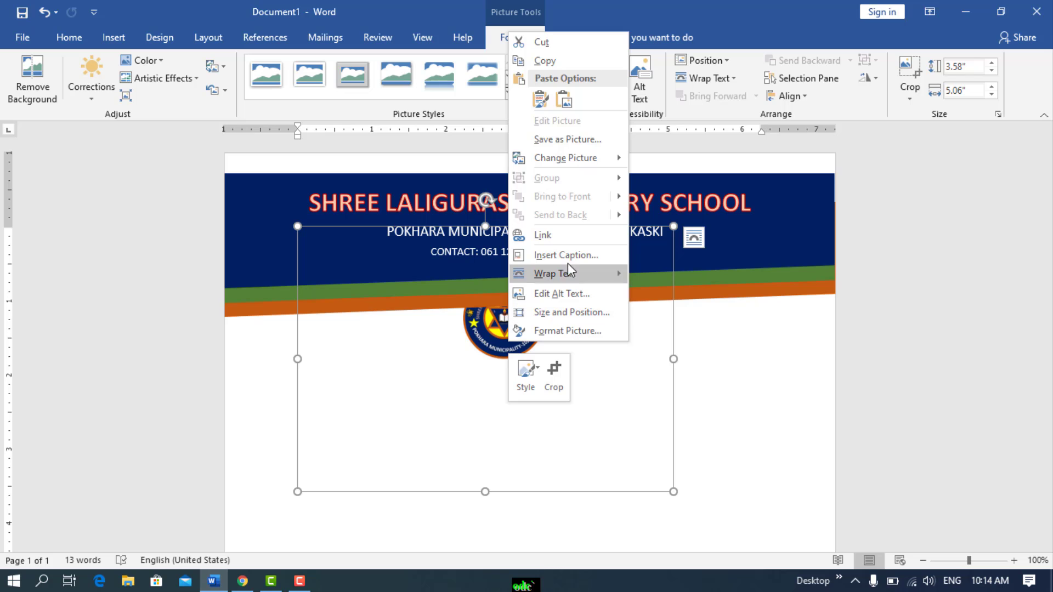
mouse_move(569, 277)
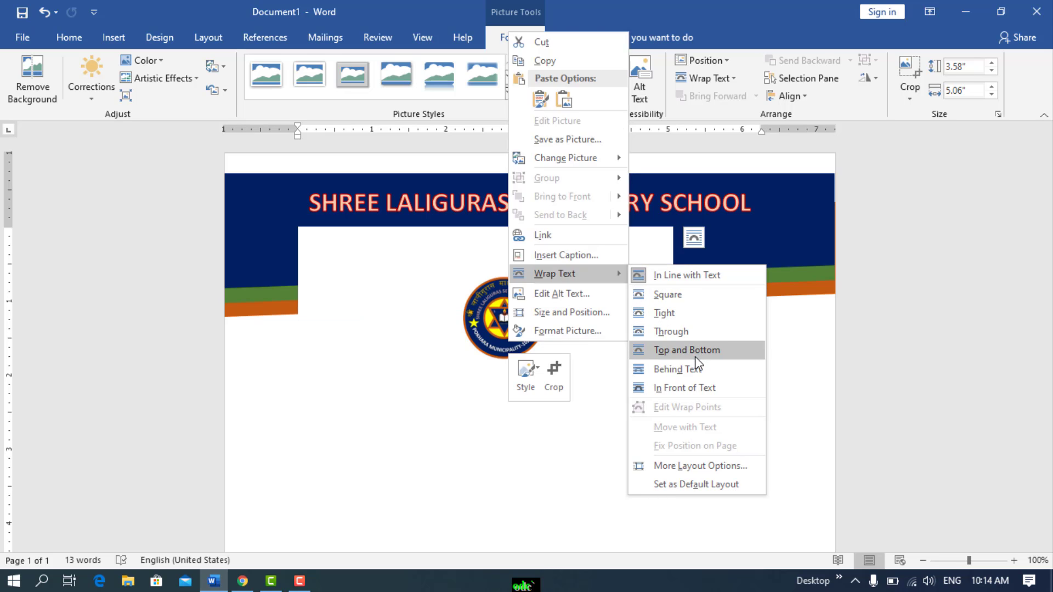
left_click(694, 389)
Crop the logo picture on all four sides to about 2.02" high and 2.12" wide around the round emblem
left_click(909, 98)
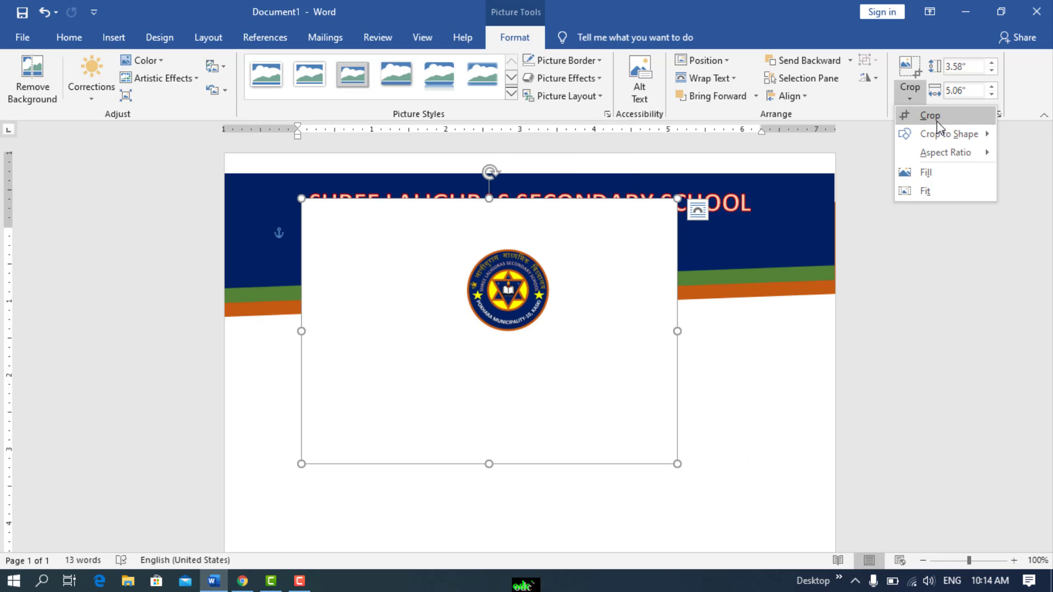
left_click(924, 112)
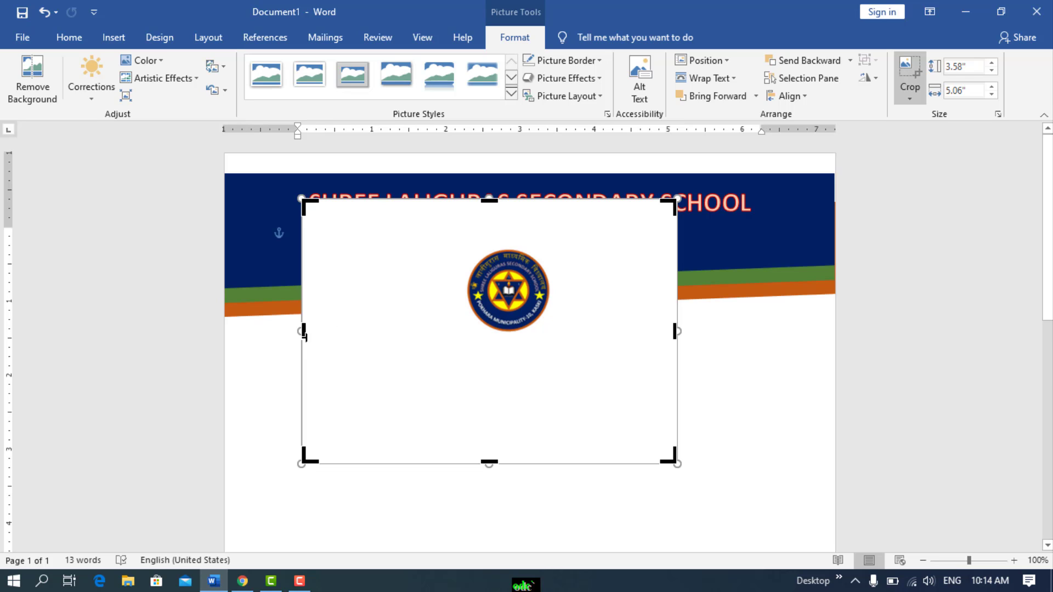
left_click_drag(304, 333, 432, 324)
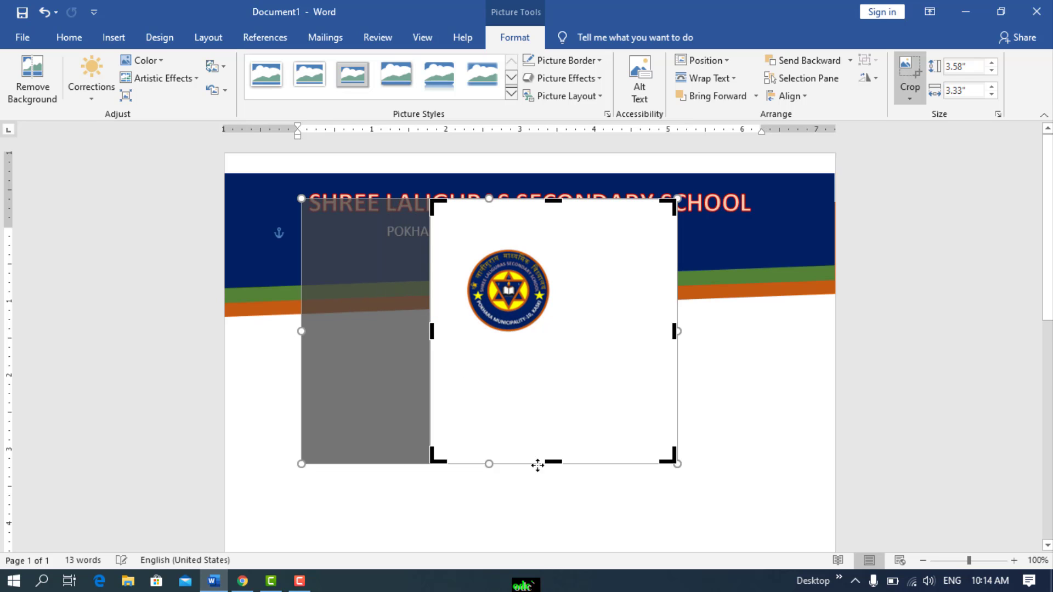
left_click_drag(554, 452, 544, 360)
left_click_drag(674, 281, 585, 281)
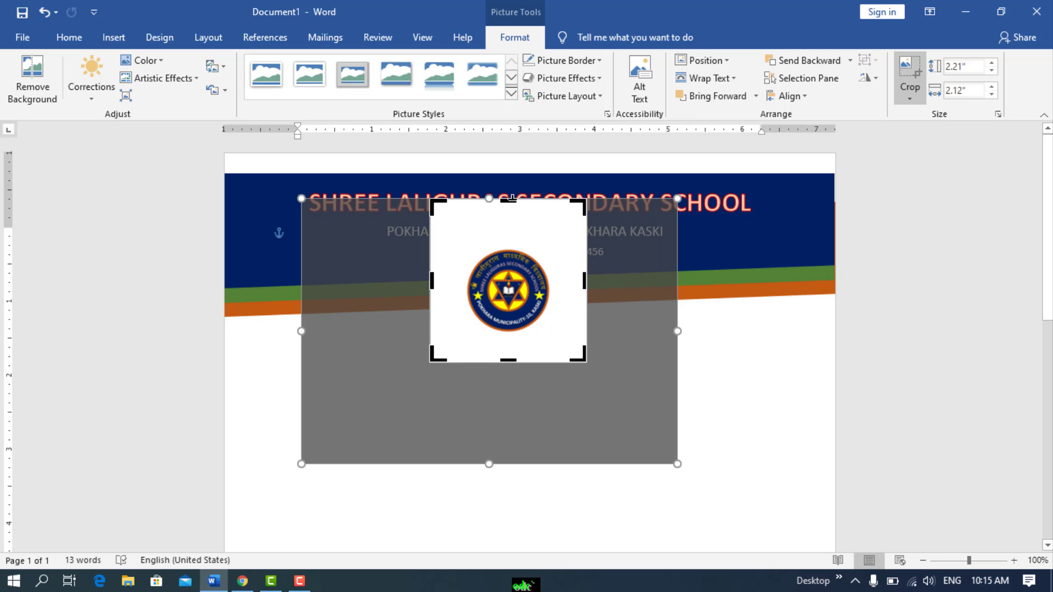
left_click_drag(511, 198, 510, 214)
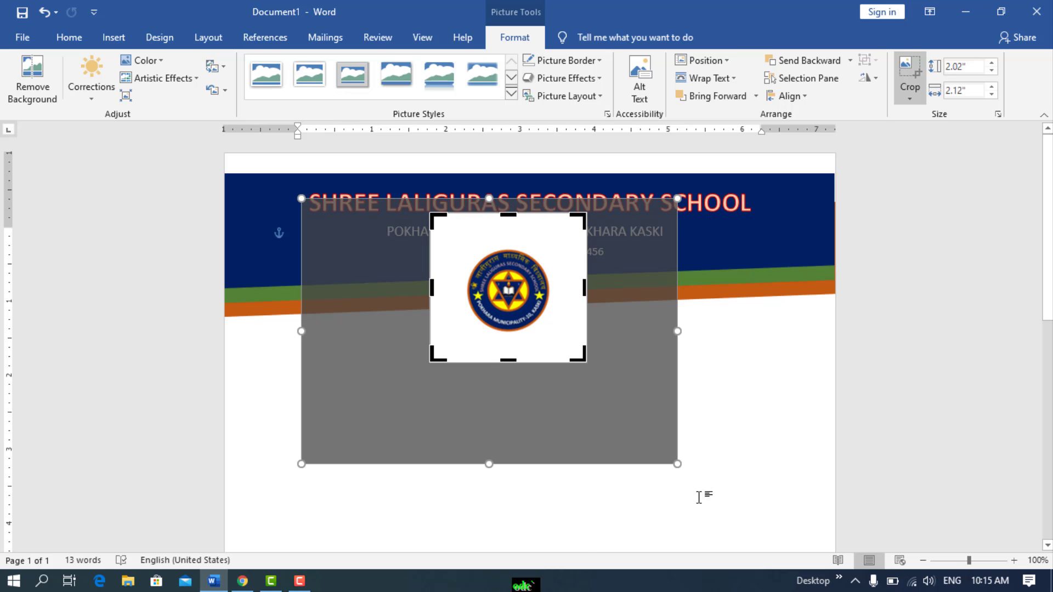
left_click(759, 444)
Remove the logo's white background, reduce the picture to about 1.7" by 1.78" and place it at the banner's left end
left_click_drag(490, 272, 306, 308)
left_click(21, 68)
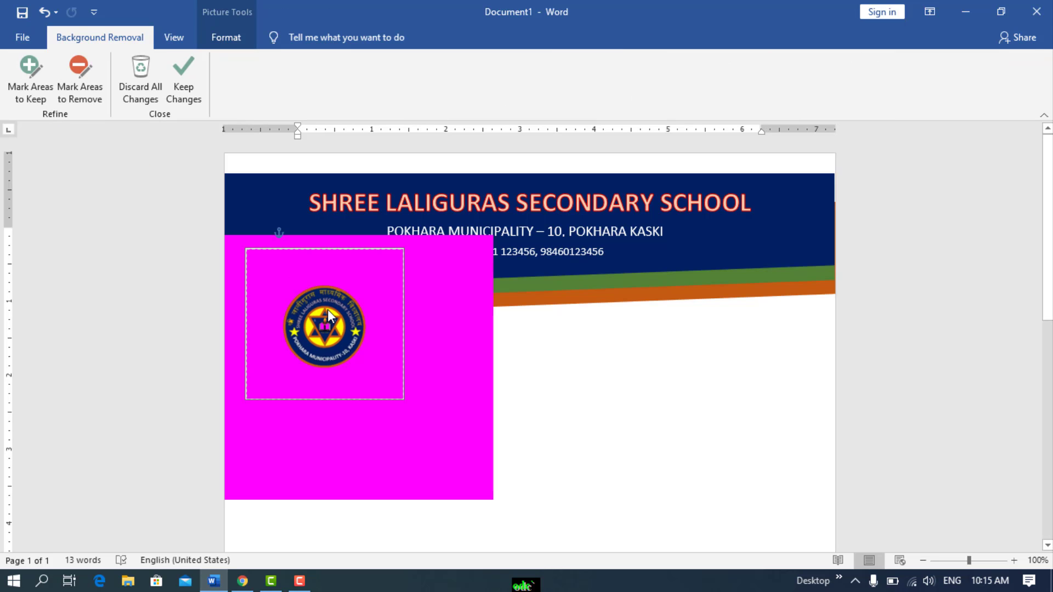
left_click(190, 89)
left_click_drag(312, 317, 258, 213)
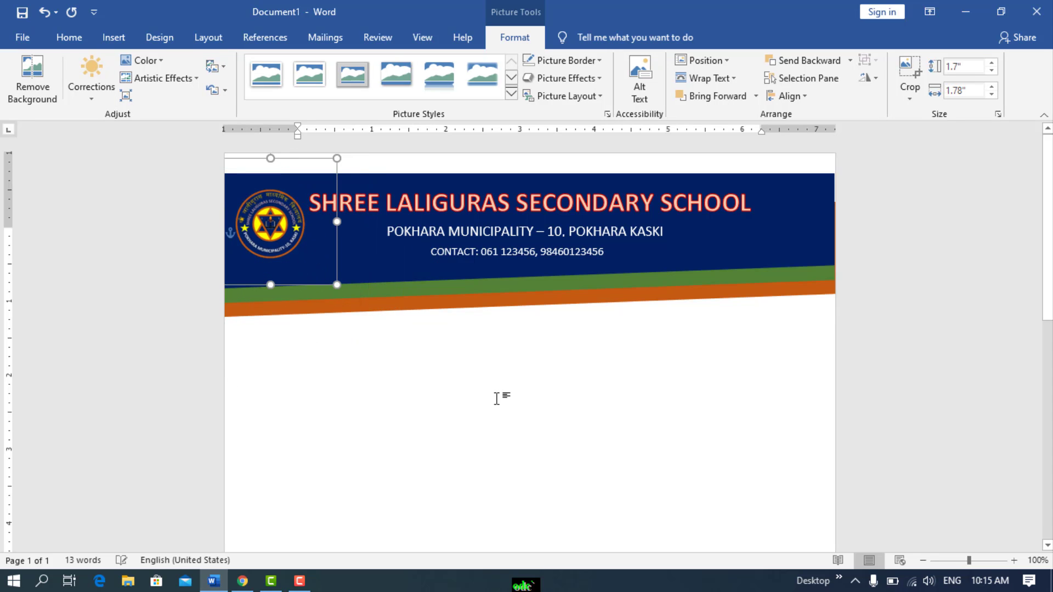
left_click(511, 448)
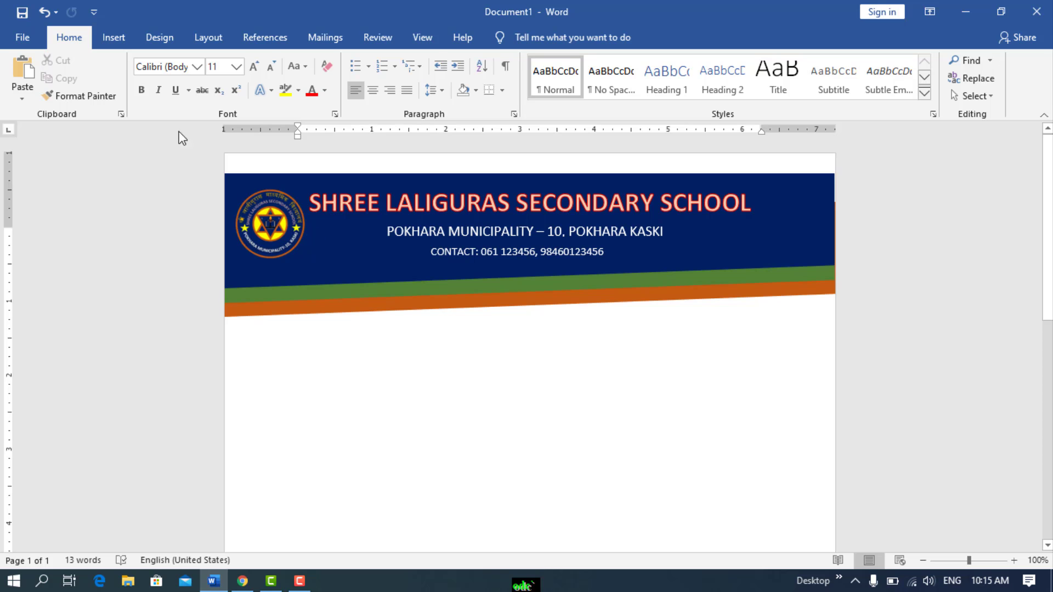
Insert the open-book icon picture (book-icon-vector-logo) from the Downloads folder
left_click(114, 37)
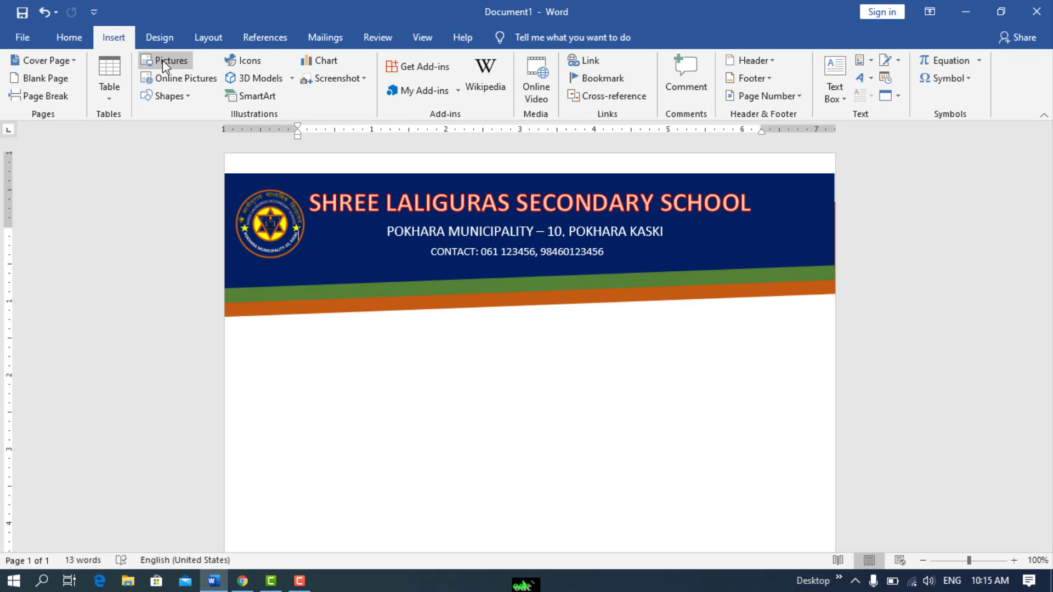
left_click(162, 60)
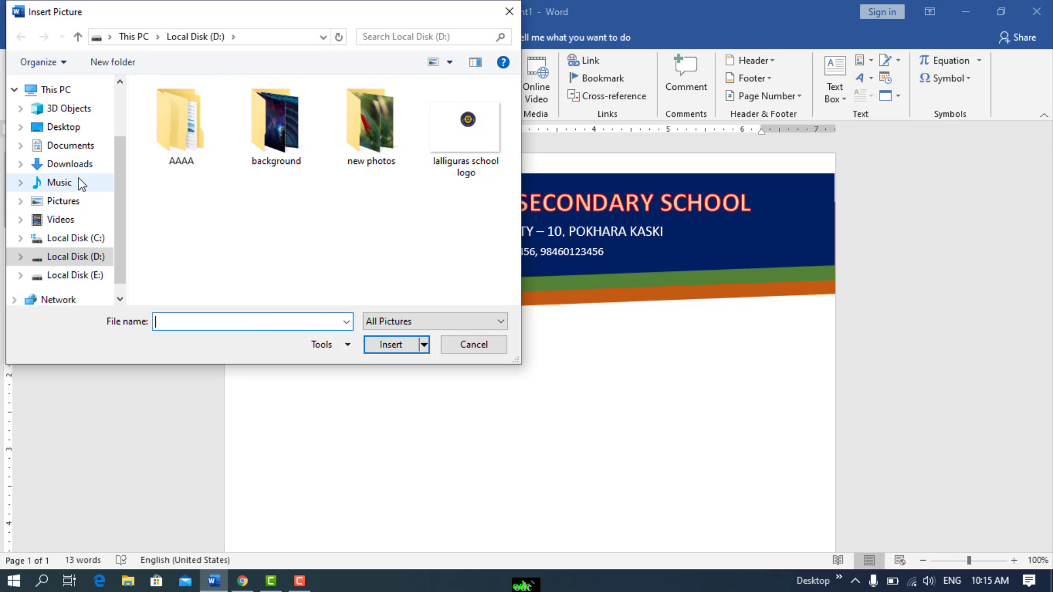
left_click(76, 166)
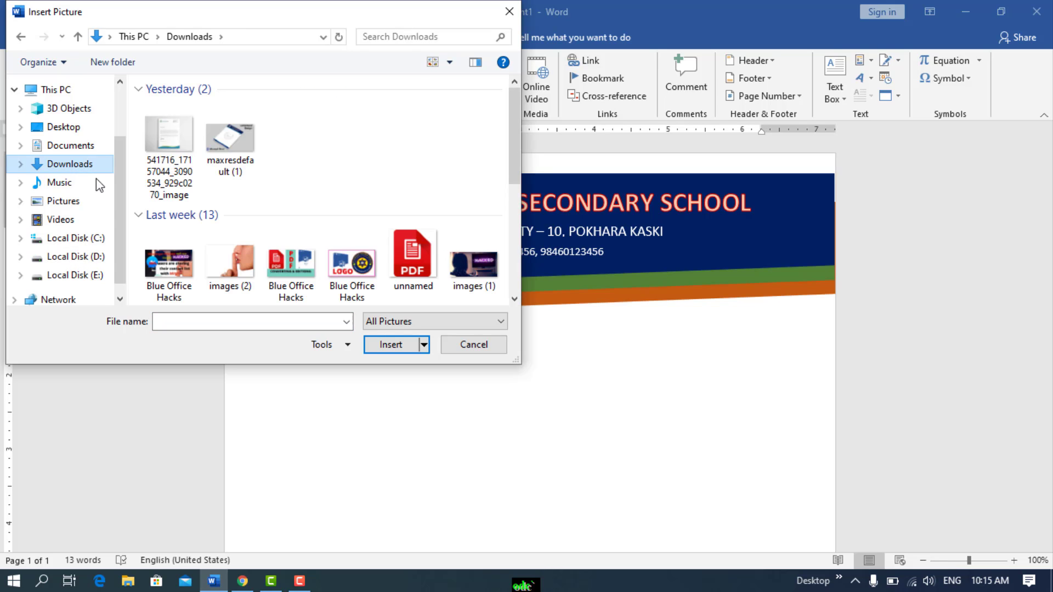
scroll(304, 216, "down", 5)
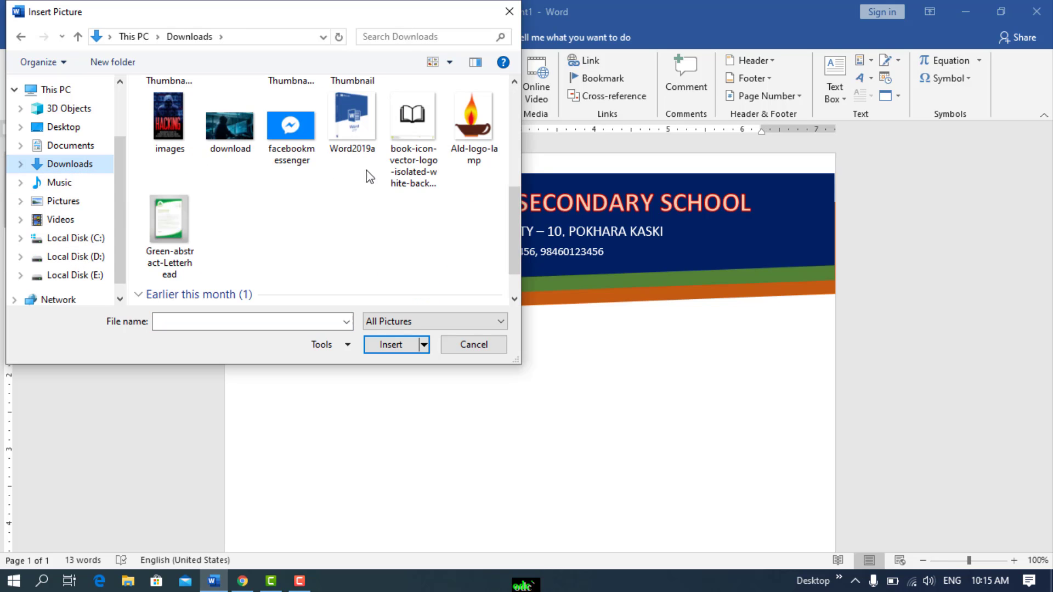
left_click(413, 117)
left_click(390, 345)
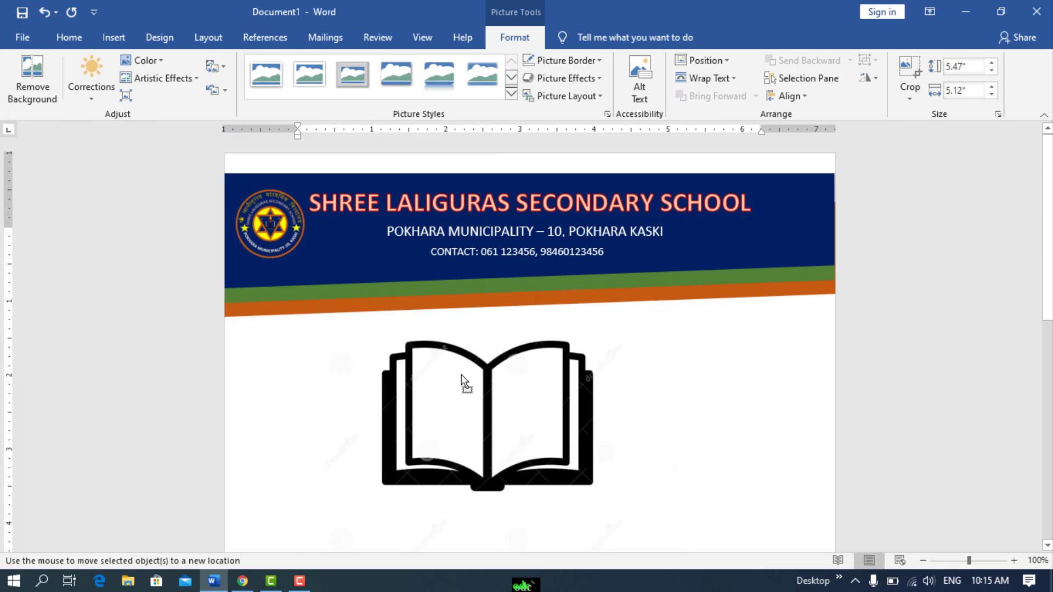
Set the book picture's text wrapping to In Front of Text and move it up over the banner
right_click(459, 383)
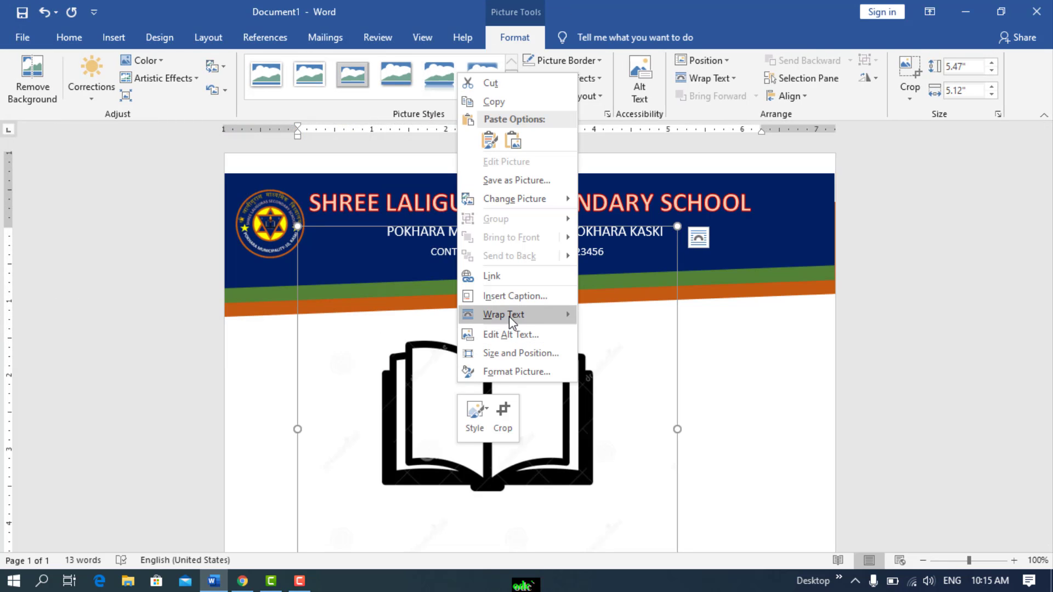
mouse_move(509, 317)
left_click(650, 428)
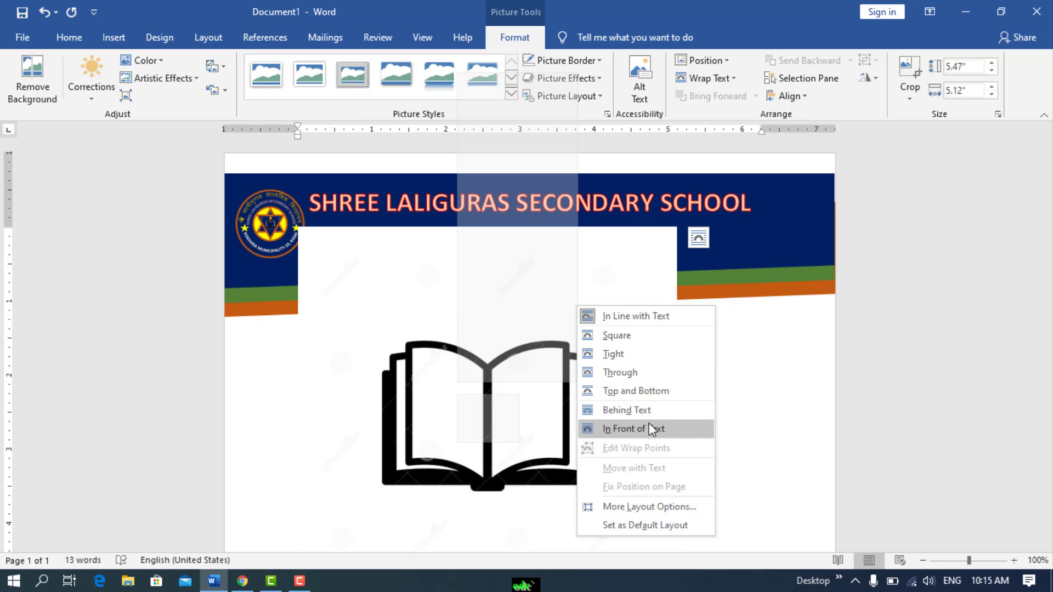
left_click_drag(535, 425, 488, 362)
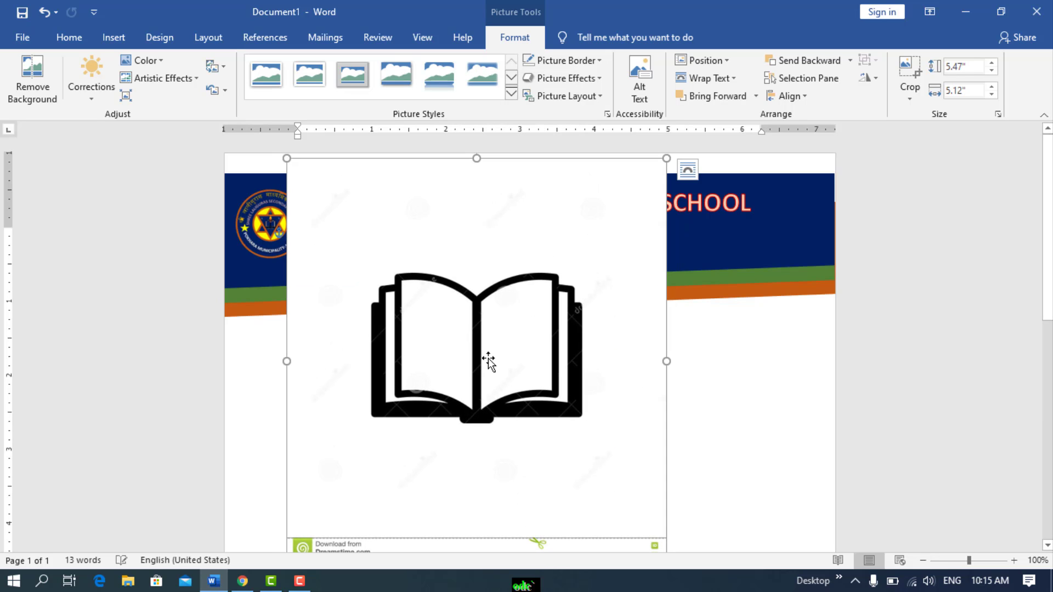
Remove the book picture's background while marking the white pages and inner page edges as areas to keep
left_click(37, 87)
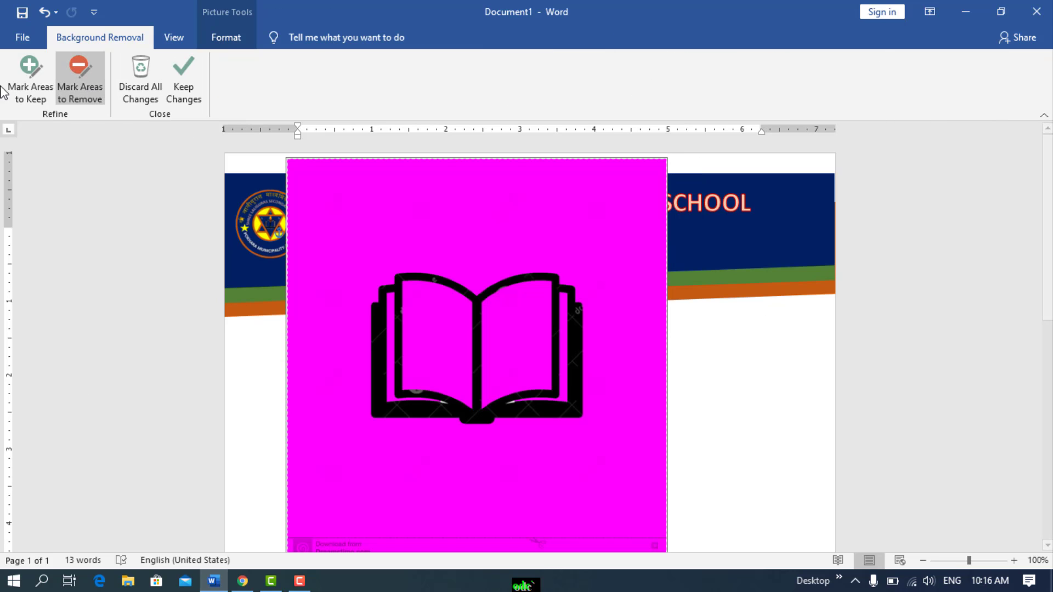
left_click(34, 72)
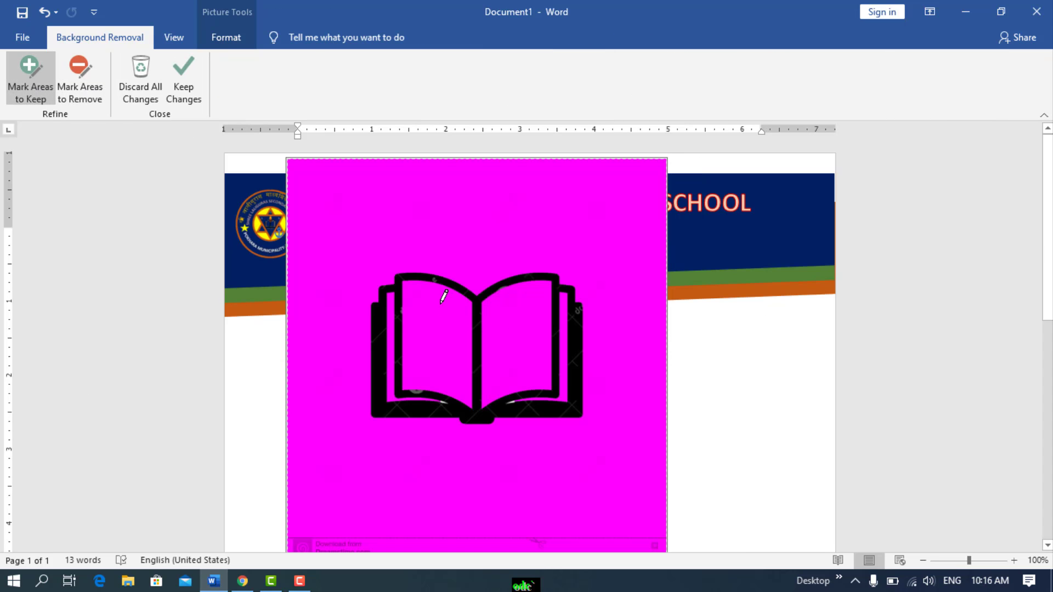
left_click_drag(442, 301, 452, 370)
left_click_drag(533, 298, 521, 376)
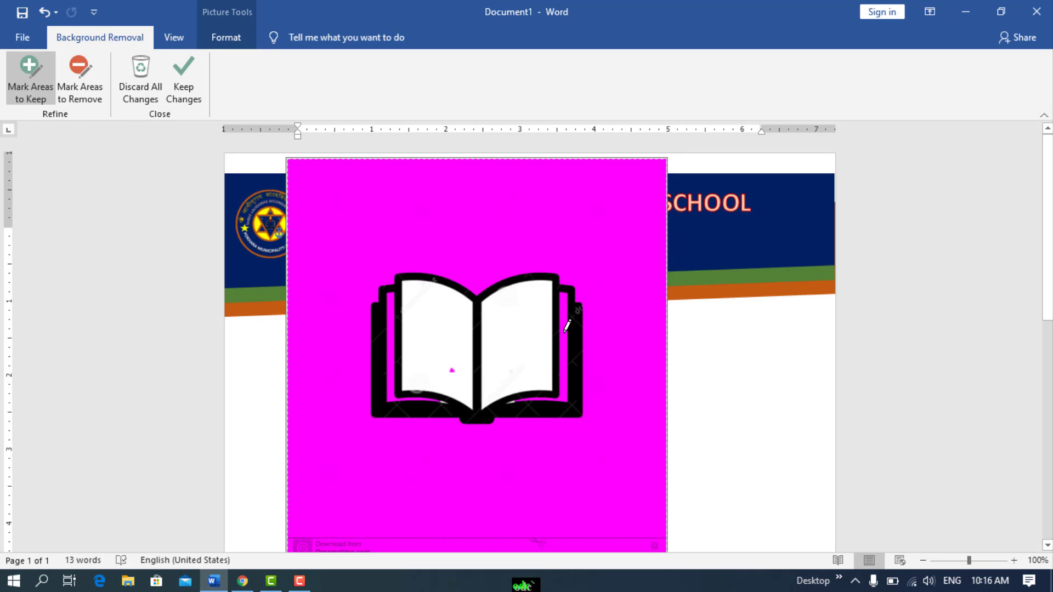
left_click_drag(567, 327, 565, 378)
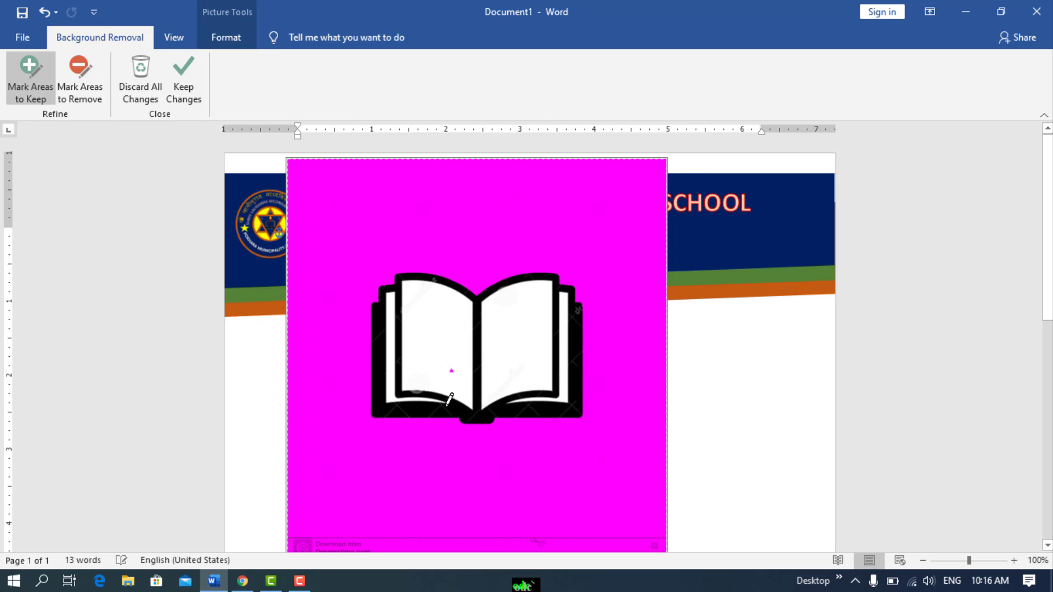
left_click_drag(454, 366, 450, 375)
left_click(183, 82)
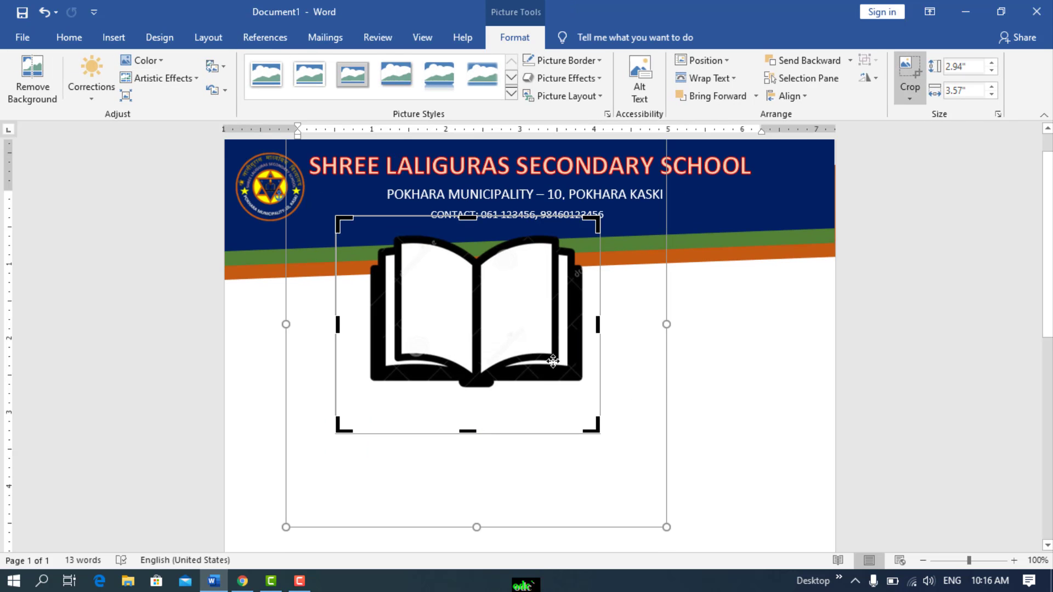
Crop the book picture to about 2.94" by 3.57" and shrink it to a small icon just below the banner's right end
left_click(800, 457)
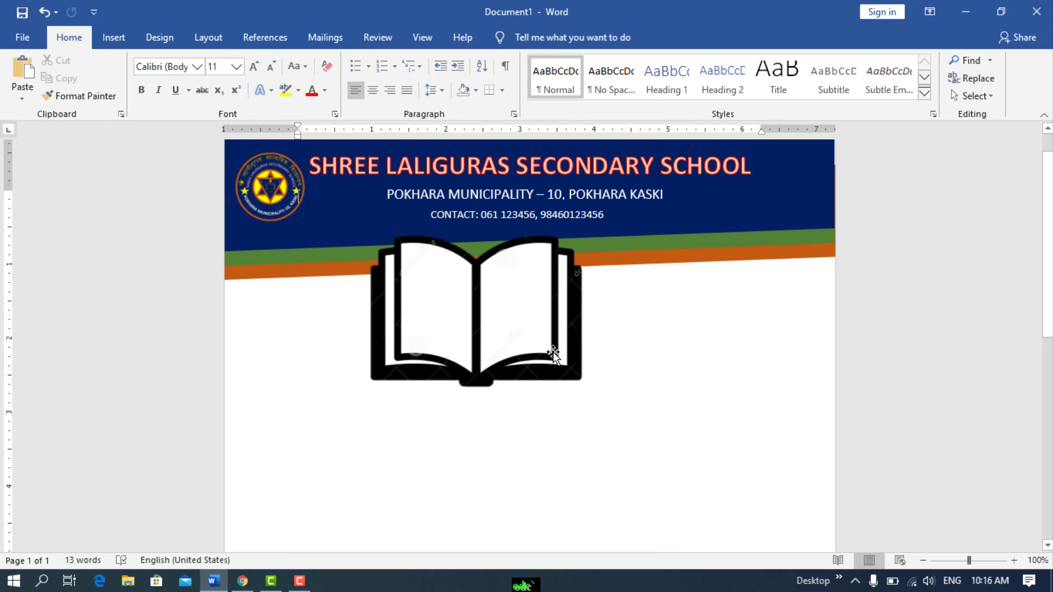
left_click_drag(554, 353, 754, 390)
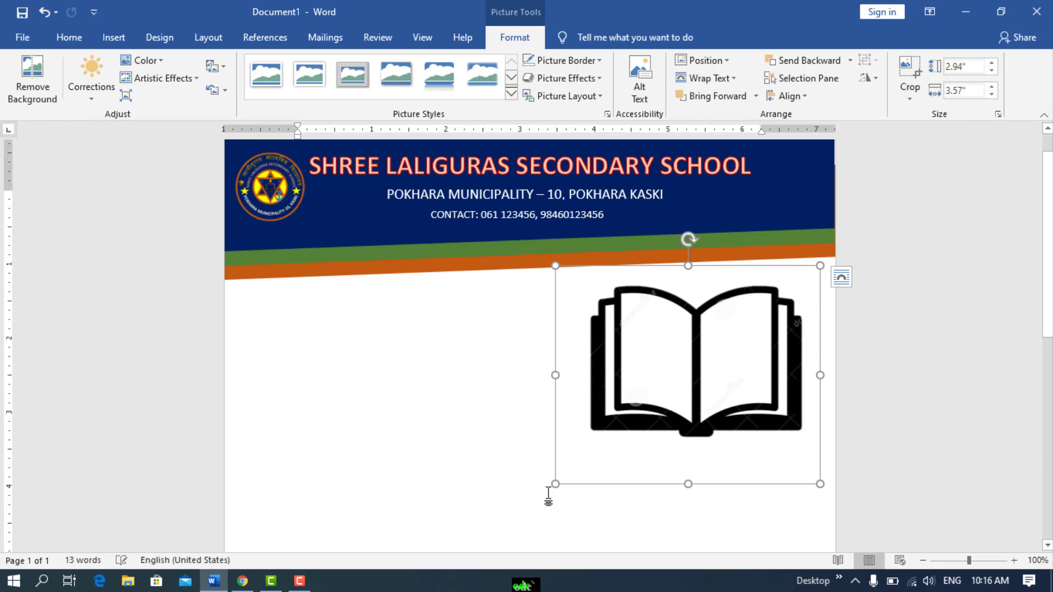
left_click_drag(557, 486, 812, 300)
Draw a text box about 7.88" wide and 0.4" high below the banner and enter "Ref........." at its left and "Date:" at its right
left_click(113, 37)
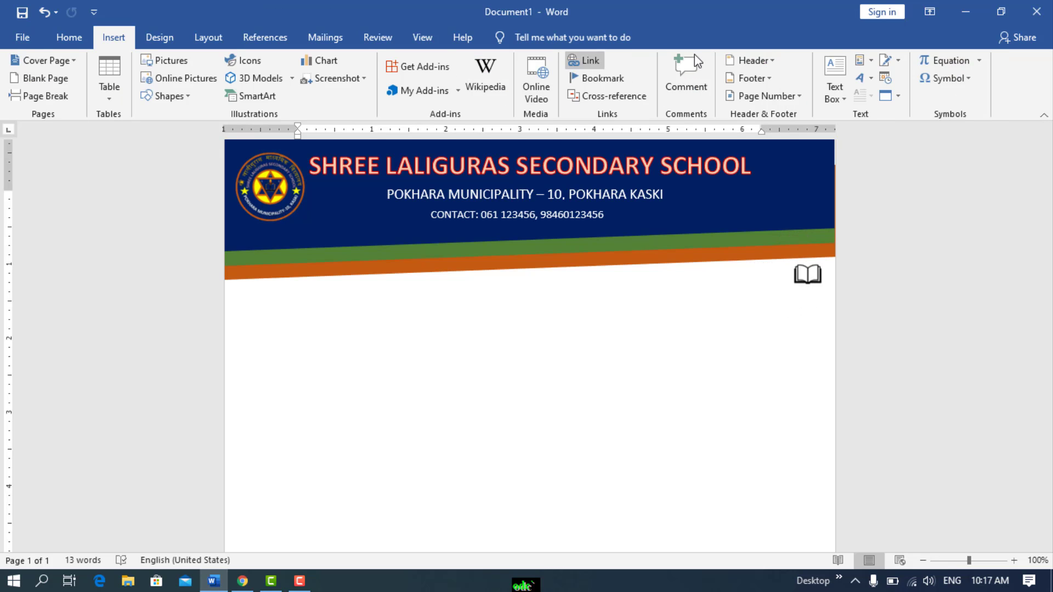
left_click(835, 82)
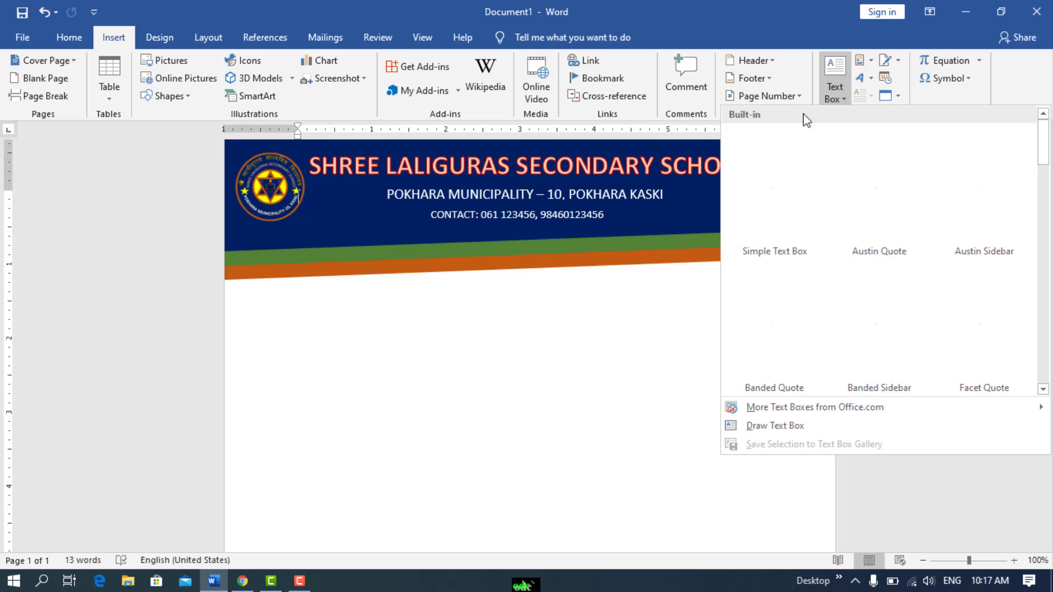
left_click(784, 427)
mouse_move(234, 300)
left_mouse_down()
mouse_move(265, 338)
mouse_move(625, 348)
mouse_move(817, 328)
left_mouse_up()
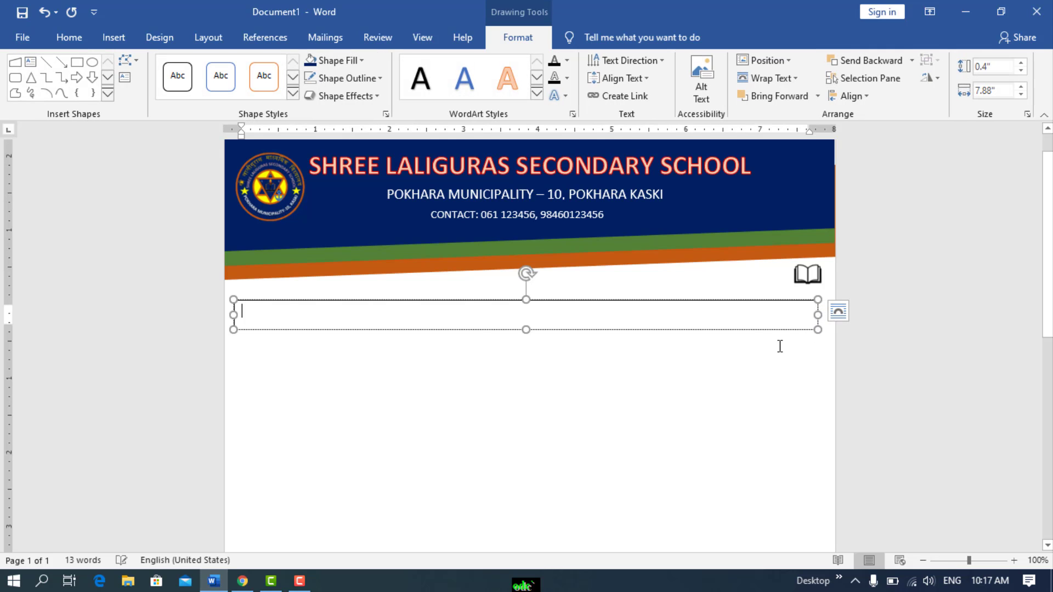
type("Ref......... Date:")
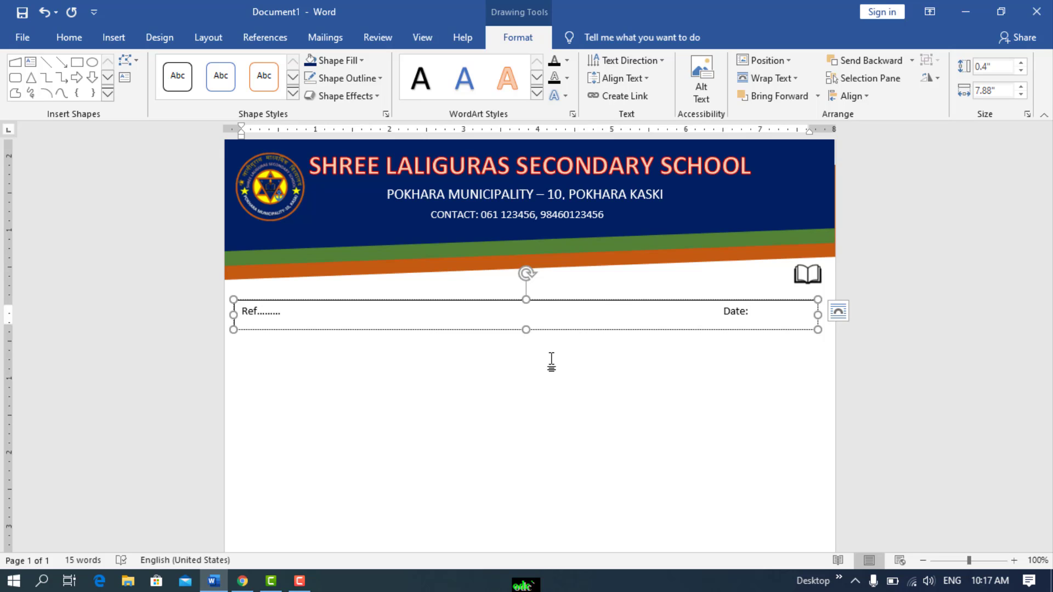
Remove the outline from the Ref/Date text box below the banner
left_click(552, 363)
left_click(552, 322)
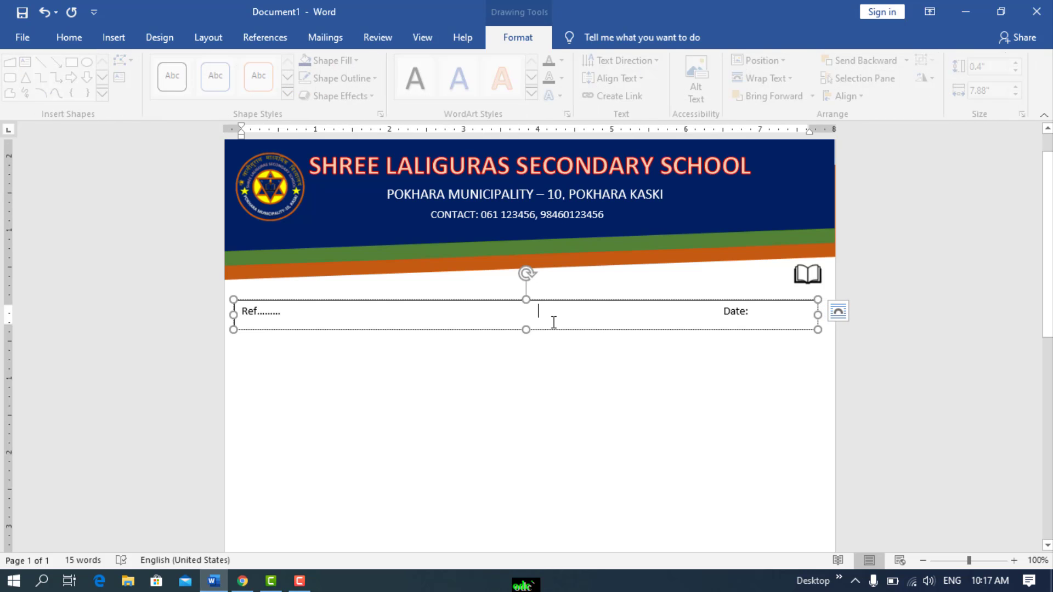
left_click(346, 77)
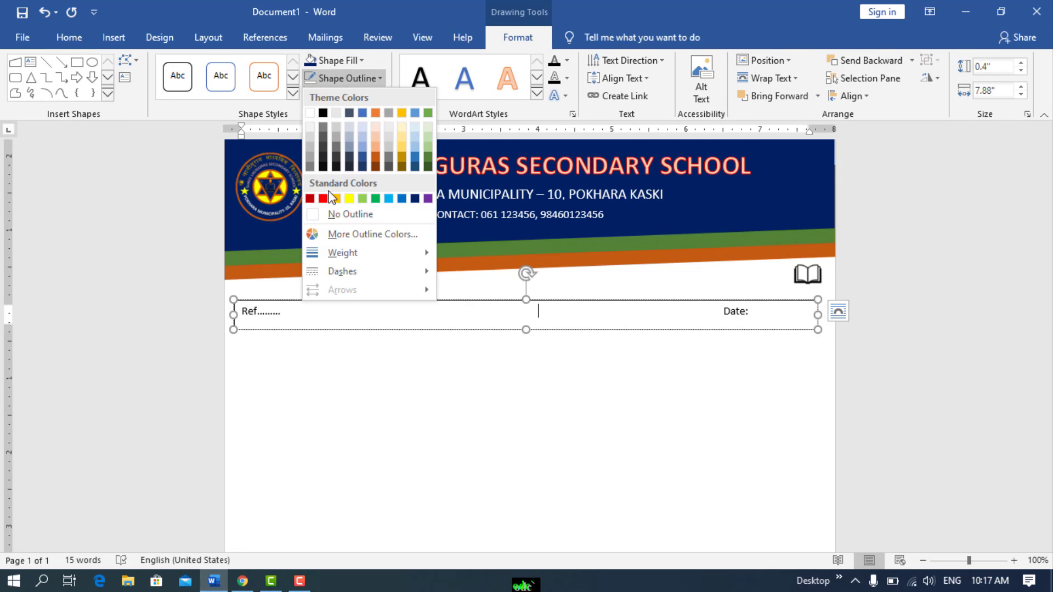
left_click(317, 215)
left_click(419, 384)
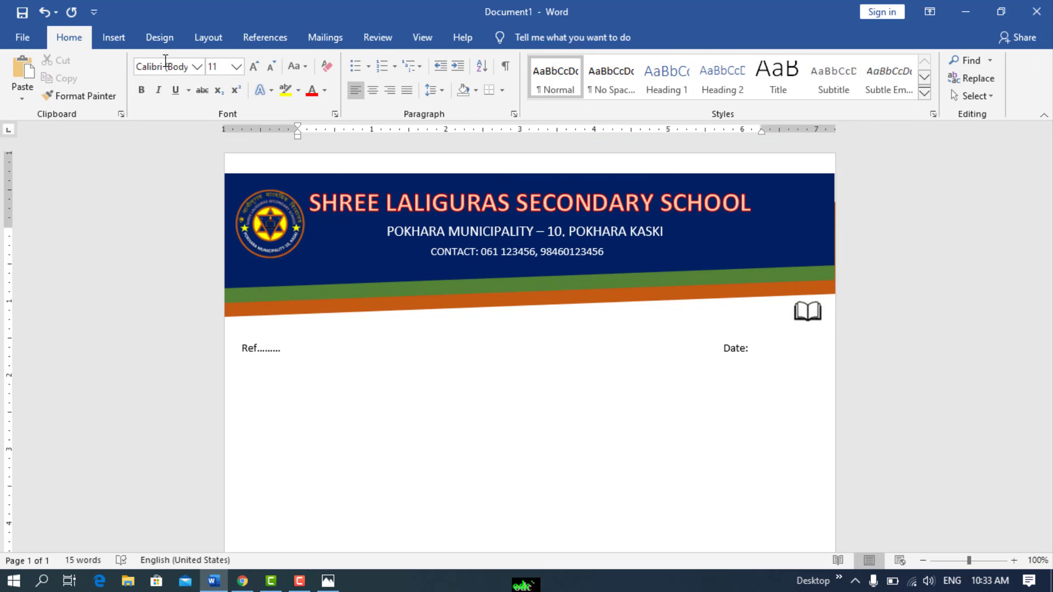
Add a custom picture watermark to the page using the "oologo water" image, with Auto scale and Washout
left_click(163, 43)
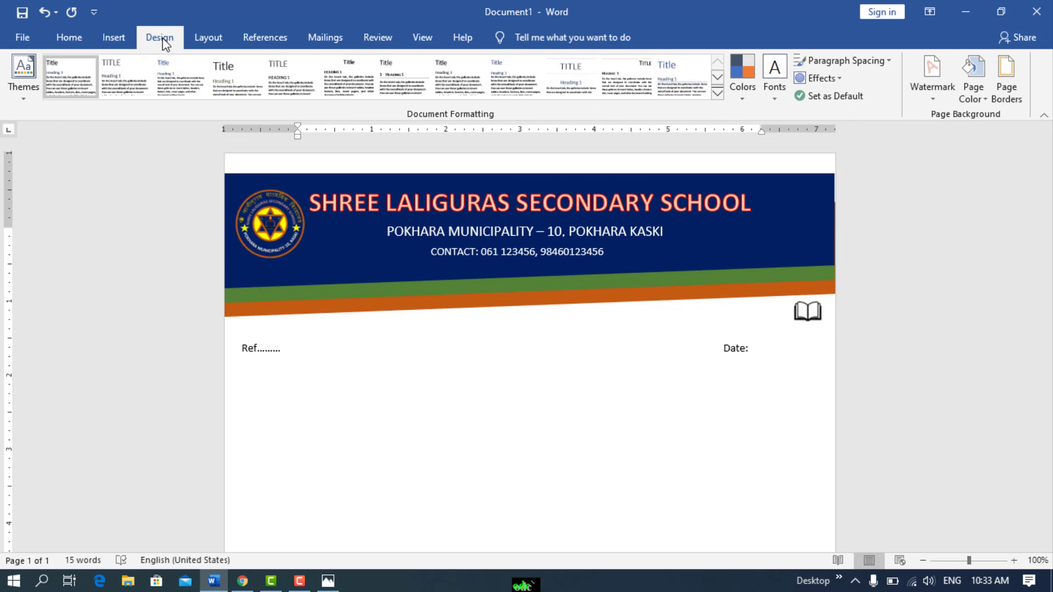
left_click(928, 87)
left_click(775, 425)
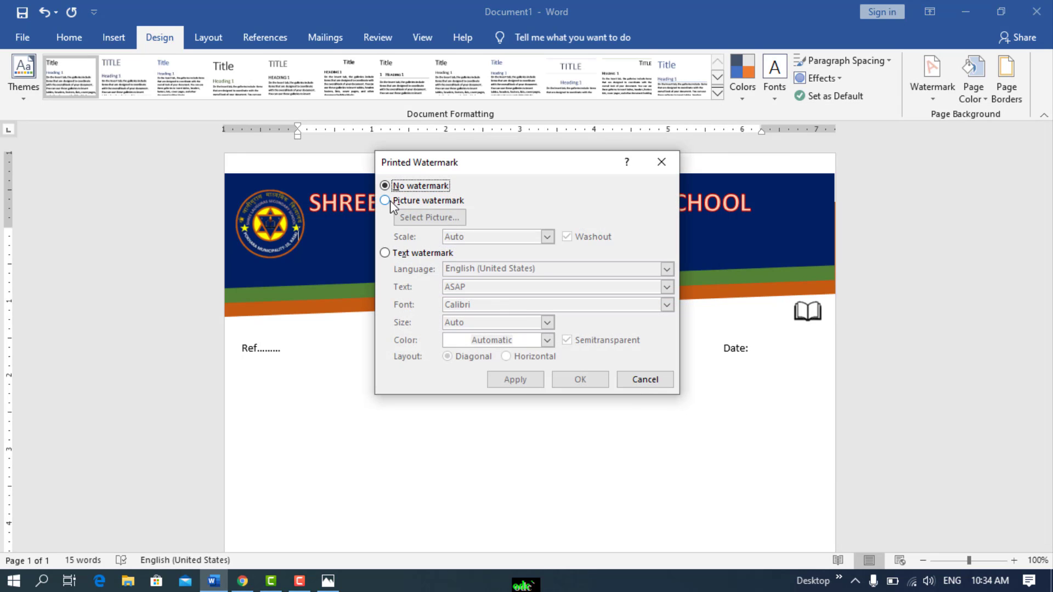
left_click(388, 199)
left_click(444, 223)
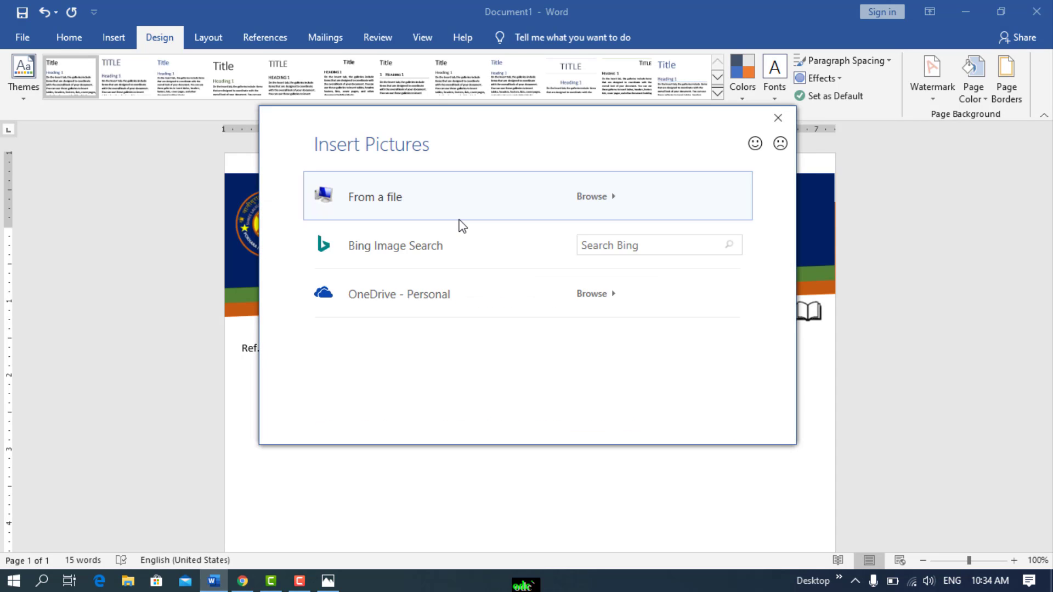
left_click(579, 219)
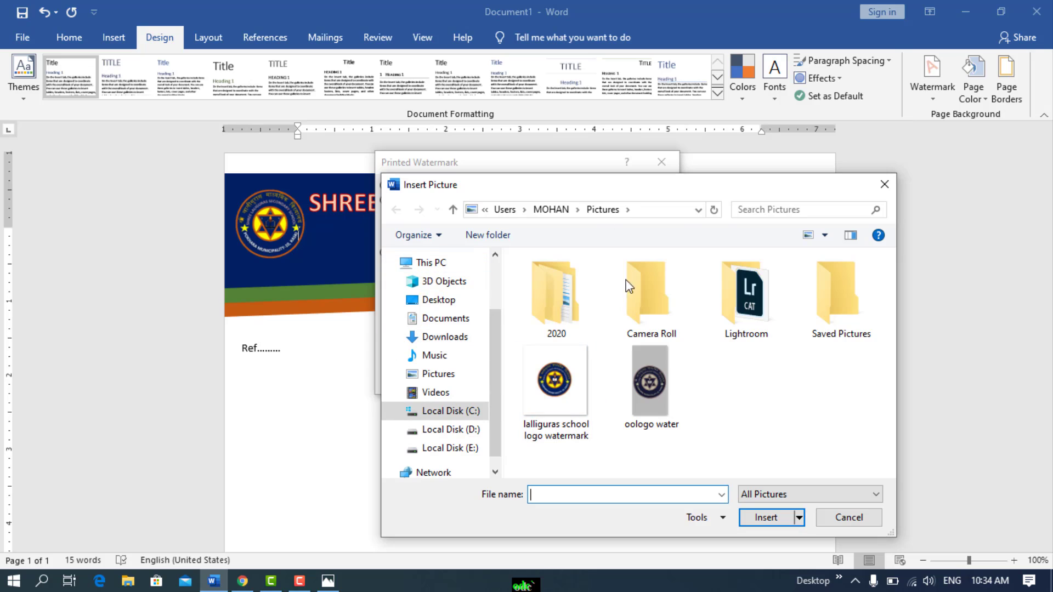
left_click(647, 402)
left_click(766, 520)
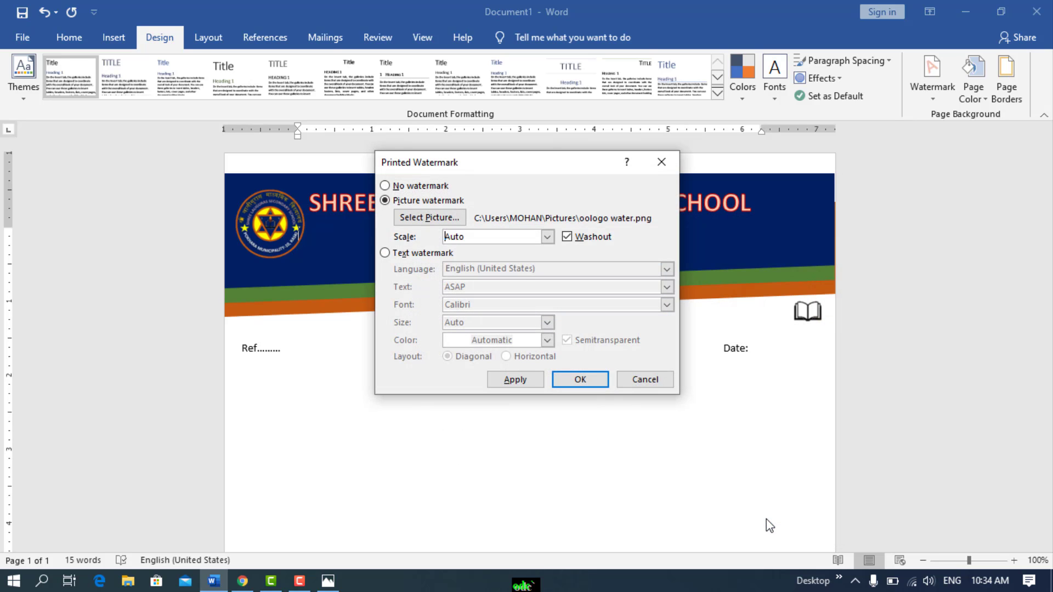
left_click(581, 379)
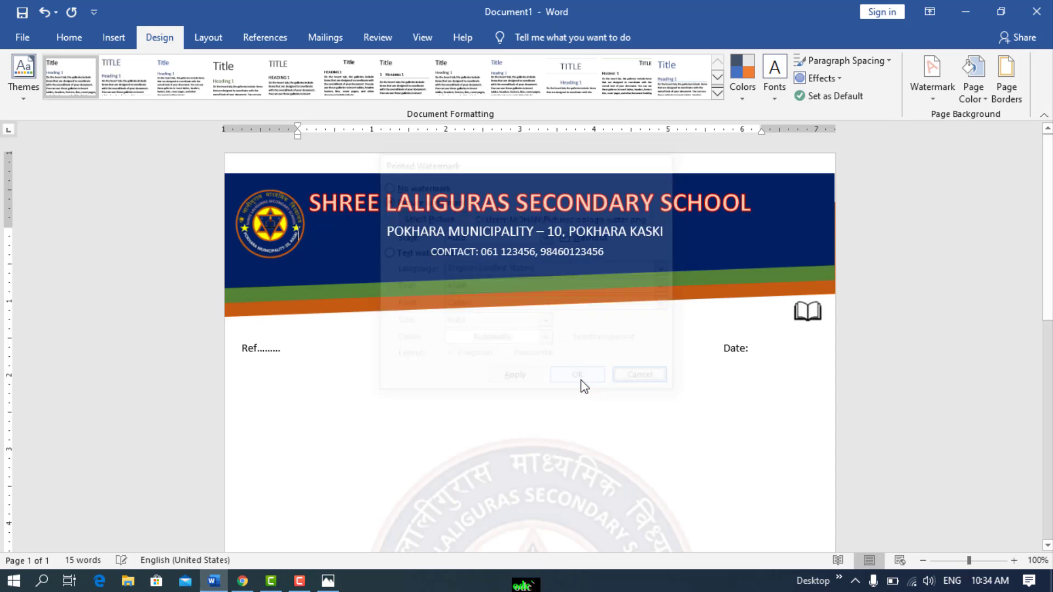
Draw a rectangle about 8.24" wide and 1.57" high across the bottom of the page and fill it Dark Red
scroll(635, 426, "down", 5)
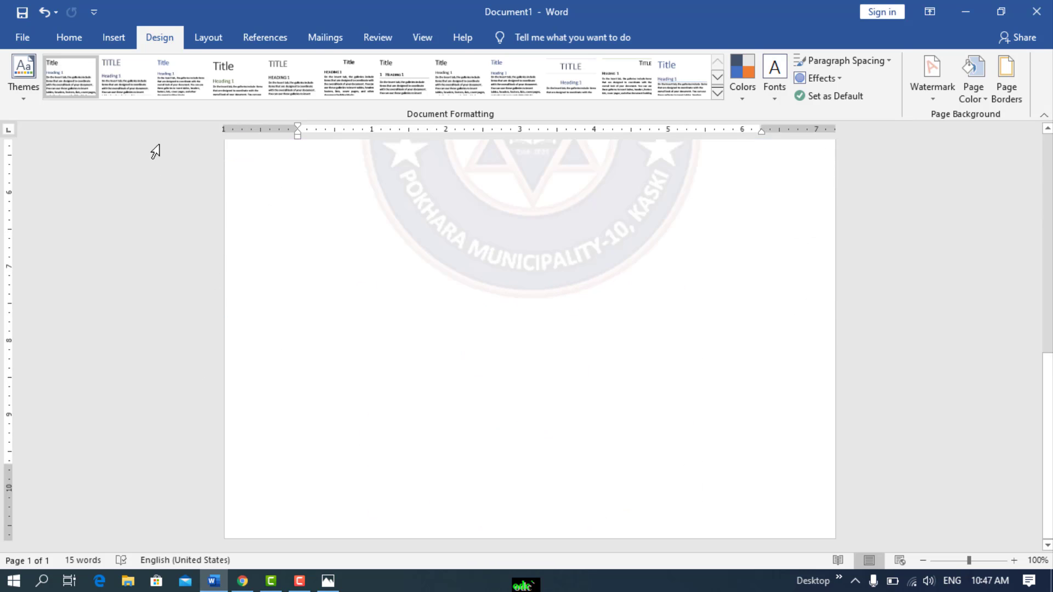
left_click(114, 37)
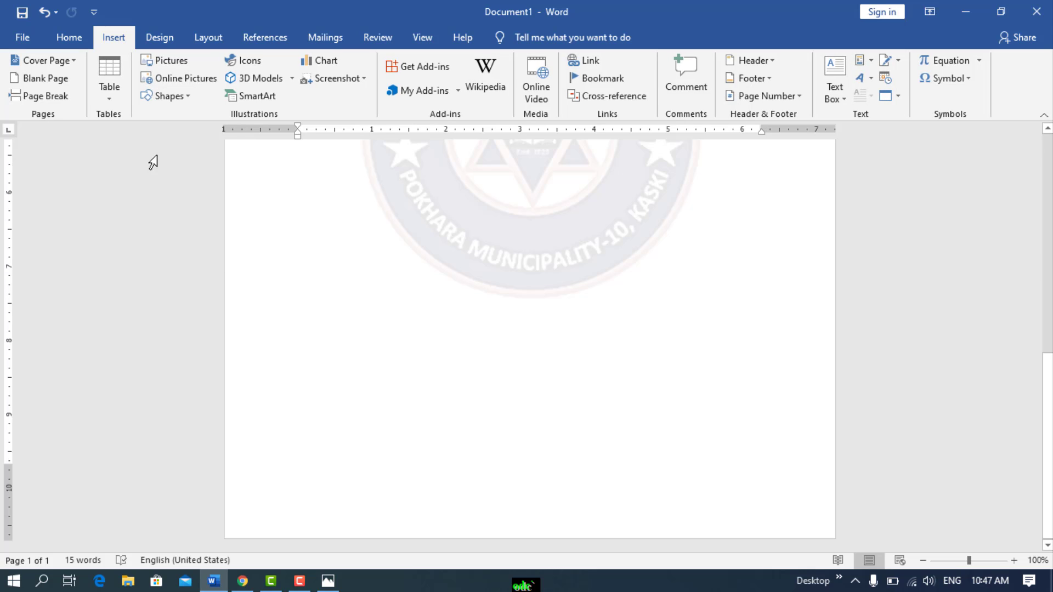
left_click(161, 102)
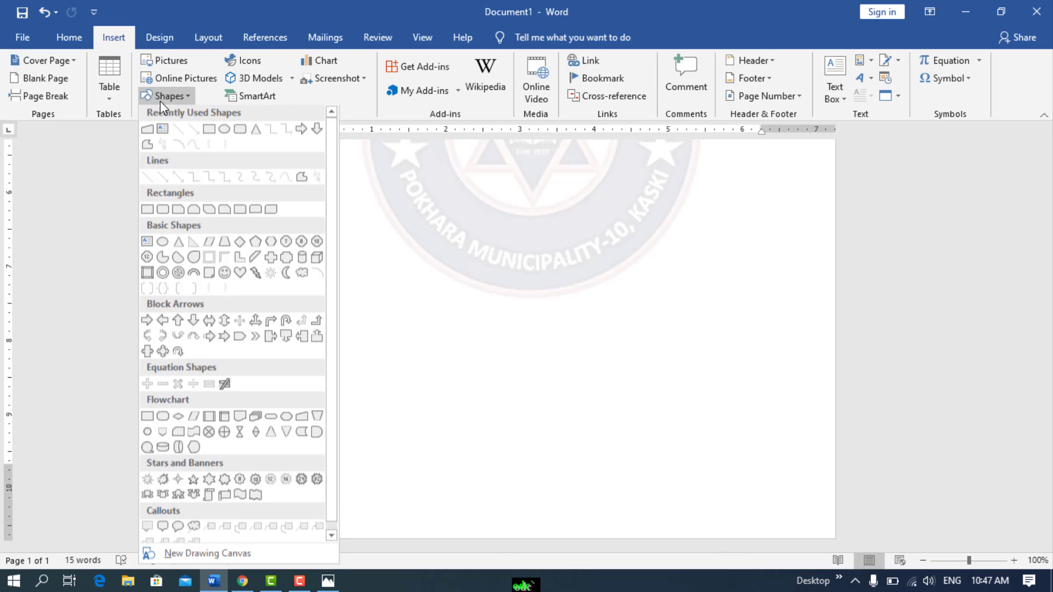
left_click(211, 144)
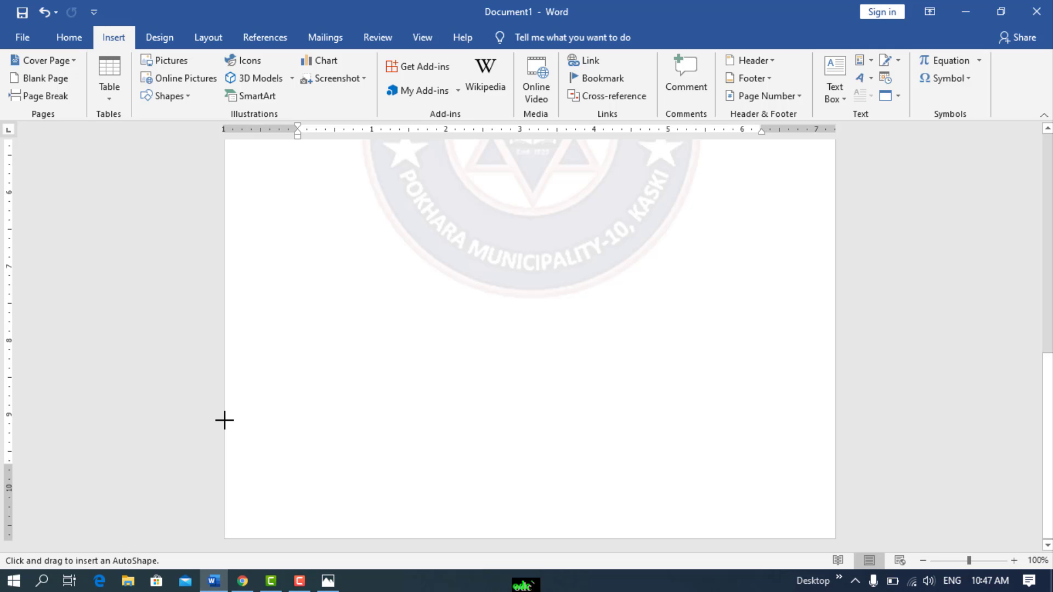
mouse_move(225, 421)
left_mouse_down()
mouse_move(254, 482)
mouse_move(351, 512)
mouse_move(596, 538)
mouse_move(835, 536)
left_mouse_up()
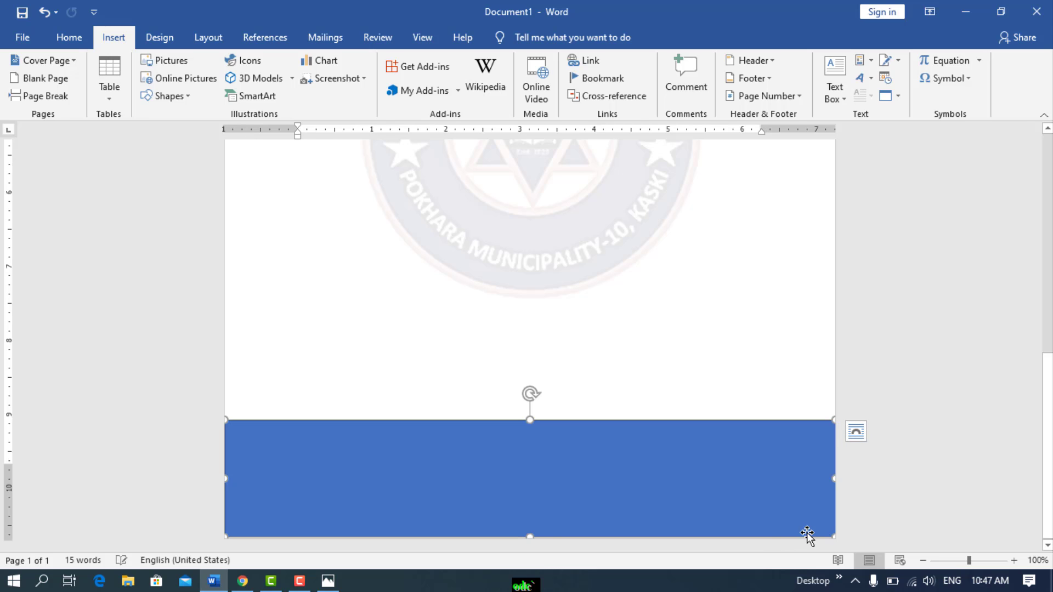
left_click(340, 61)
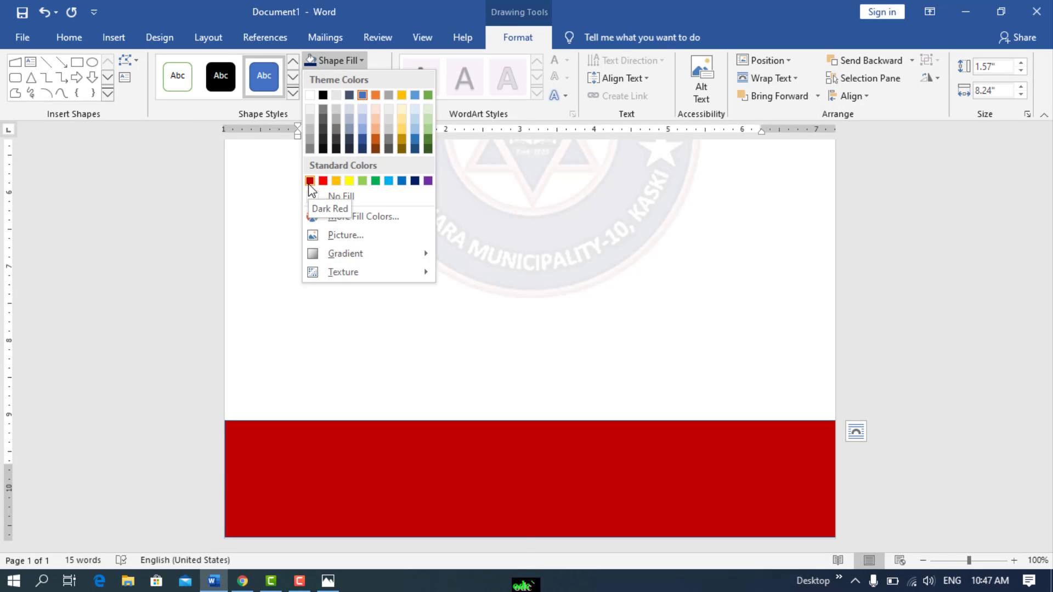
left_click(309, 181)
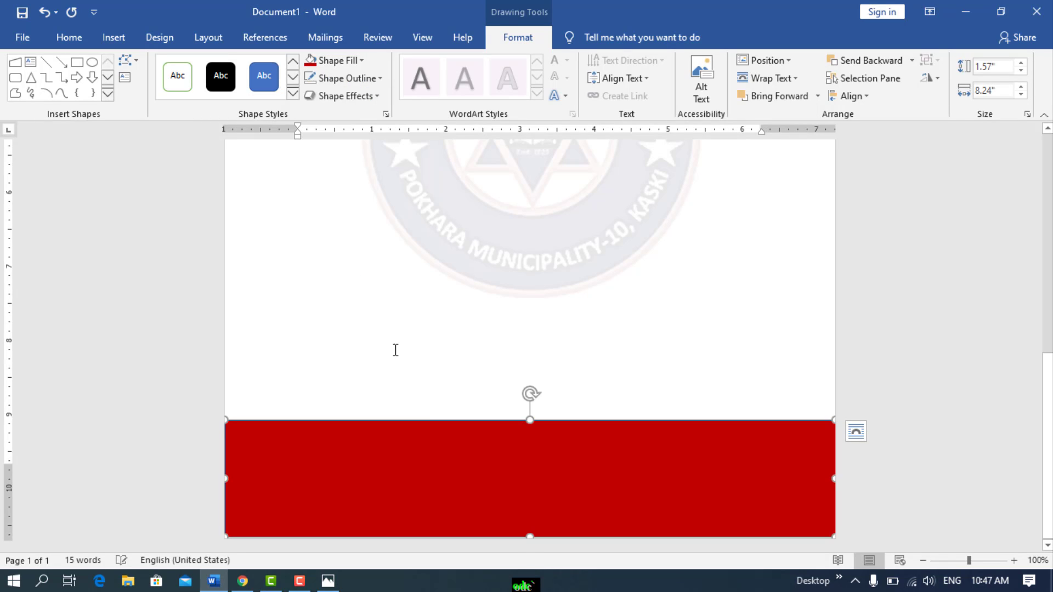
Edit the red rectangle's points, raising its upper-left corner and bending its upper edge into a wave that dips, then rises
right_click(321, 453)
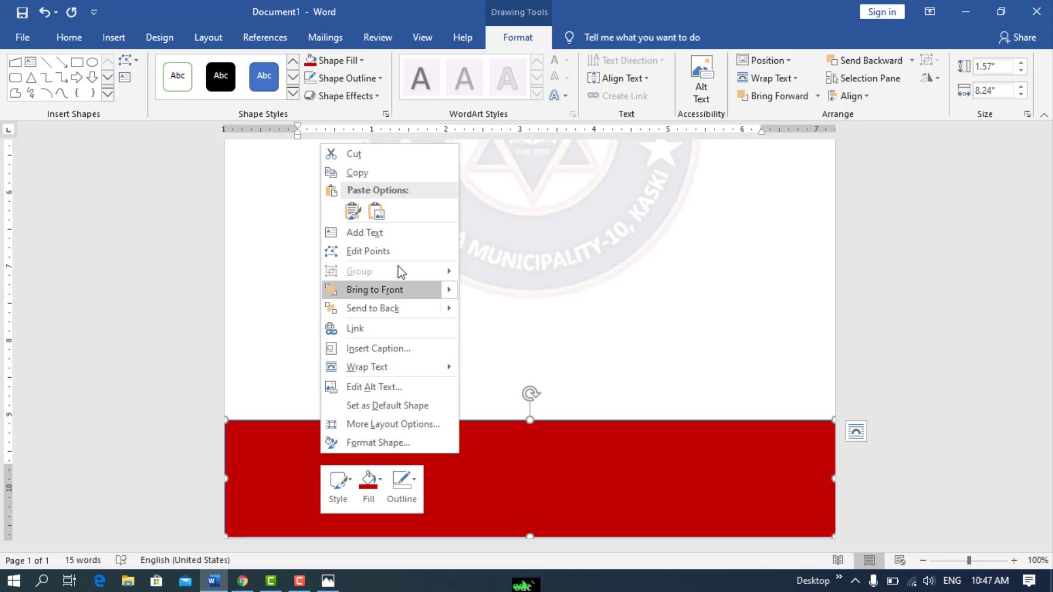
left_click(399, 251)
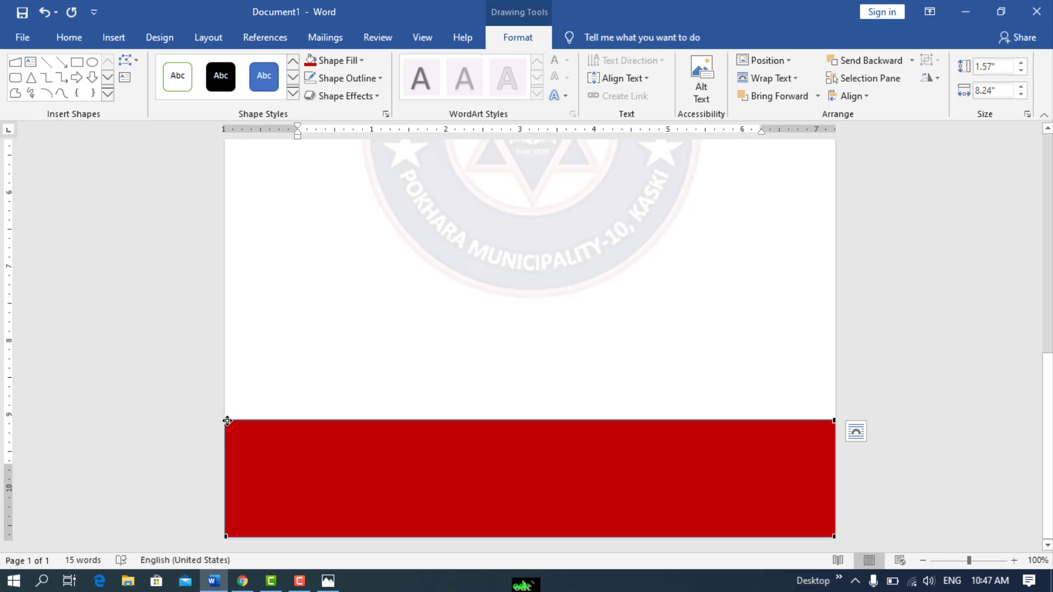
left_click_drag(227, 420, 226, 355)
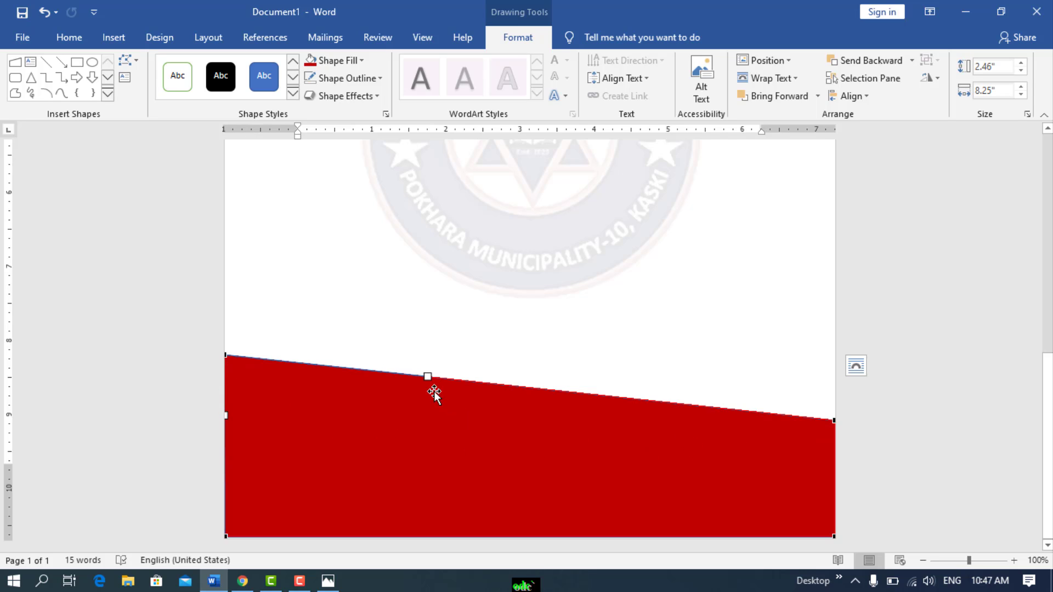
left_click_drag(424, 379, 402, 507)
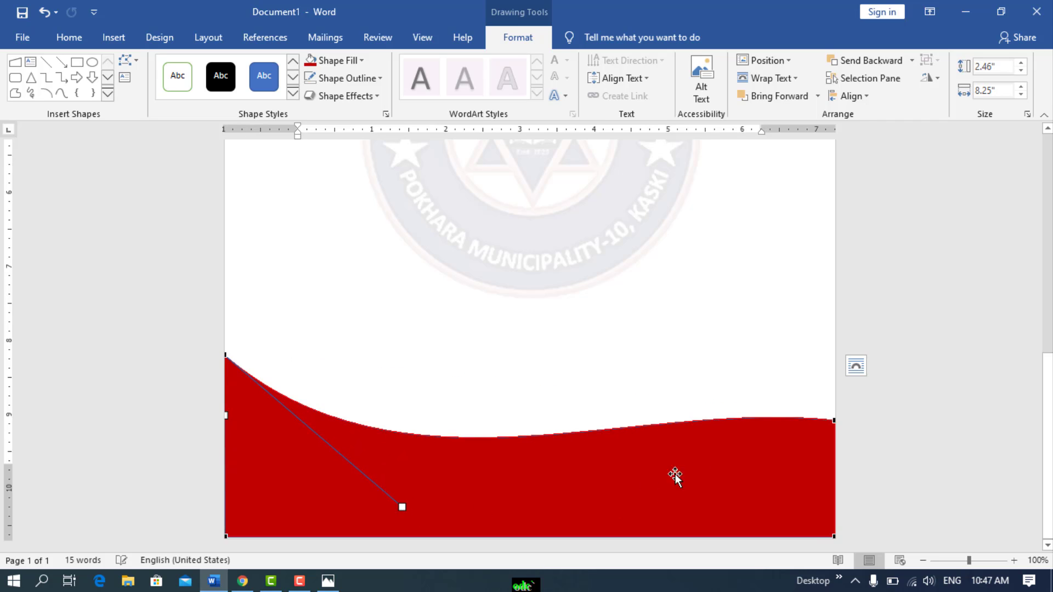
left_click(832, 421)
left_click_drag(632, 398, 702, 297)
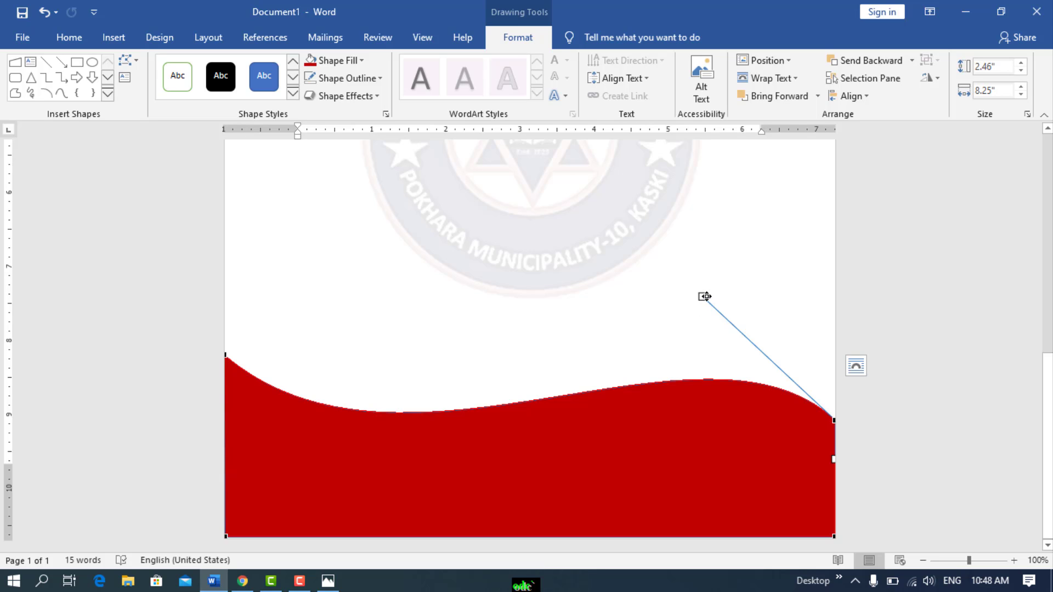
left_click_drag(711, 294, 750, 259)
left_click(409, 420)
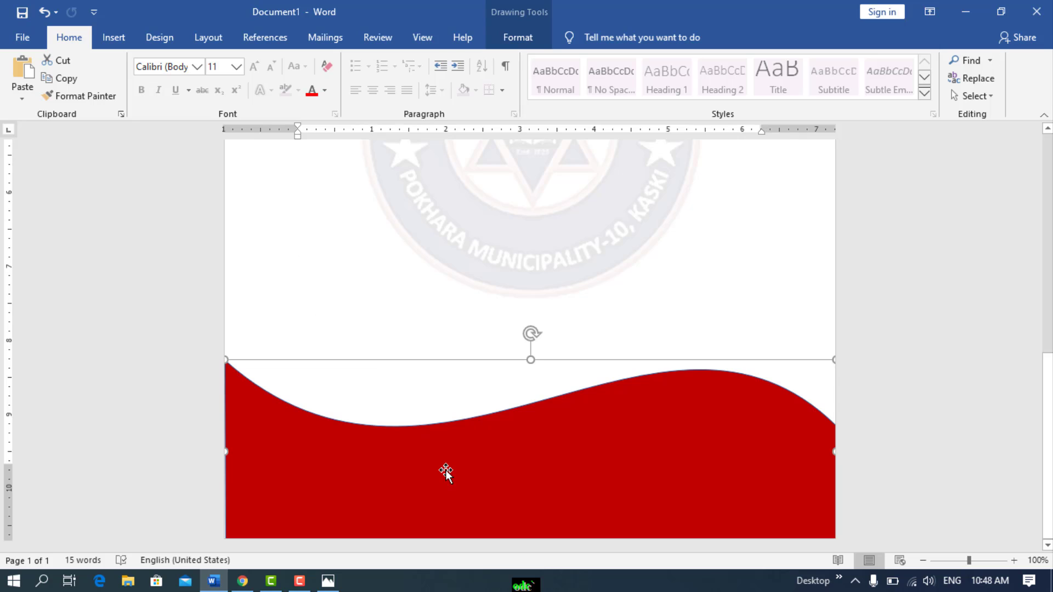
Duplicate the red wave shape and fill the copy with standard Blue
left_click(382, 340)
left_click(420, 481)
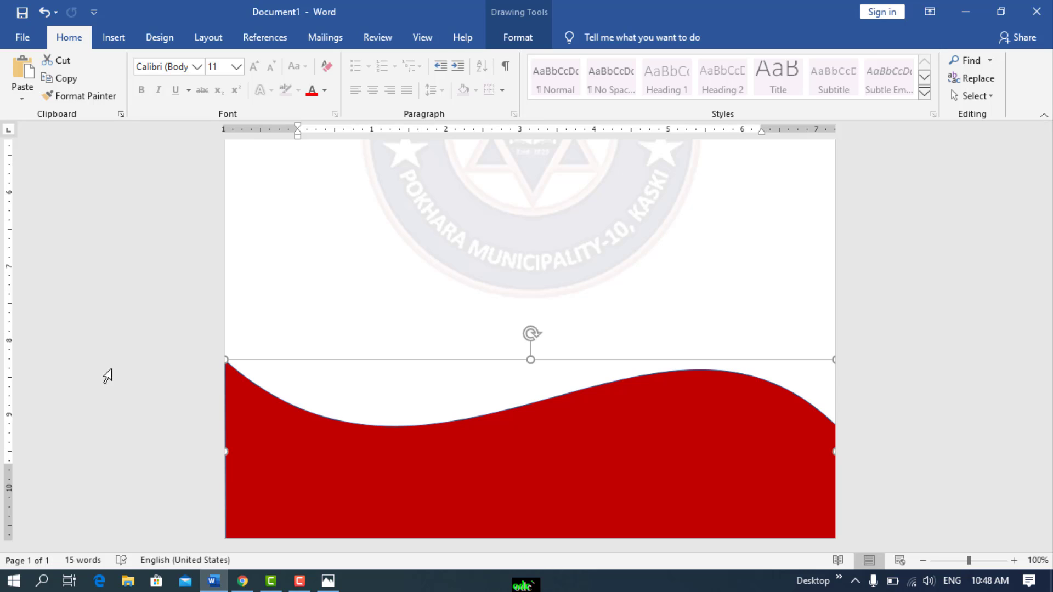
left_click(77, 82)
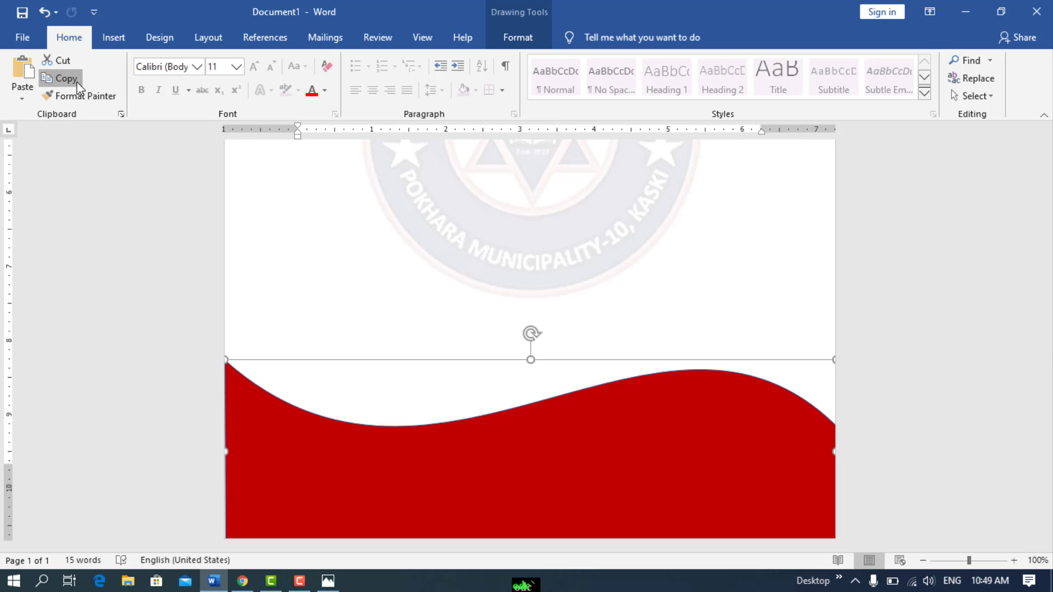
left_click(22, 70)
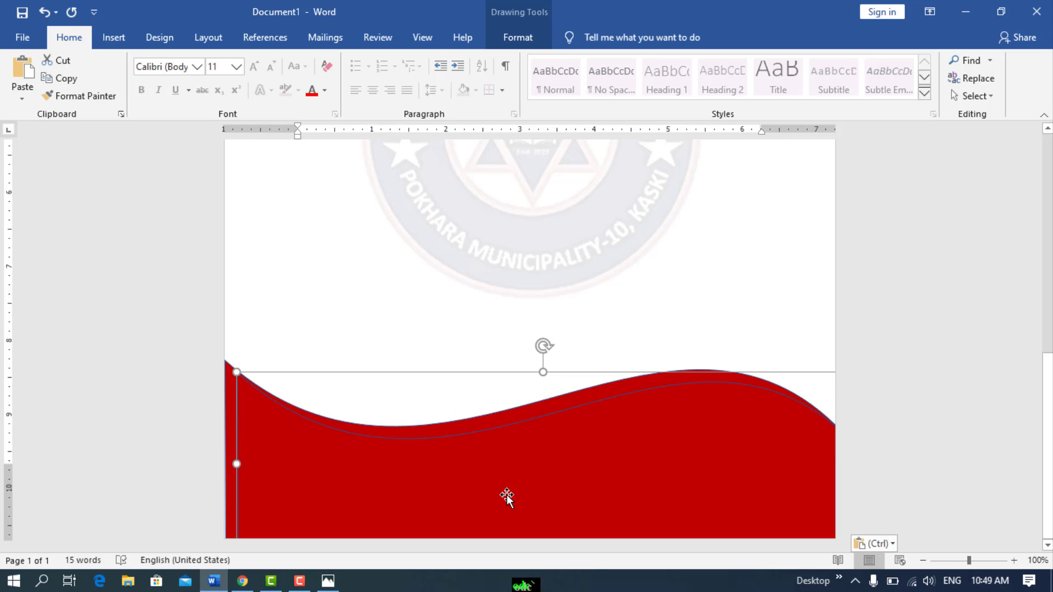
left_click(519, 38)
left_click(337, 60)
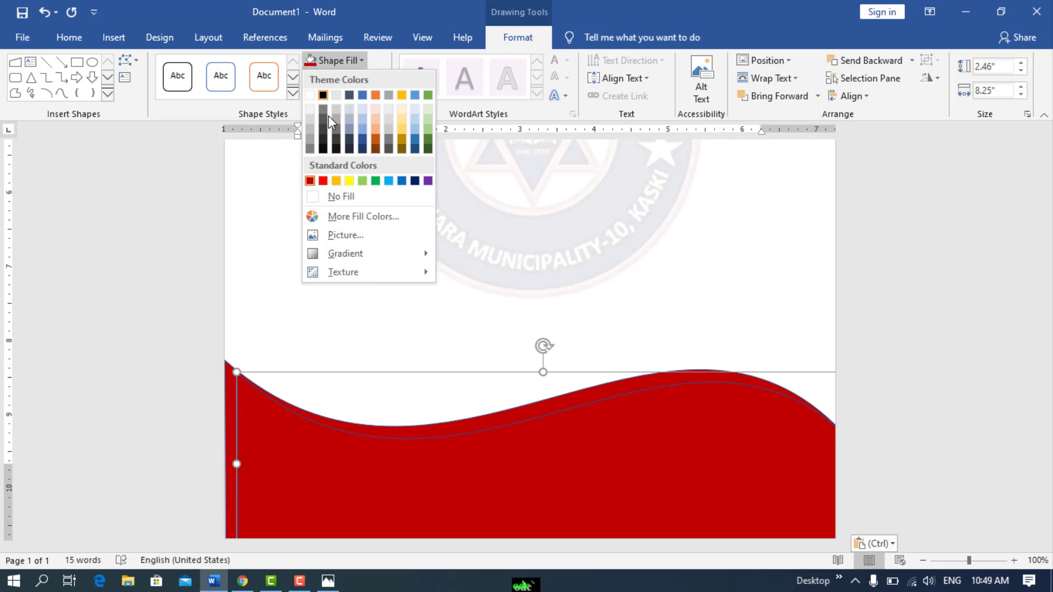
left_click(401, 181)
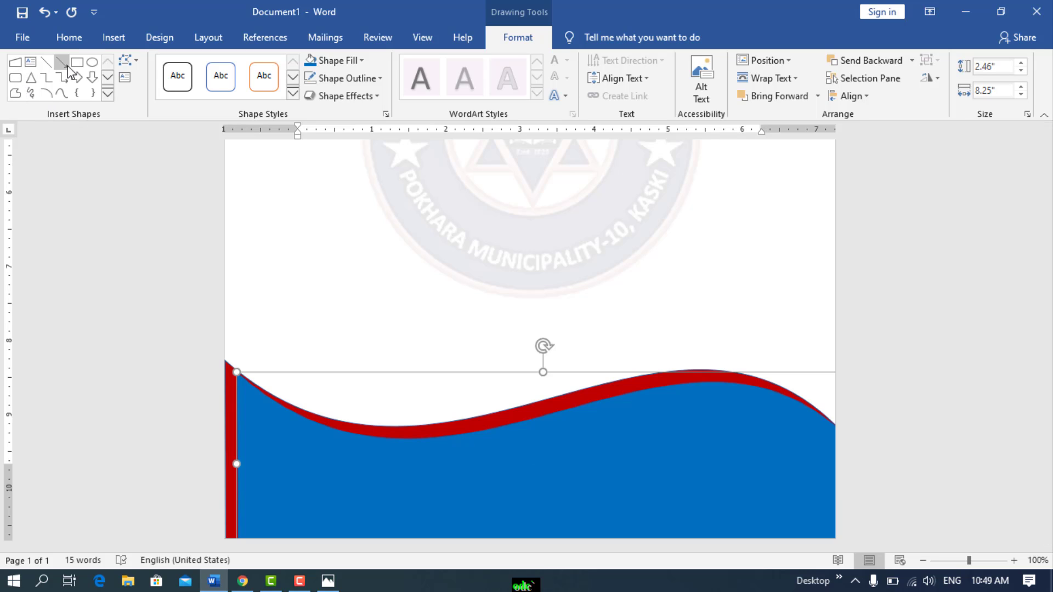
Paste another copy of the wave shape over the blue one and fill it White
left_click(80, 42)
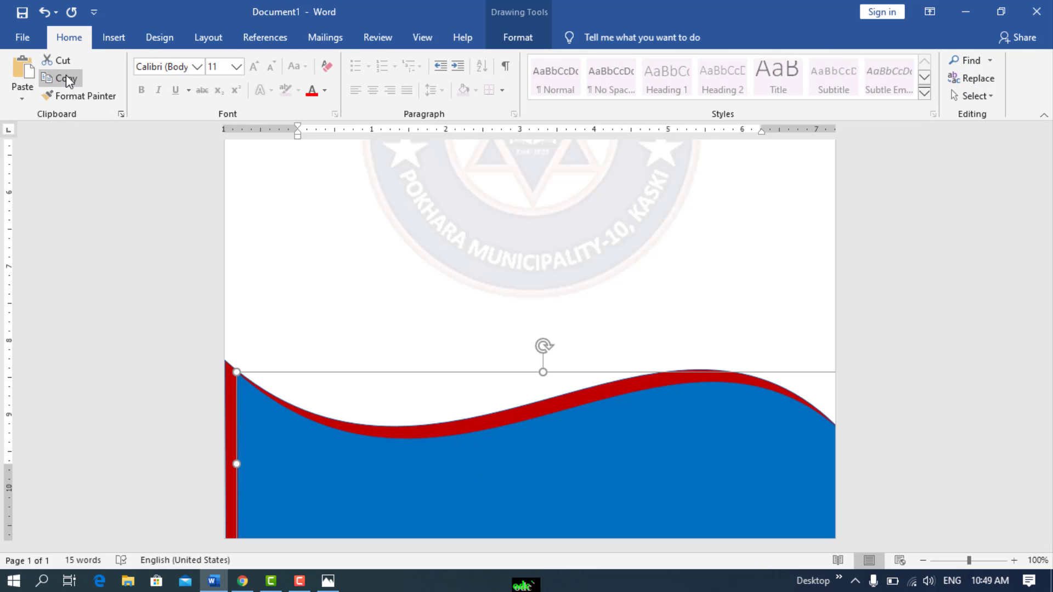
left_click(24, 90)
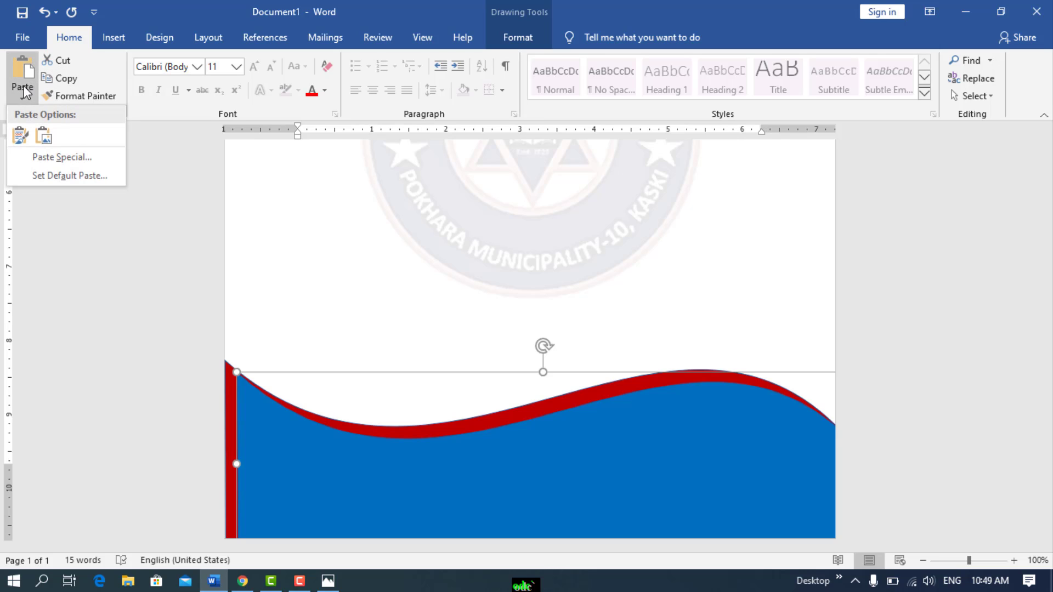
left_click(30, 81)
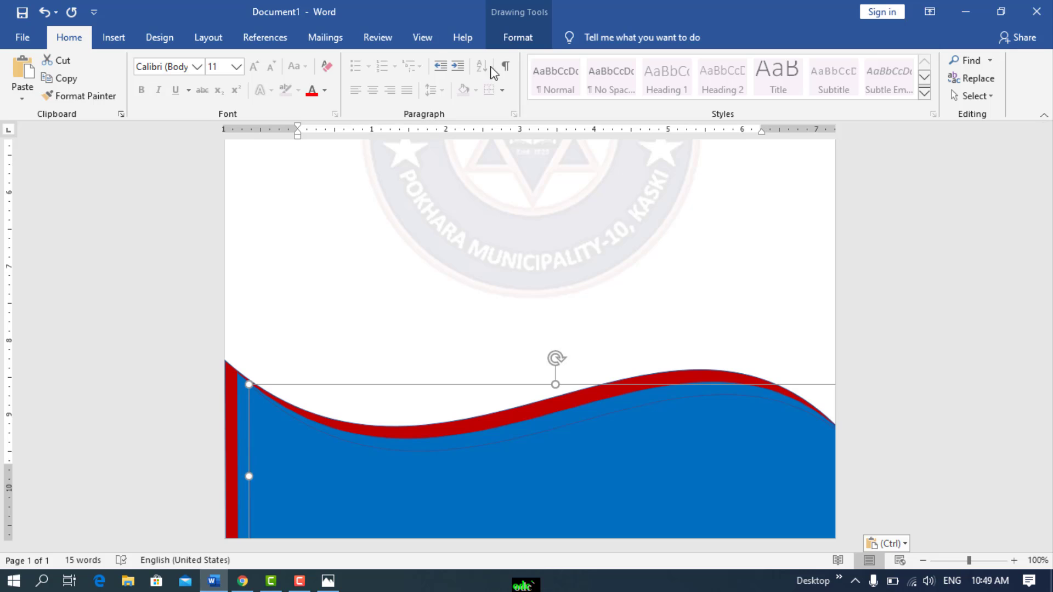
left_click(508, 40)
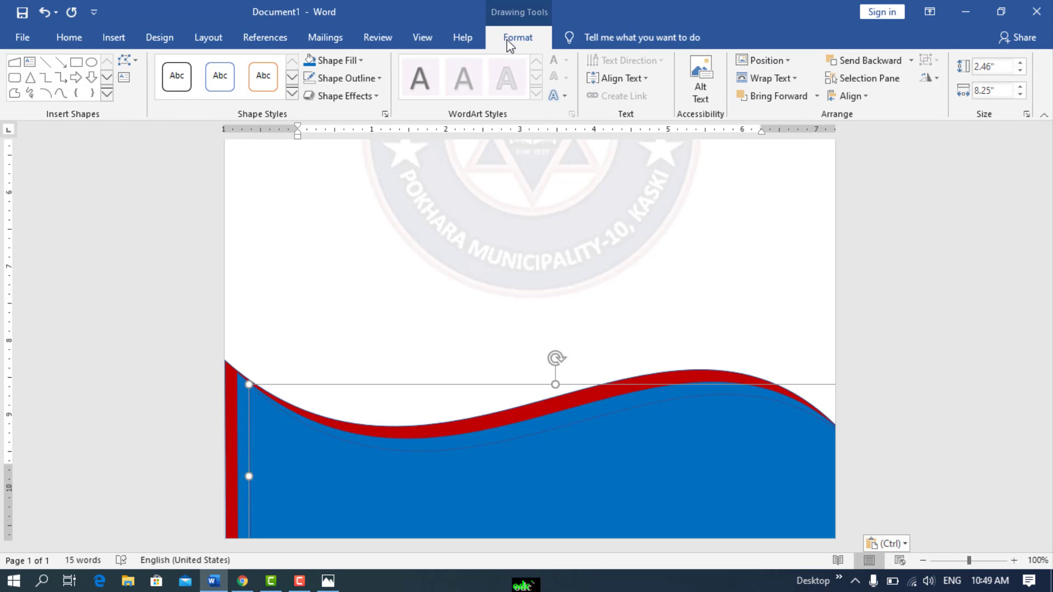
left_click(359, 63)
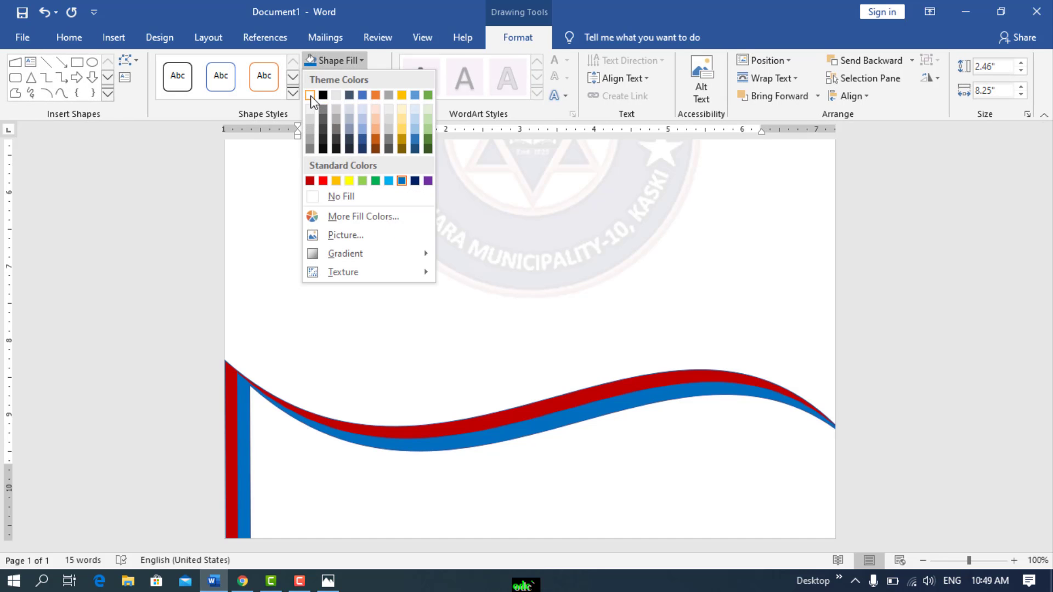
left_click(310, 95)
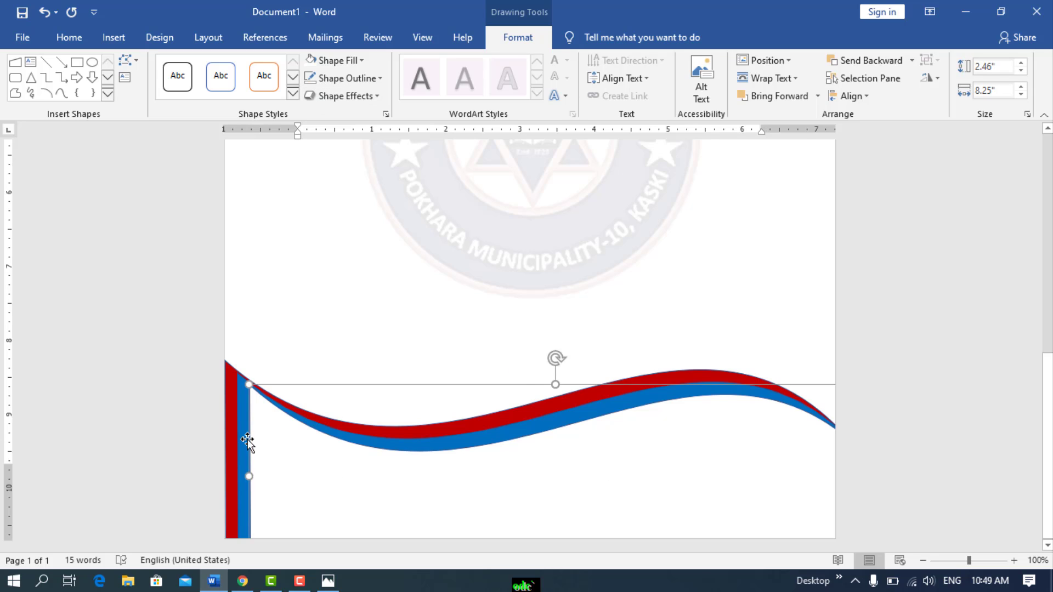
Move the blue wave shape to the page's left edge and slightly up, leaving a thin red band above it
left_click_drag(244, 437, 242, 442)
key("Up")
key("Up")
key("Up")
key("Up")
key("Up")
key("Up")
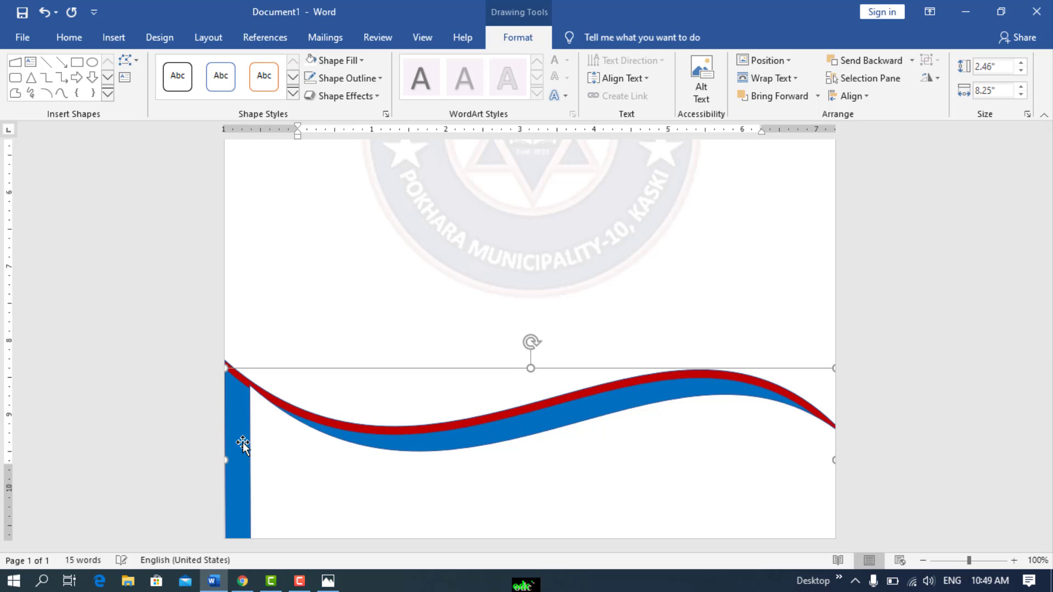
Tilt the blue wave shape slightly clockwise and lower its right part to widen the red band there
left_click(543, 420)
key("Down")
key("Down")
key("Down")
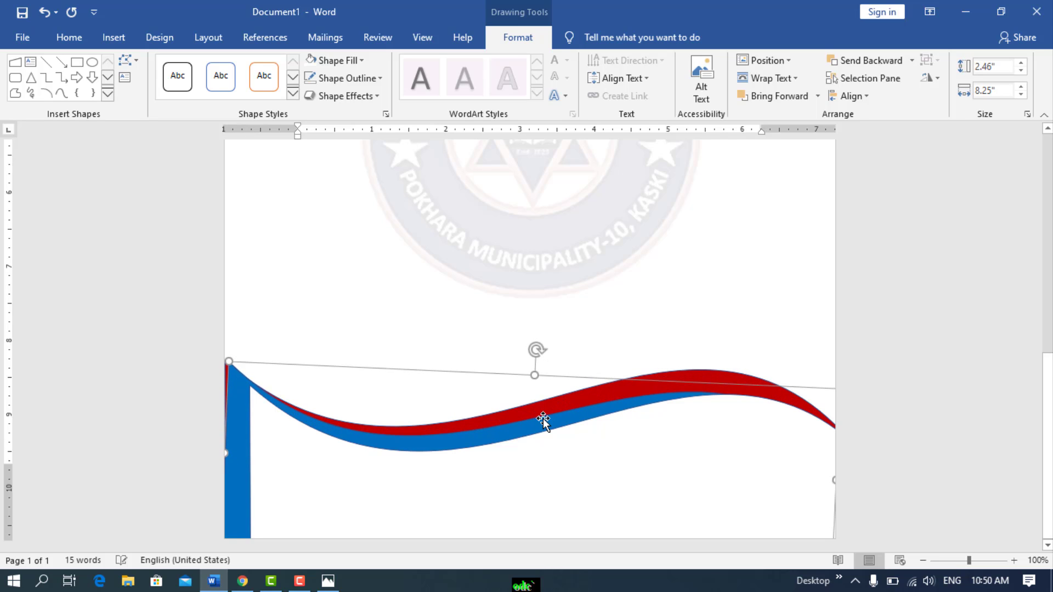
Nudge the blue wave shape up against the page's left edge, keeping only a thin red band above it
key("Down")
key("Down")
key("Down")
key("Down")
key("Down")
key("Down")
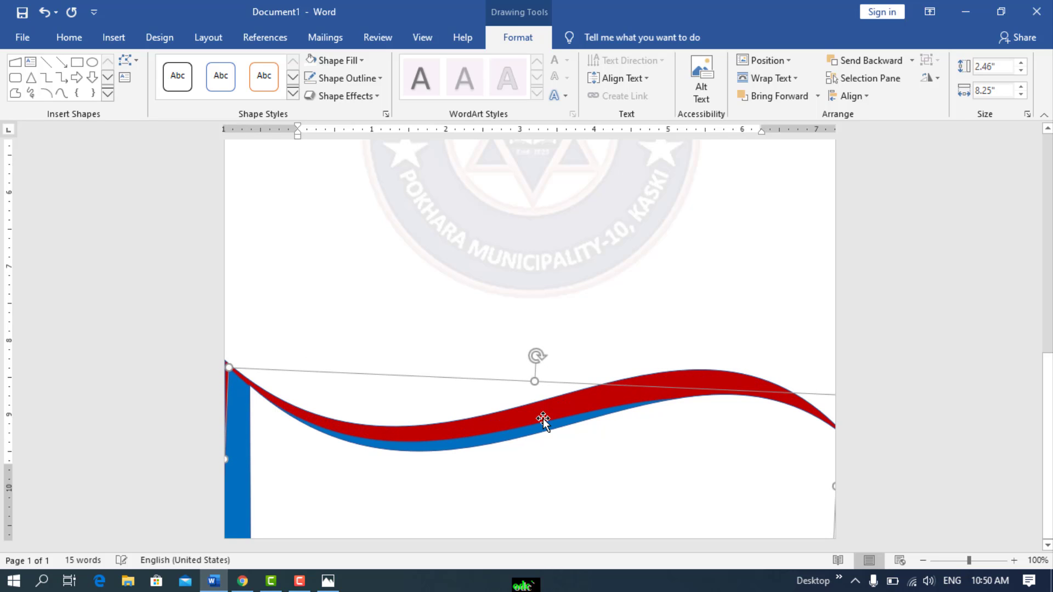
key("ctrl+z")
key("Up")
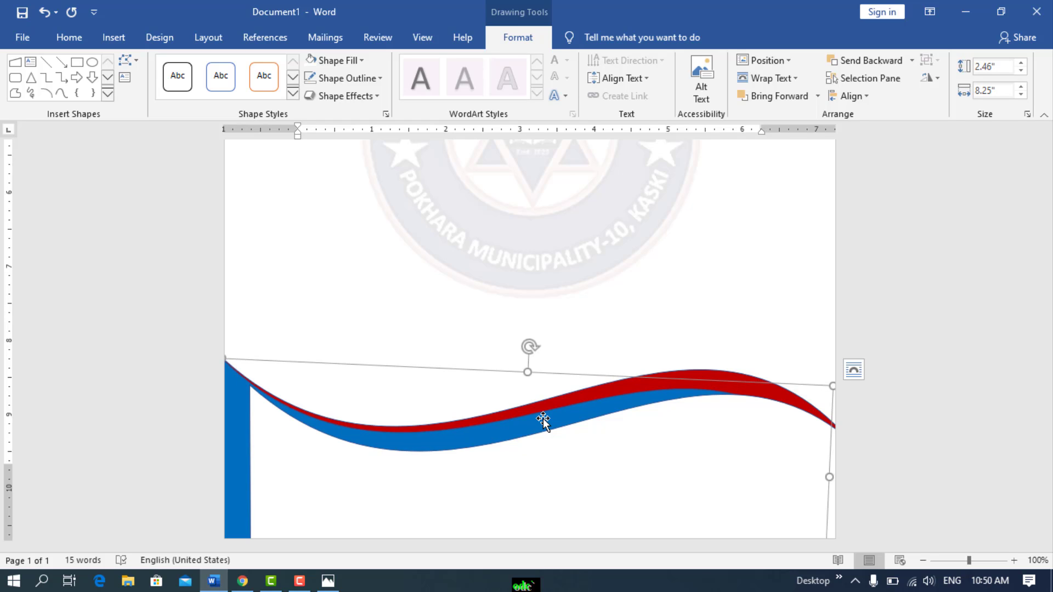
Tilt the white wave shape a few degrees clockwise so more of the blue wave shows along its right part
left_click(548, 478)
left_click_drag(555, 358, 558, 399)
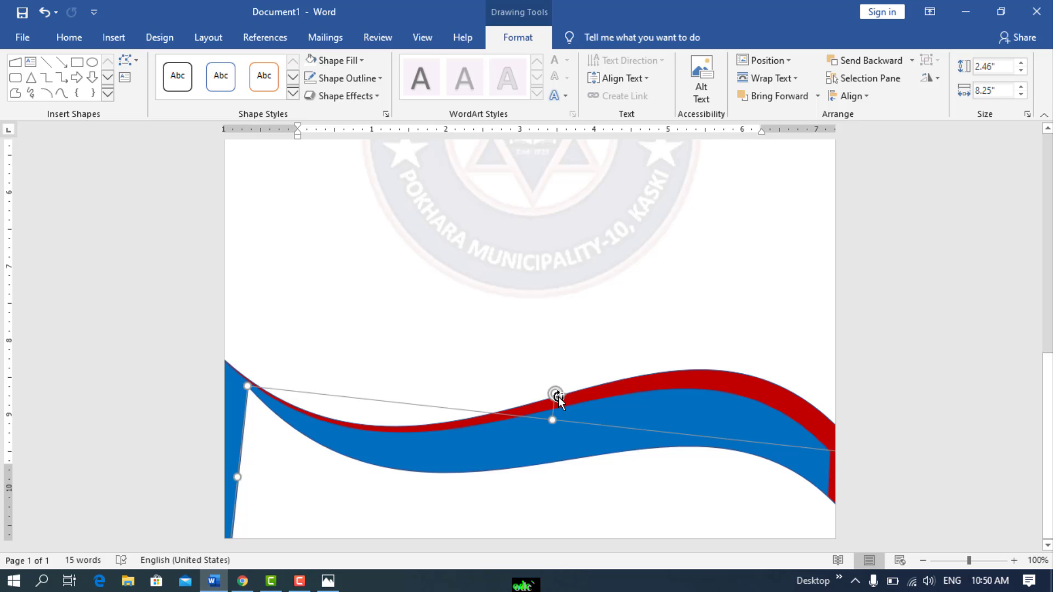
key("ctrl+z")
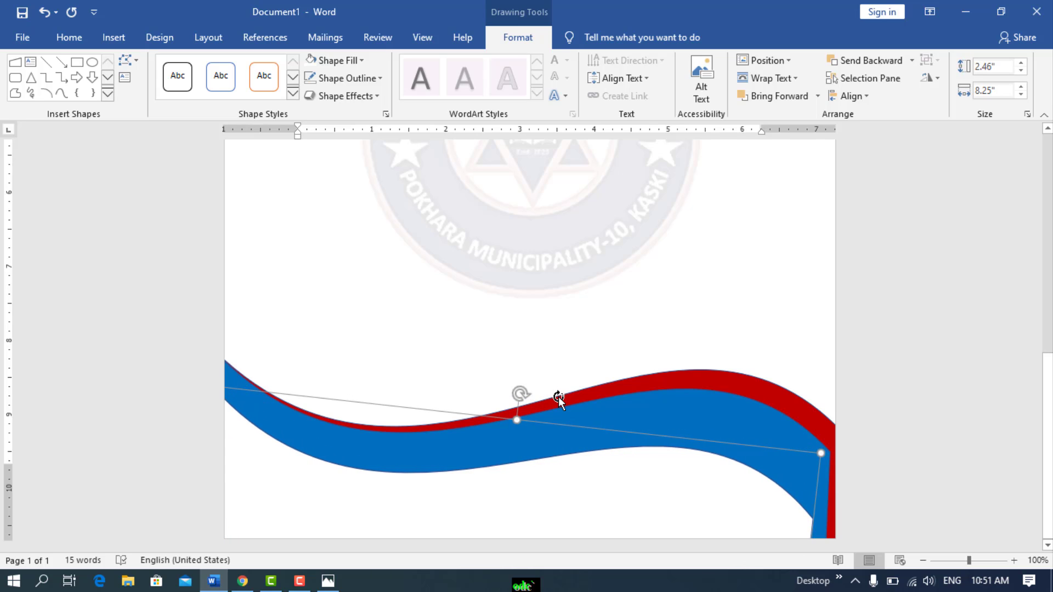
Align the white wave shape's upper-left corner with the page's left edge and raise it to narrow the blue band
key("Right")
key("Right")
key("Right")
key("Right")
key("Right")
key("Right")
key("Right")
key("Right")
key("Right")
key("Right")
key("Right")
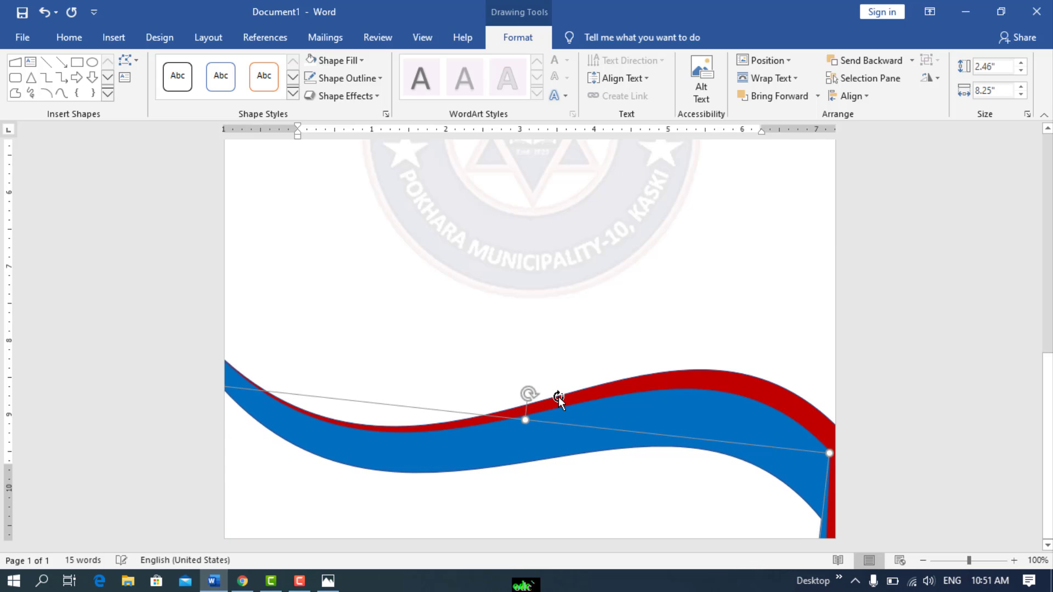
key("Right")
key("Right")
key("Right")
key("Right")
key("Right")
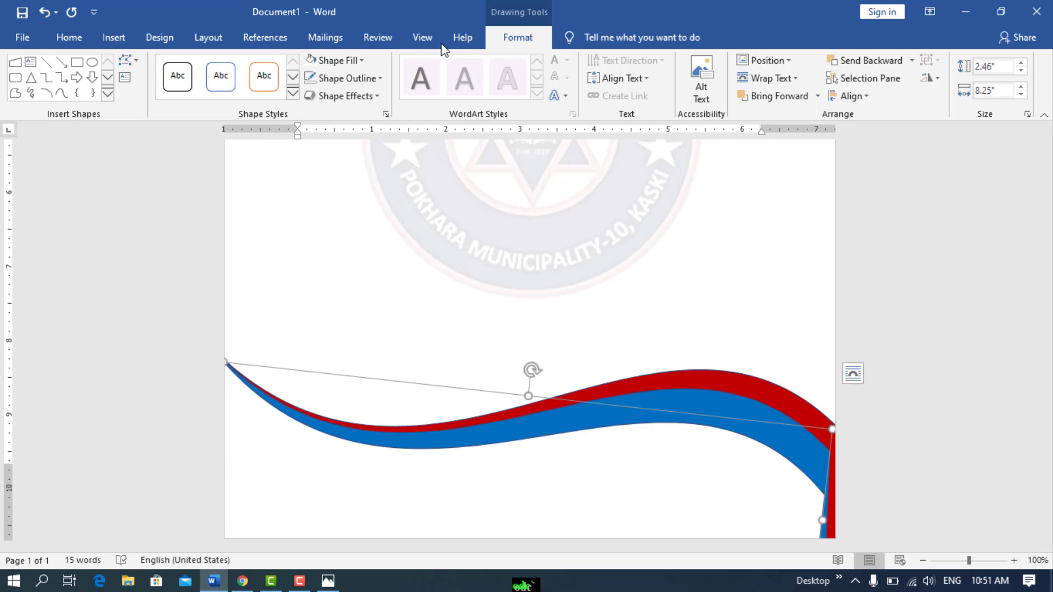
Fill the front wave shape with standard Blue and the middle wave shape with White
left_click(329, 60)
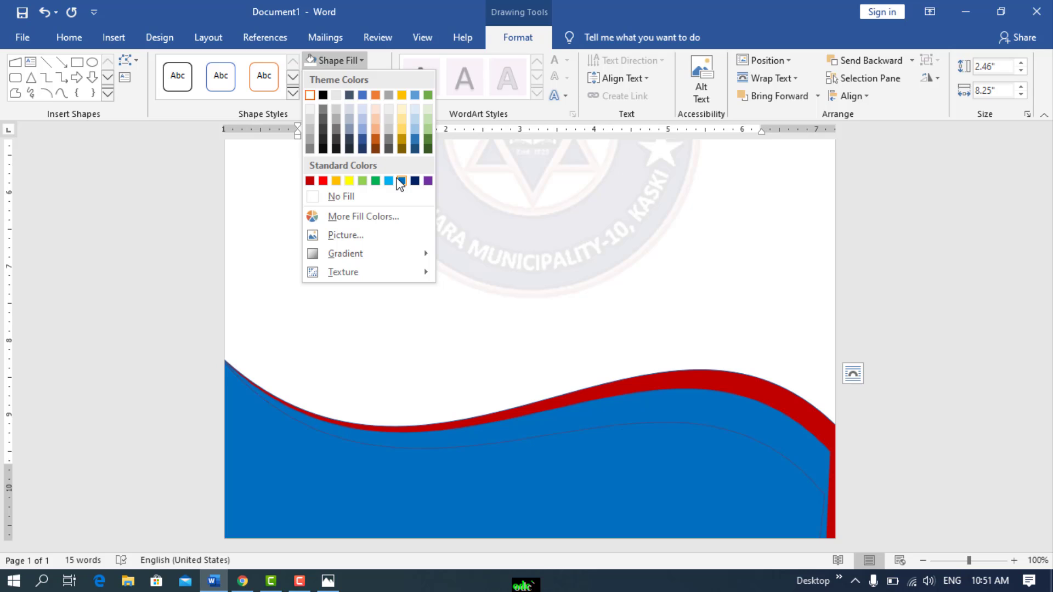
left_click(399, 181)
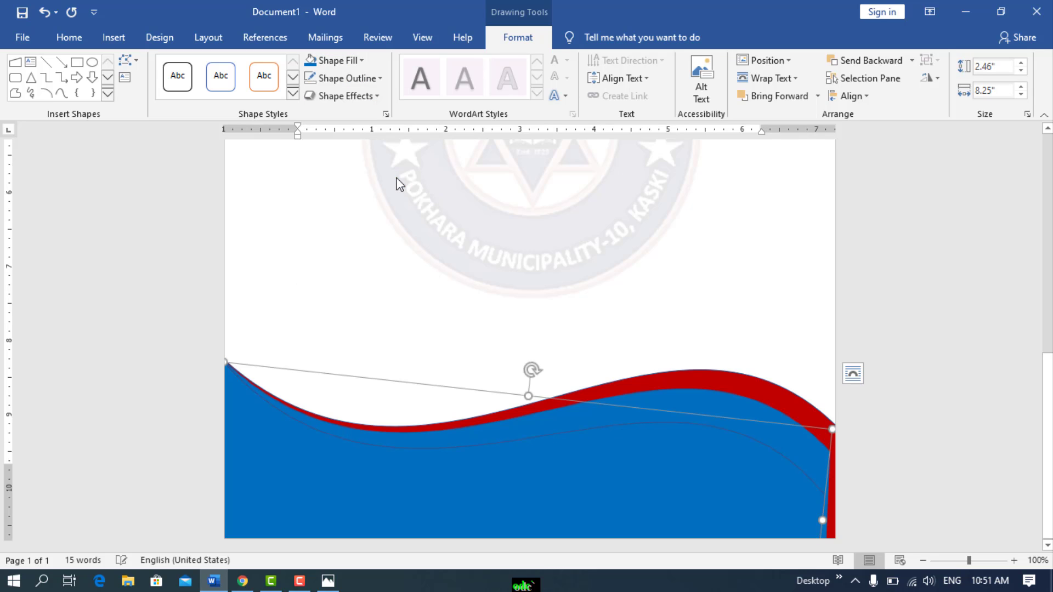
left_click(719, 410)
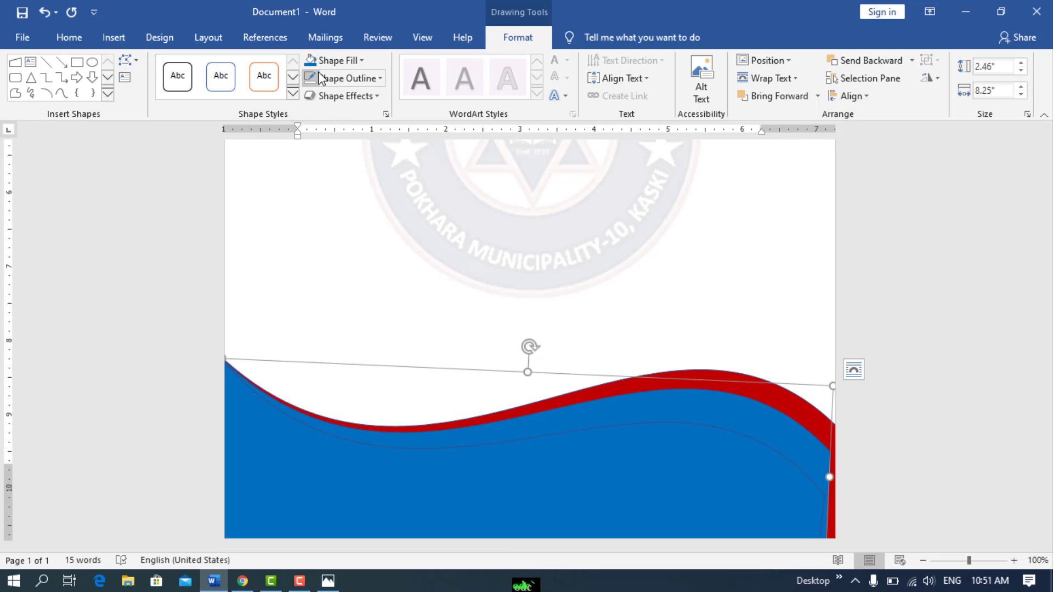
left_click(351, 67)
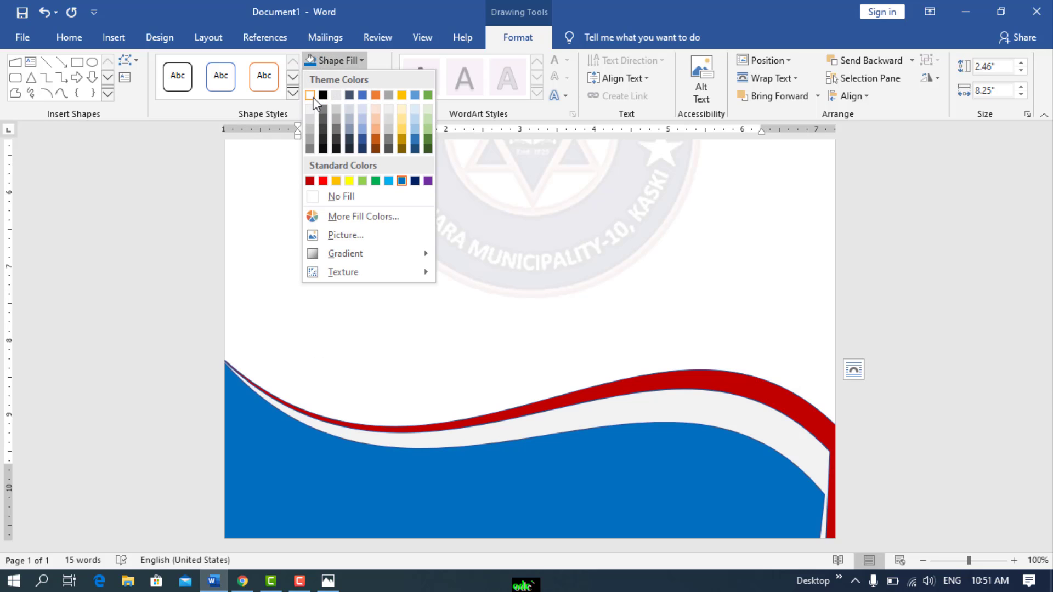
left_click(311, 96)
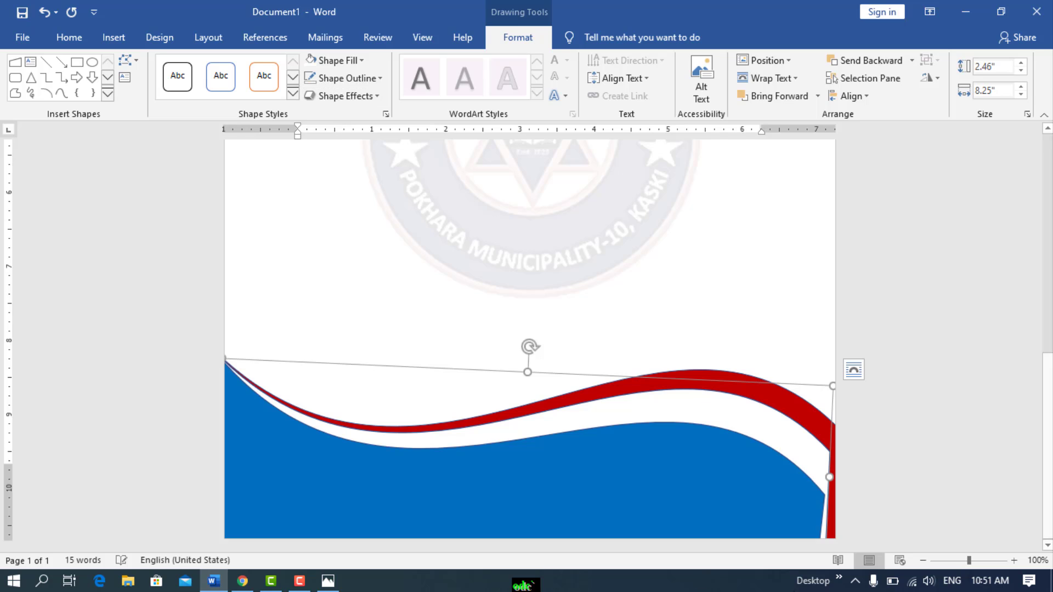
left_click(719, 300)
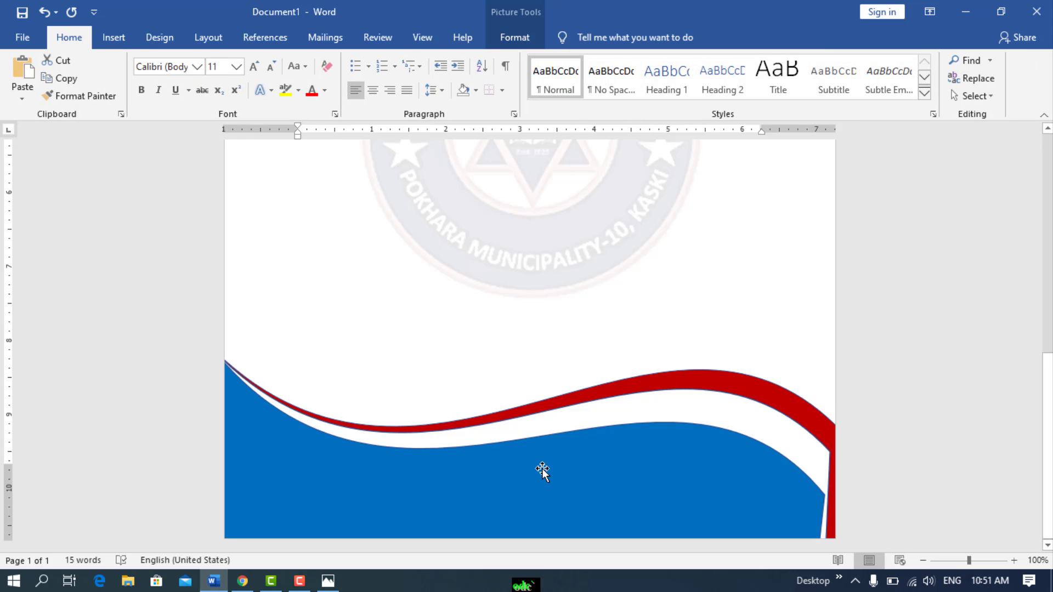
Group the blue, white and red wave shapes into one footer object
left_click(609, 424)
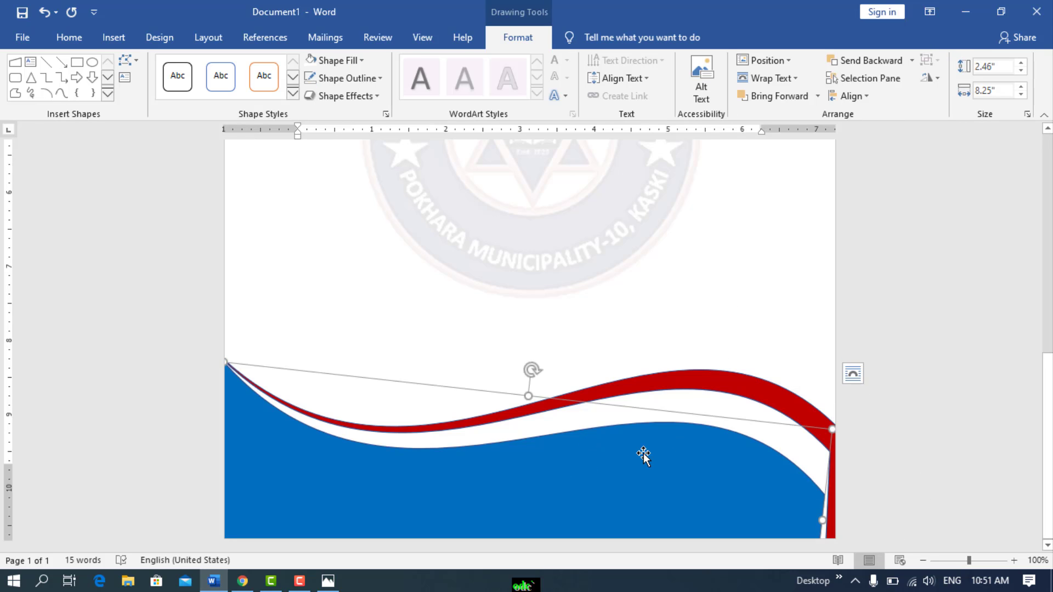
left_click(695, 401, "shift")
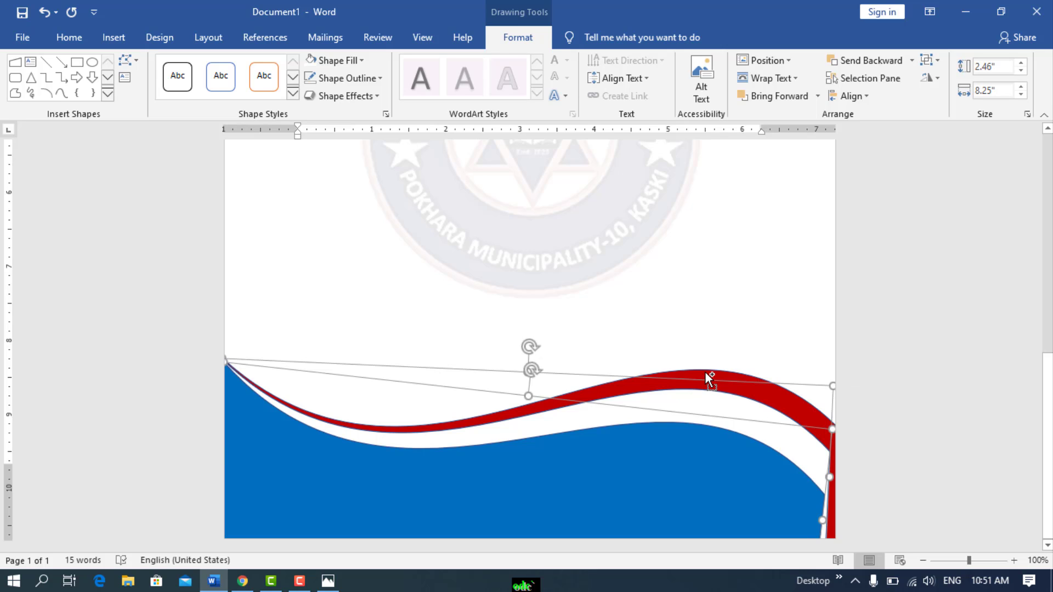
left_click(709, 379, "shift")
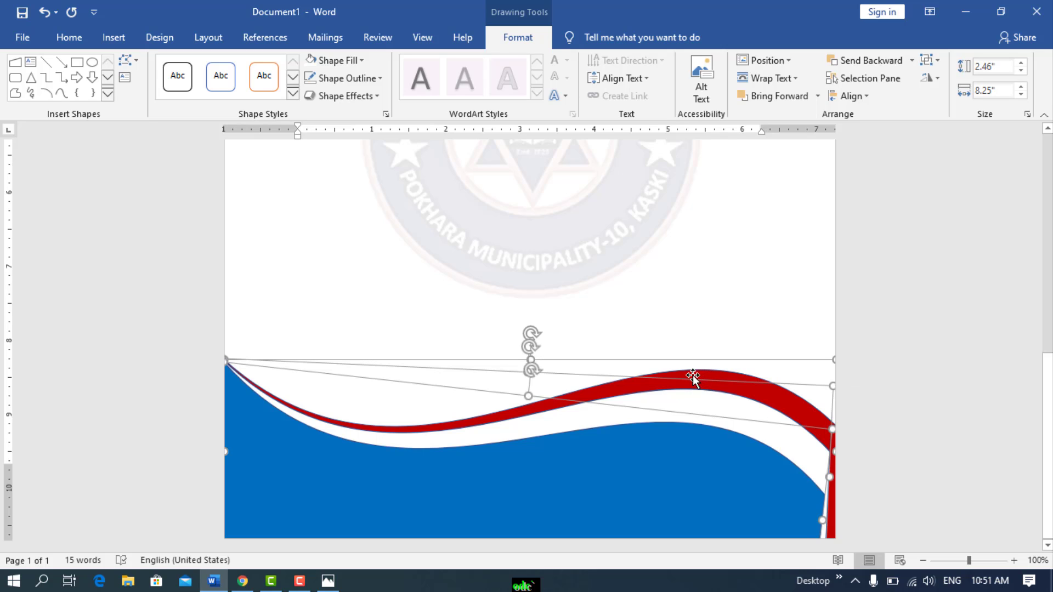
right_click(607, 457)
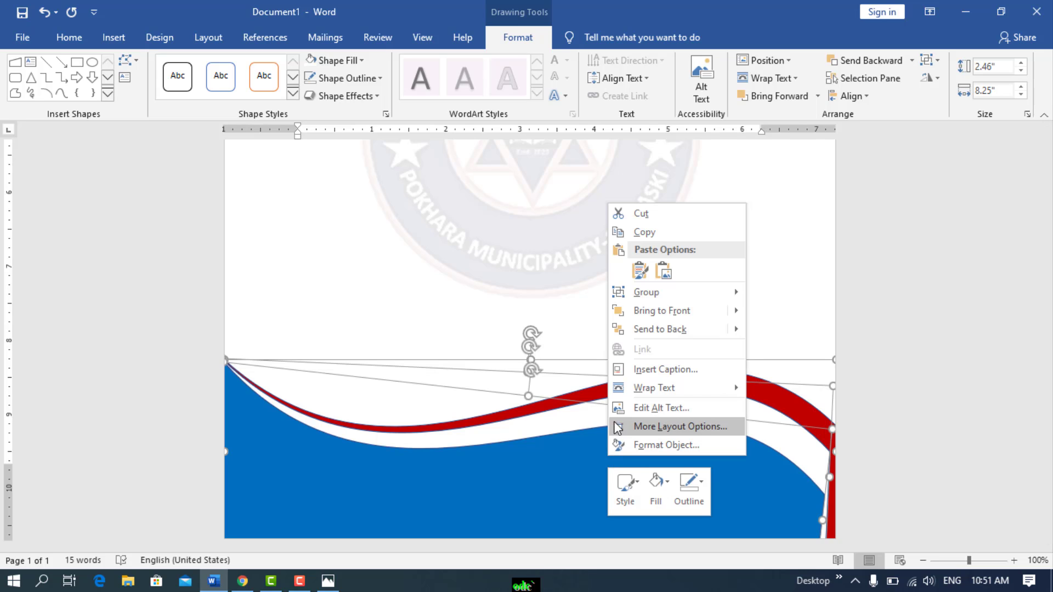
mouse_move(651, 298)
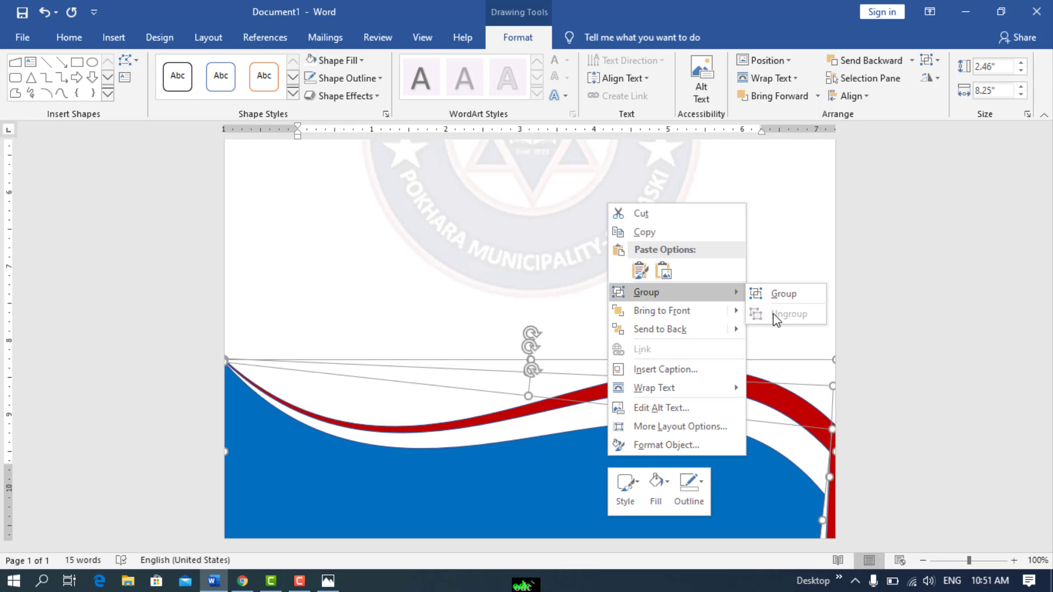
left_click(792, 301)
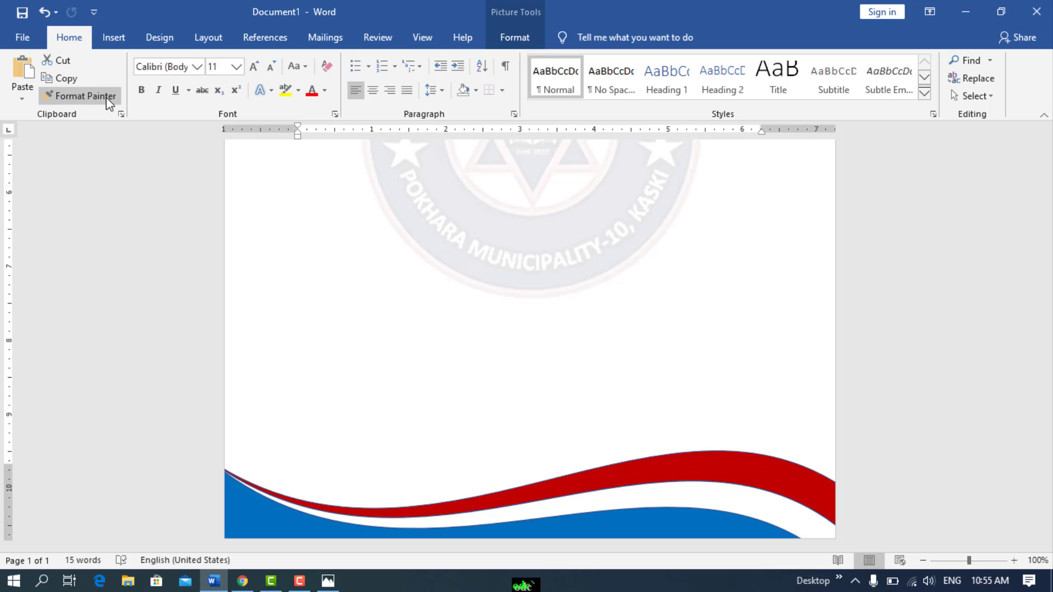
Draw a text box about 2.09" wide and 0.48" high above the footer's right part and enter "Signature" followed by a dotted line
left_click(102, 37)
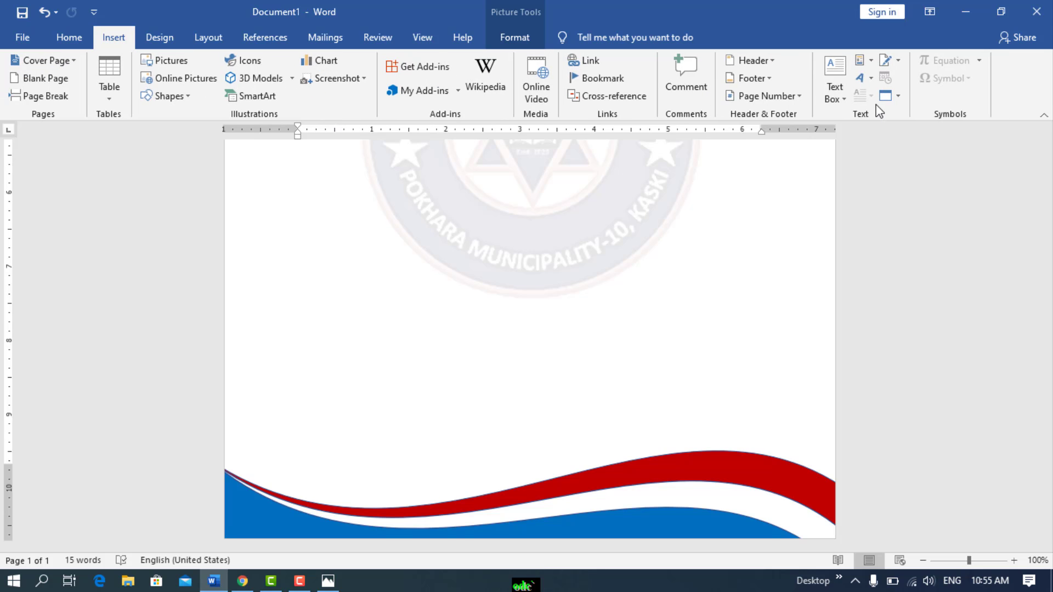
left_click(834, 97)
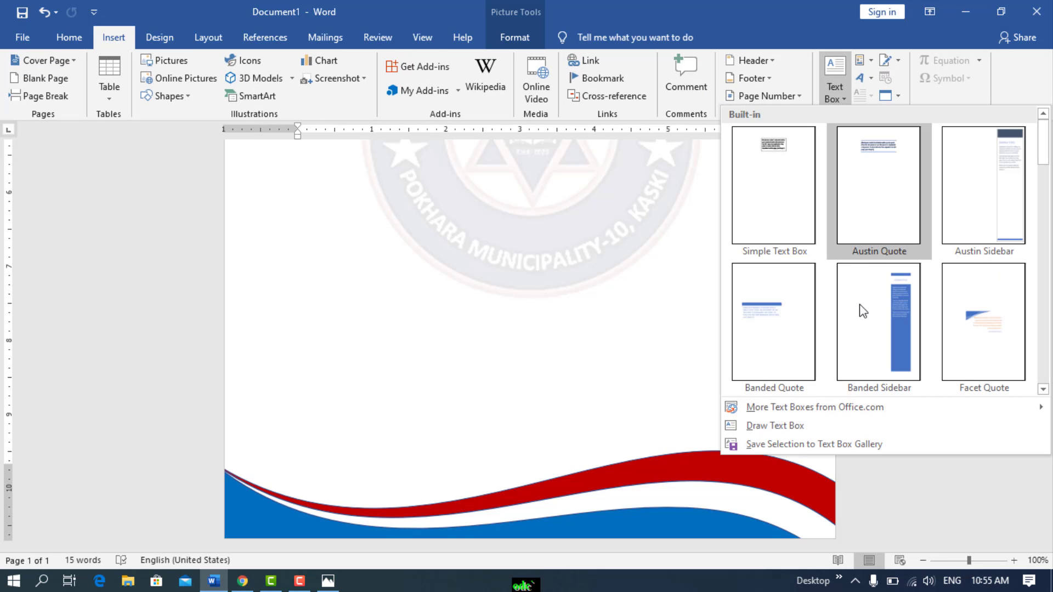
left_click(791, 431)
mouse_move(656, 373)
left_mouse_down()
mouse_move(667, 390)
mouse_move(749, 419)
mouse_move(812, 409)
left_mouse_up()
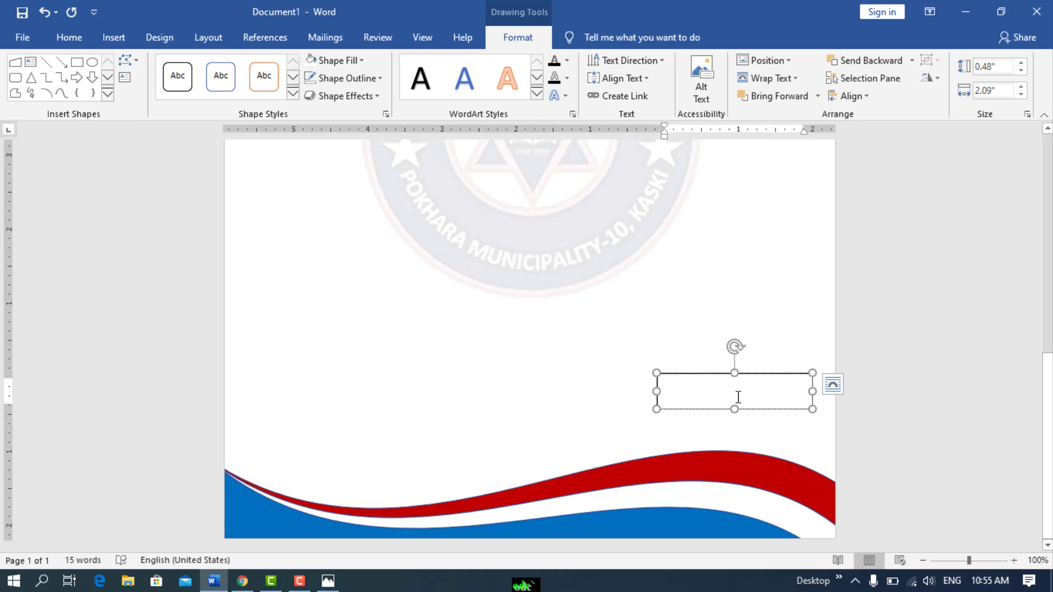
type("s")
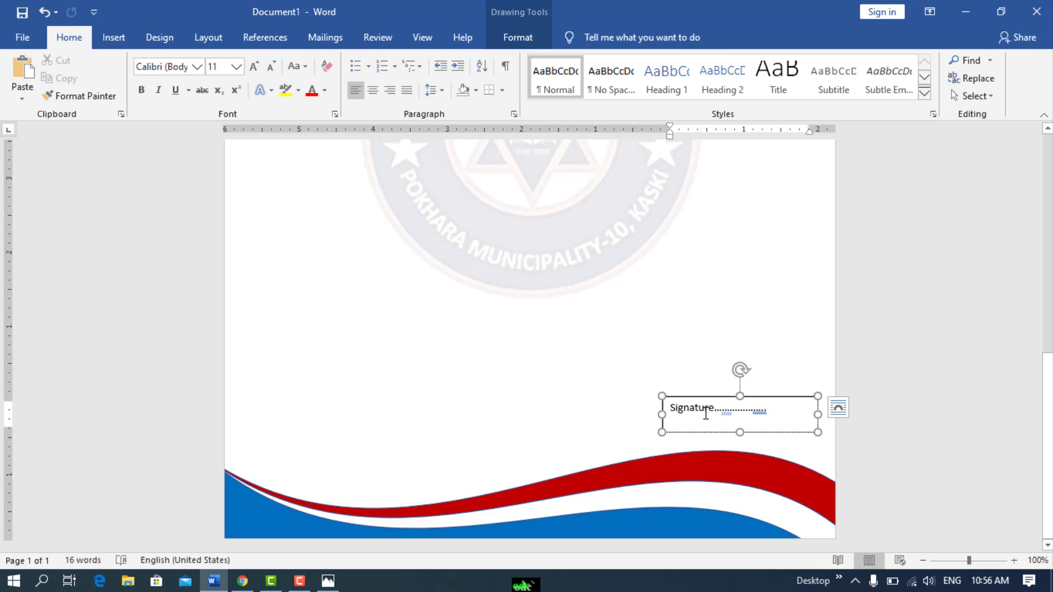
Remove the outline from the Signature text box
triple_click(705, 414)
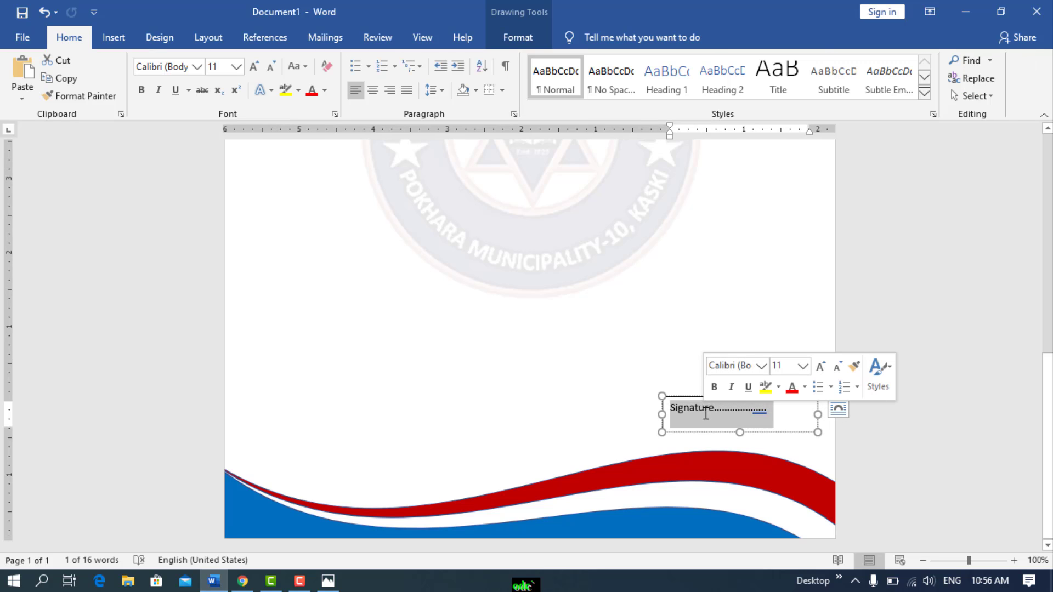
left_click(516, 37)
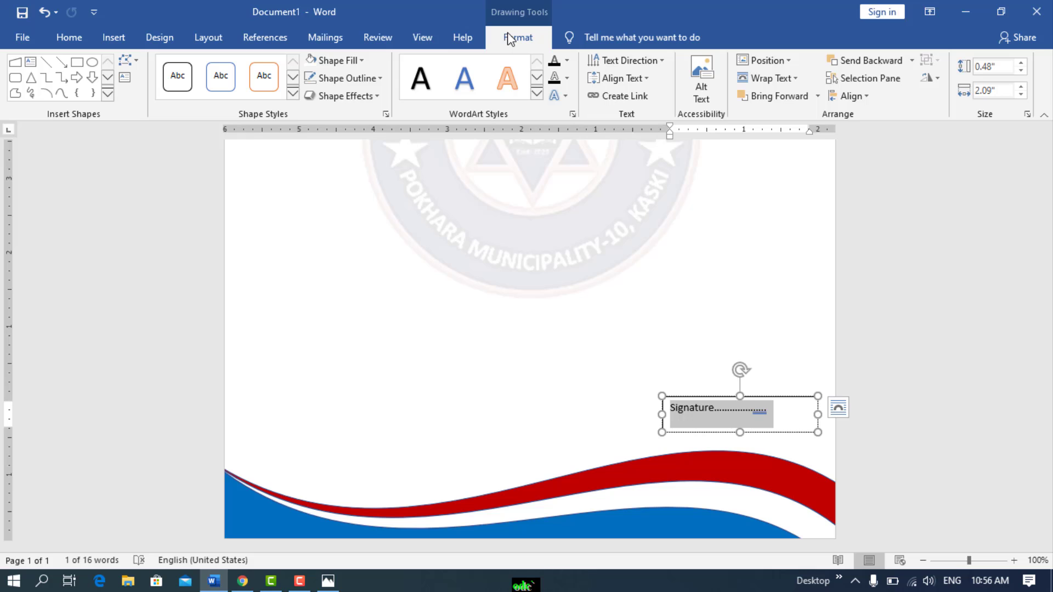
left_click(346, 78)
left_click(317, 216)
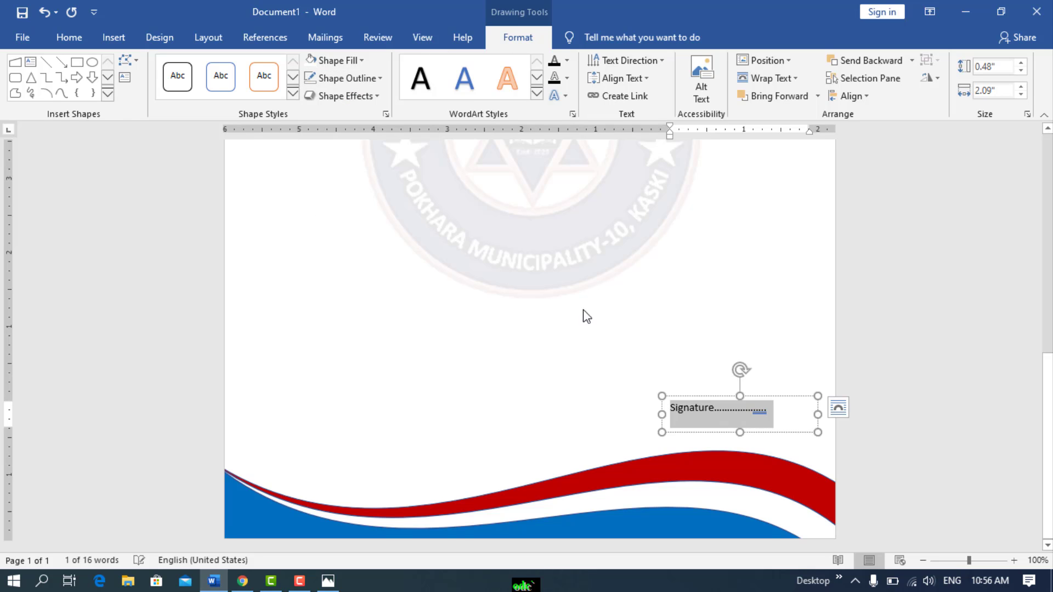
left_click(786, 415)
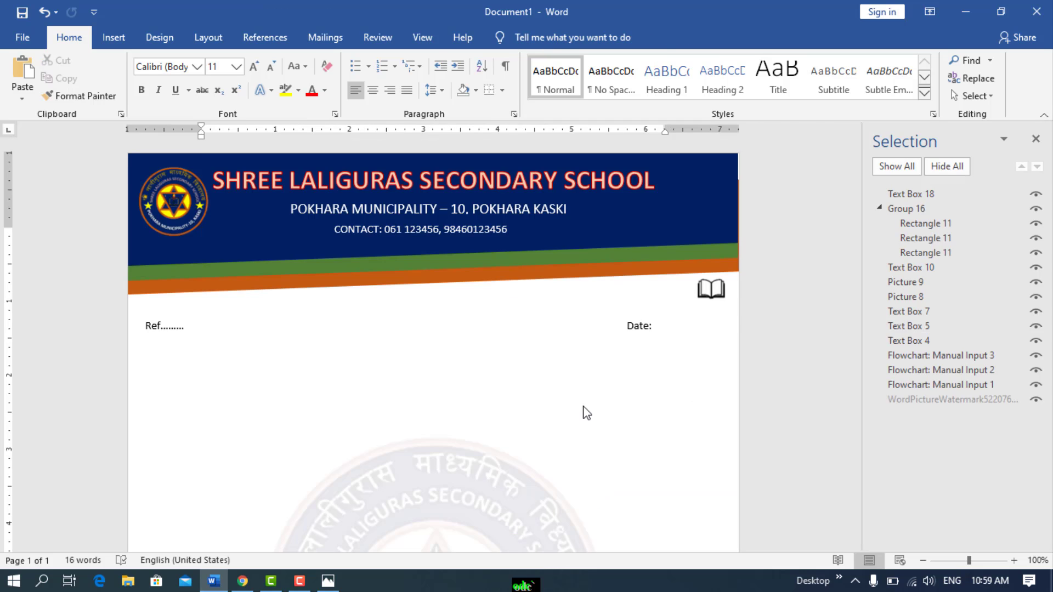
scroll(586, 412, "down", 10)
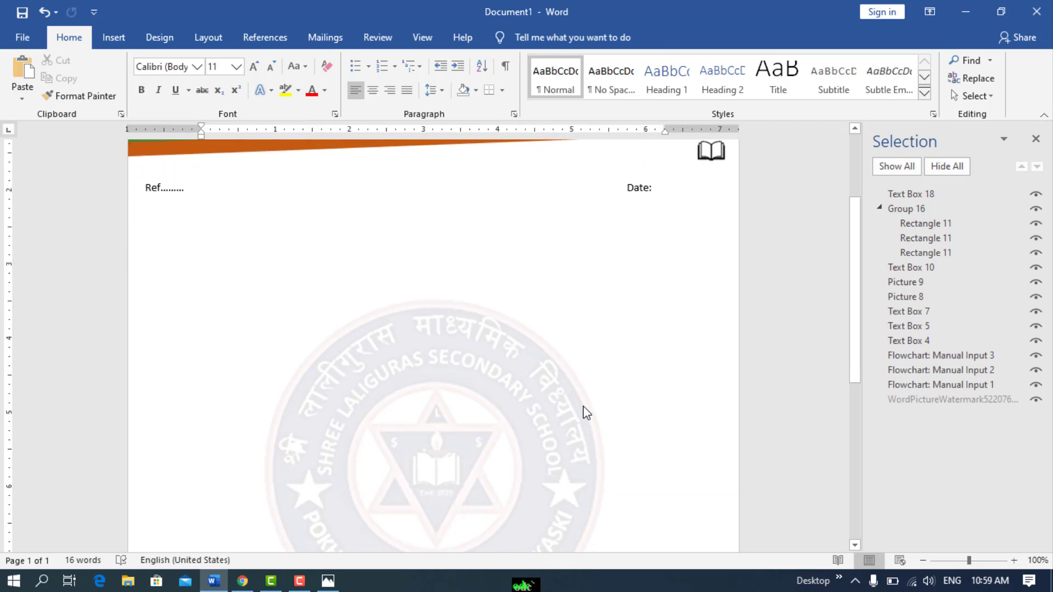
scroll(587, 405, "down", 2)
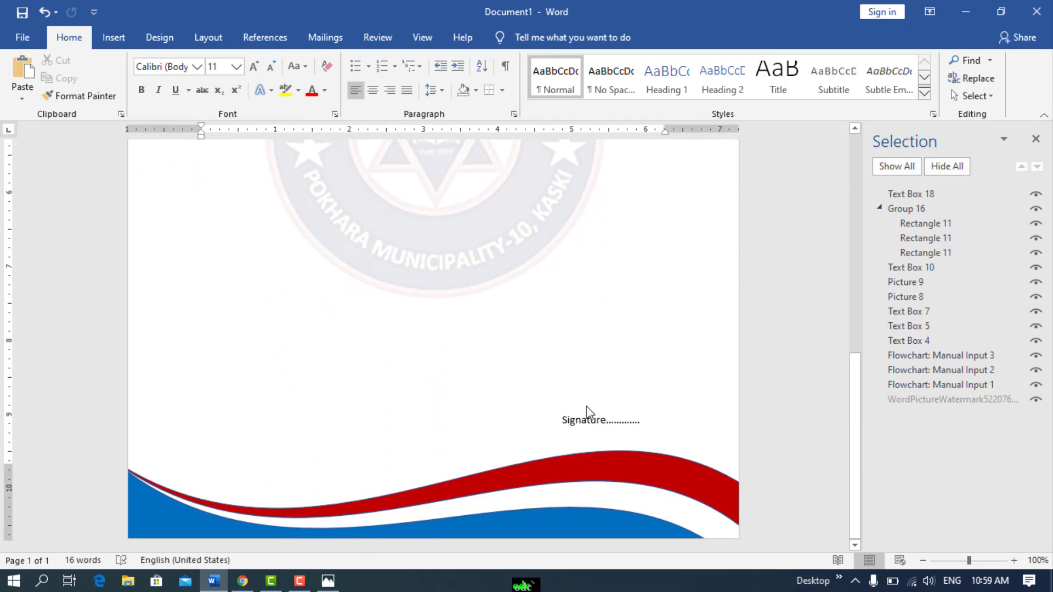